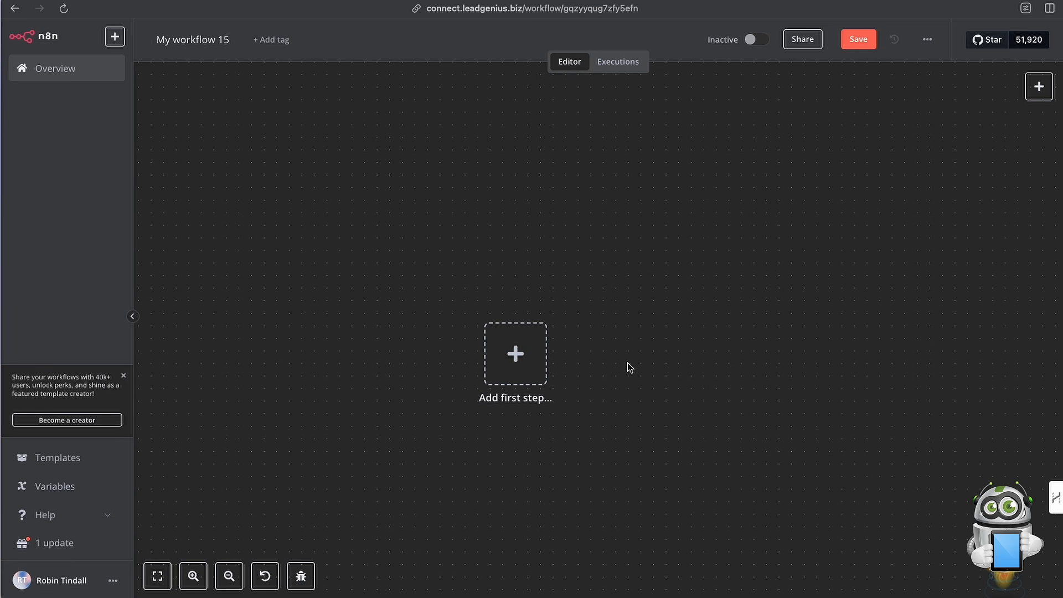
# Add an On chat message trigger as the first step of the workflow.
pyautogui.scroll(-1, 627, 364)
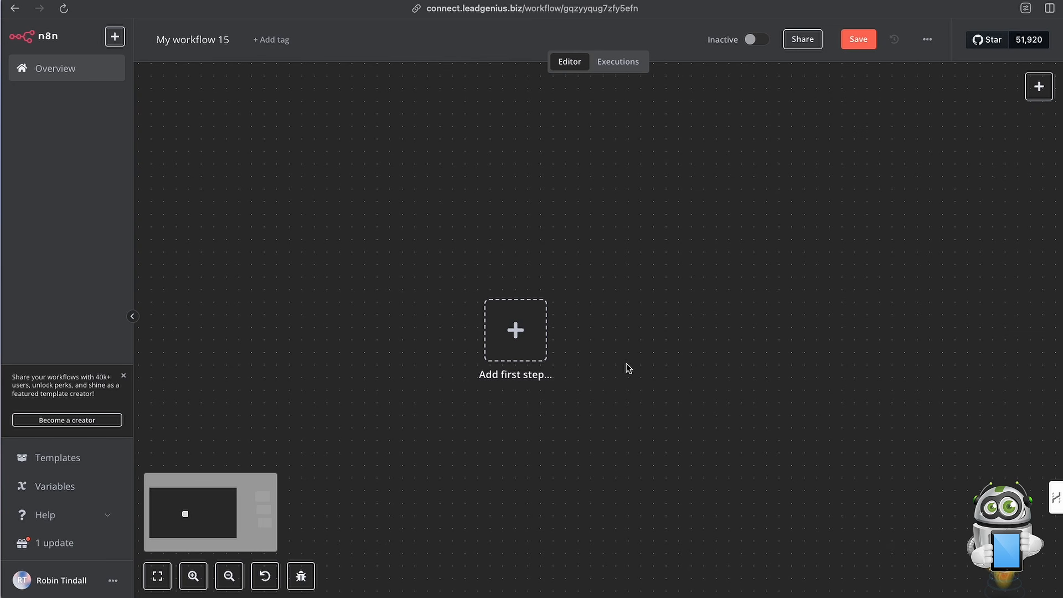
pyautogui.click(518, 332)
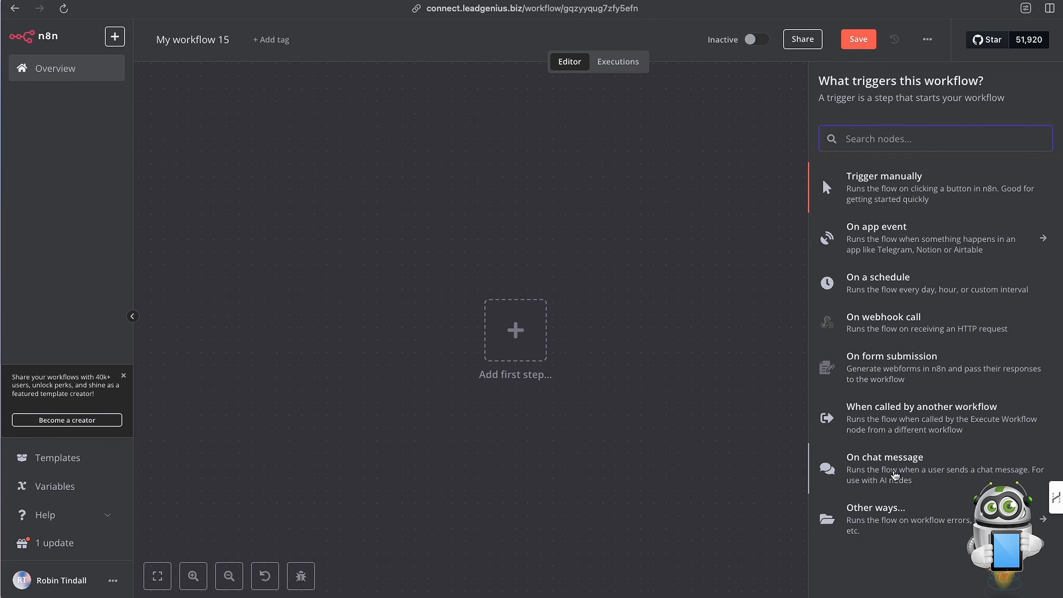
pyautogui.click(894, 475)
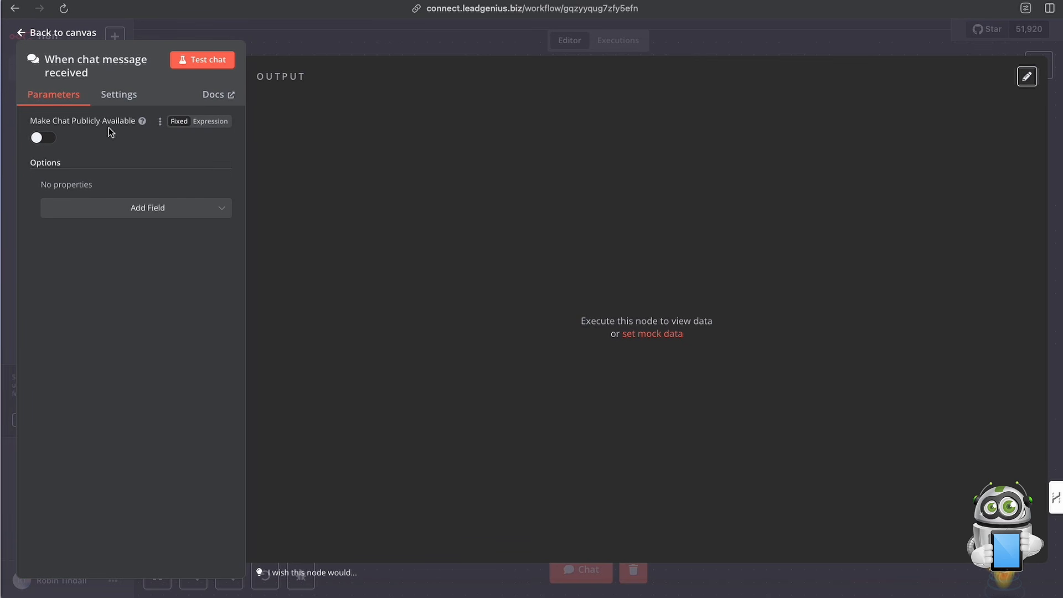
pyautogui.click(45, 138)
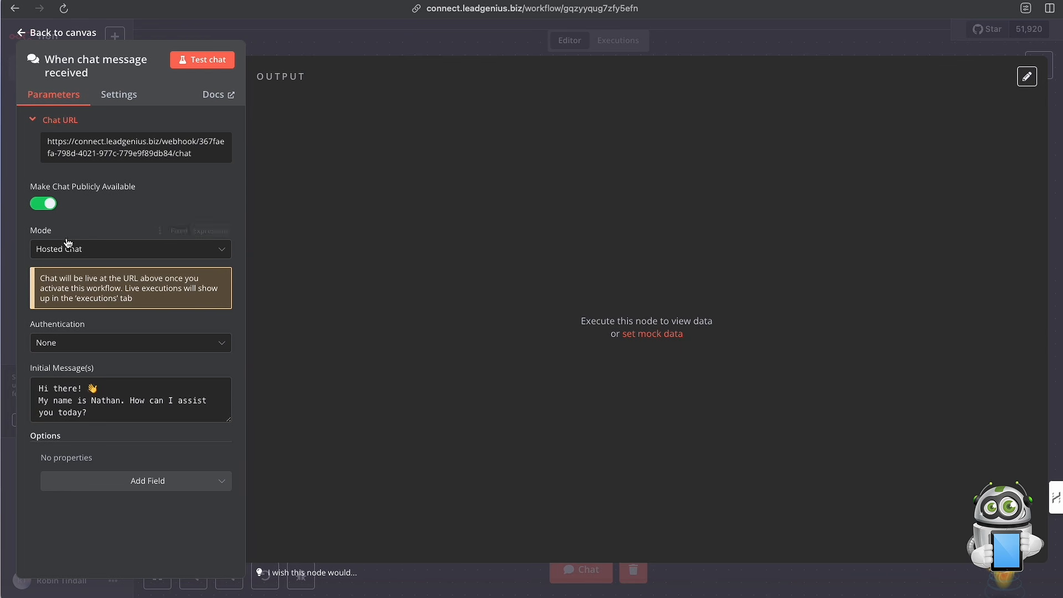
pyautogui.click(49, 205)
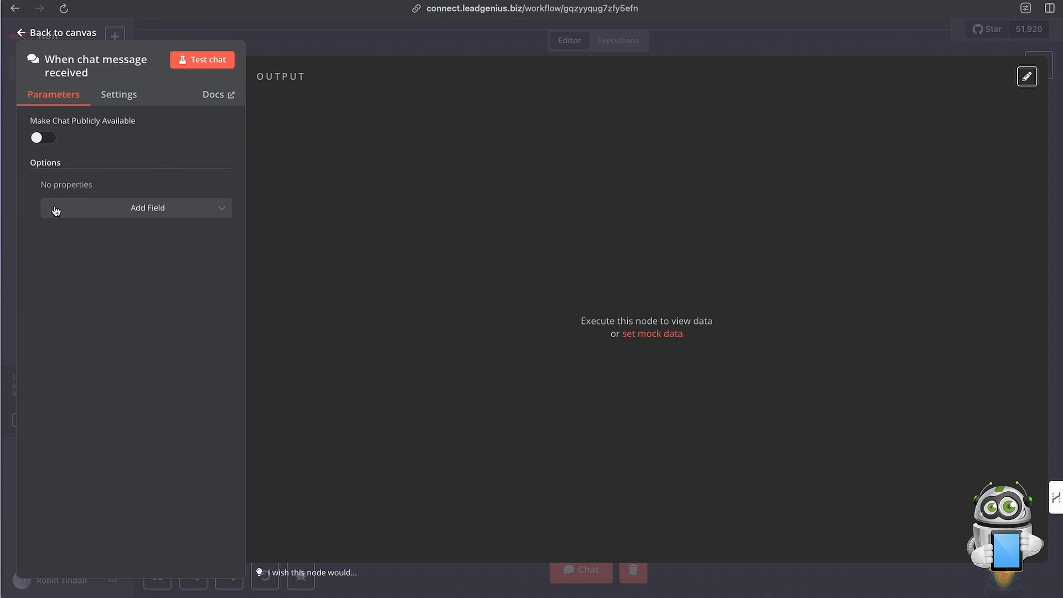
pyautogui.click(47, 140)
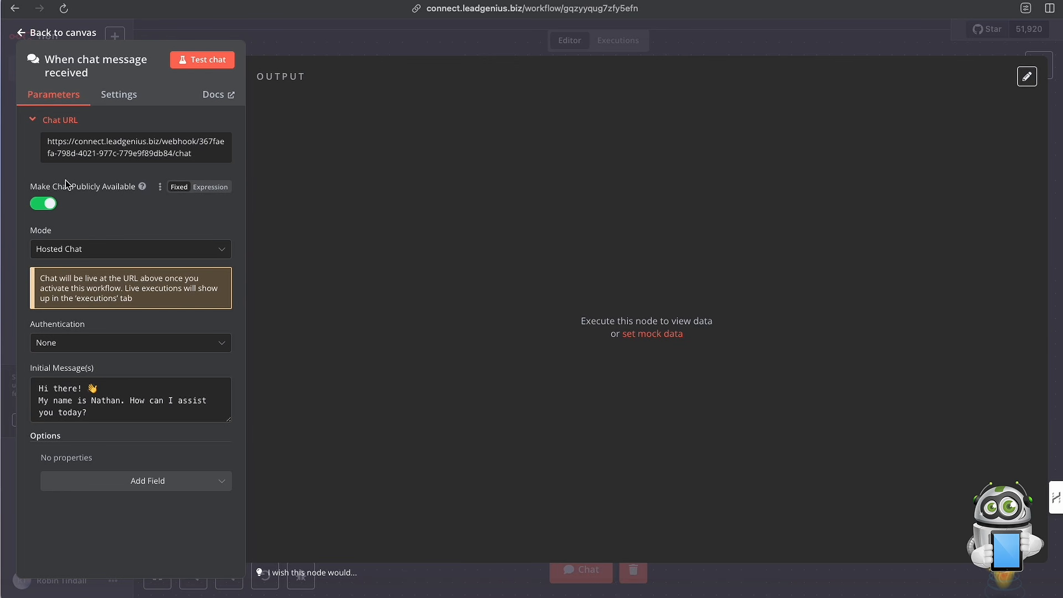
pyautogui.click(47, 204)
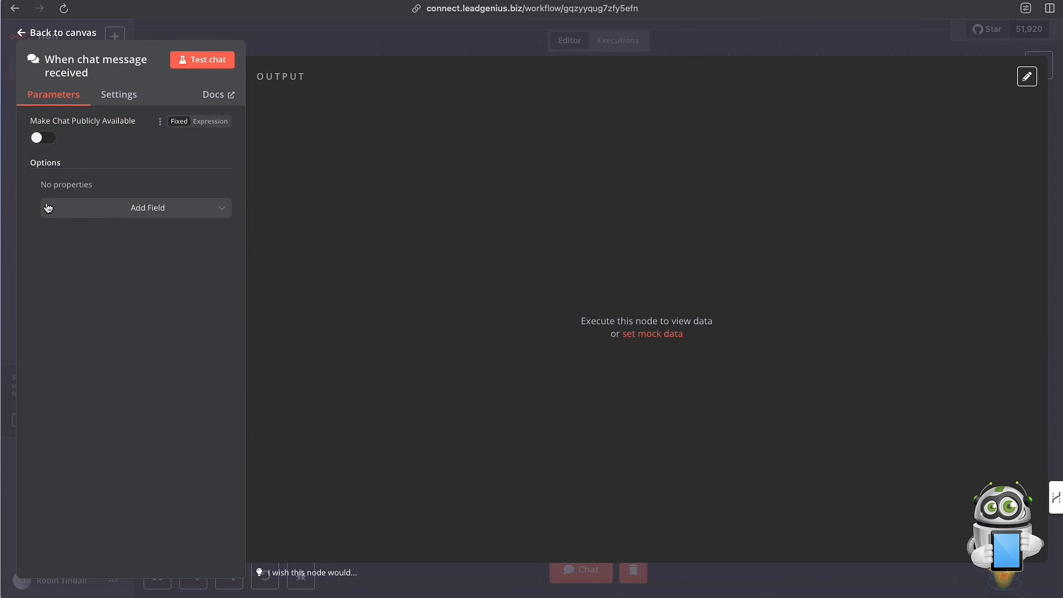
# Return to the canvas and add an AI Agent node after the chat trigger, closing its settings.
pyautogui.click(318, 32)
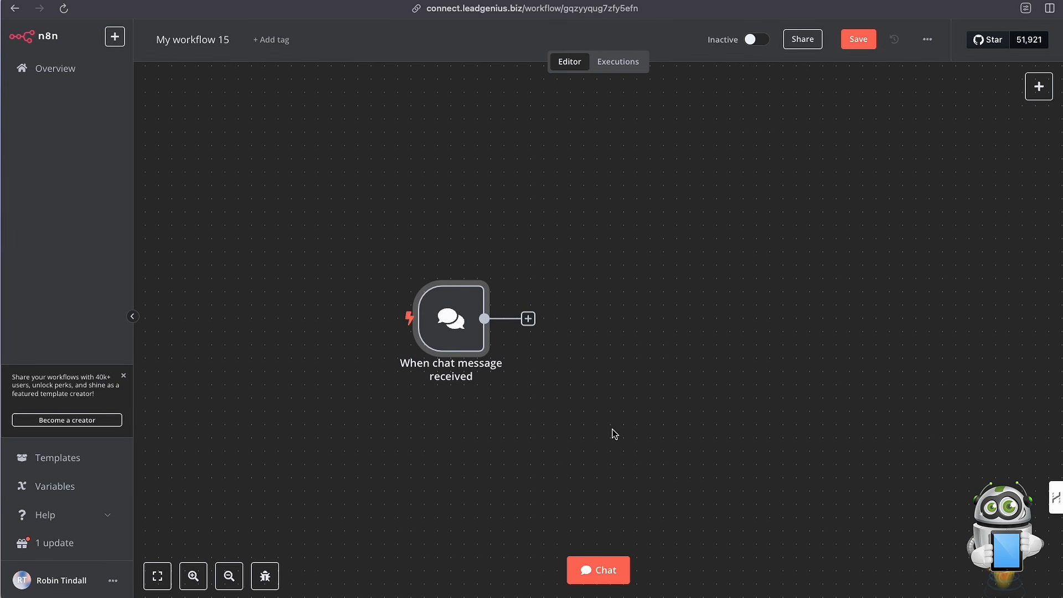
pyautogui.hscroll(2, 531, 407)
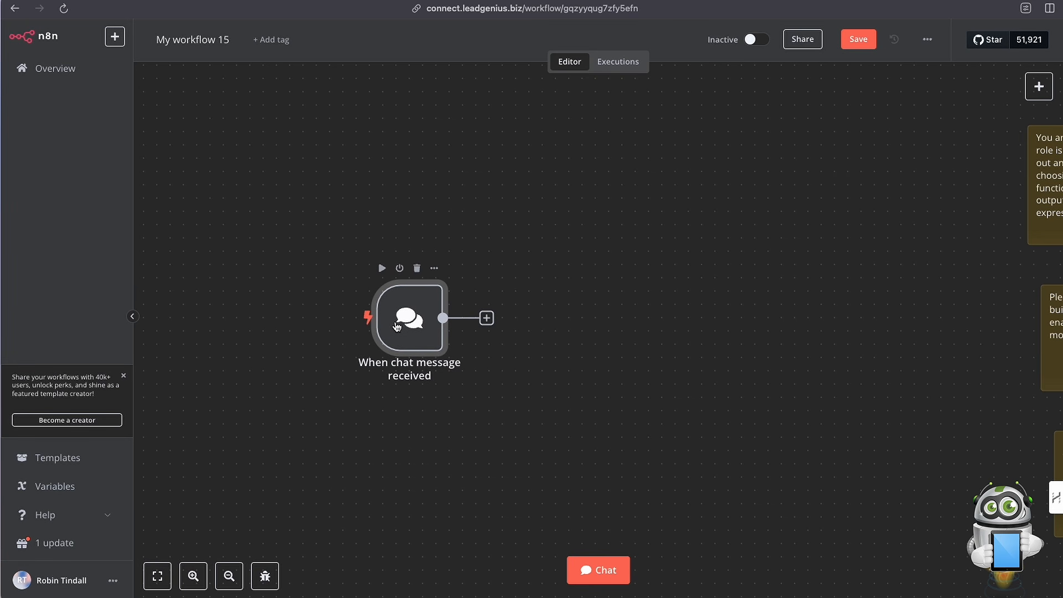
pyautogui.click(487, 319)
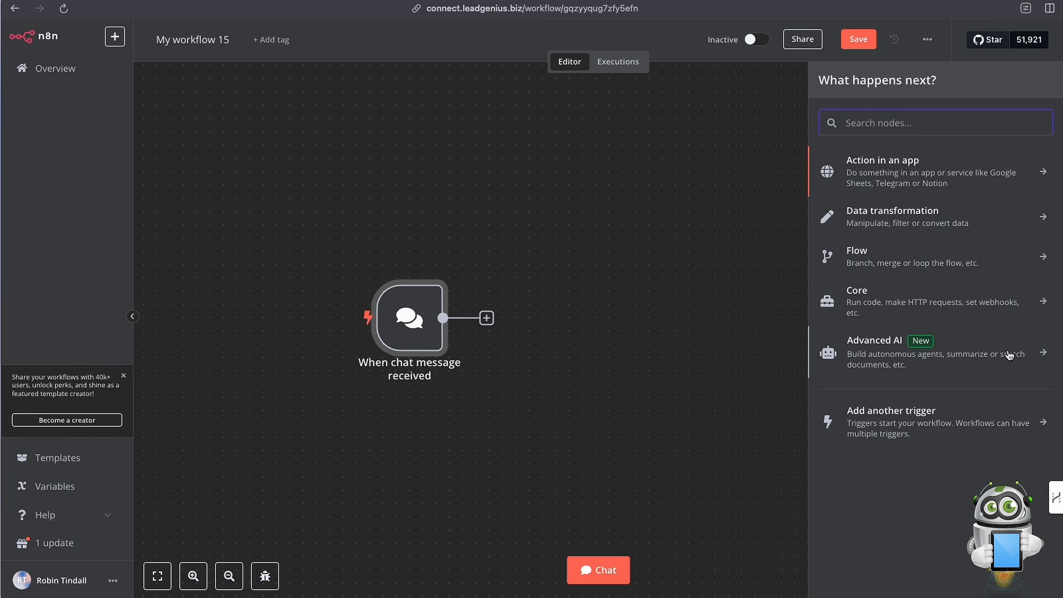
pyautogui.click(883, 352)
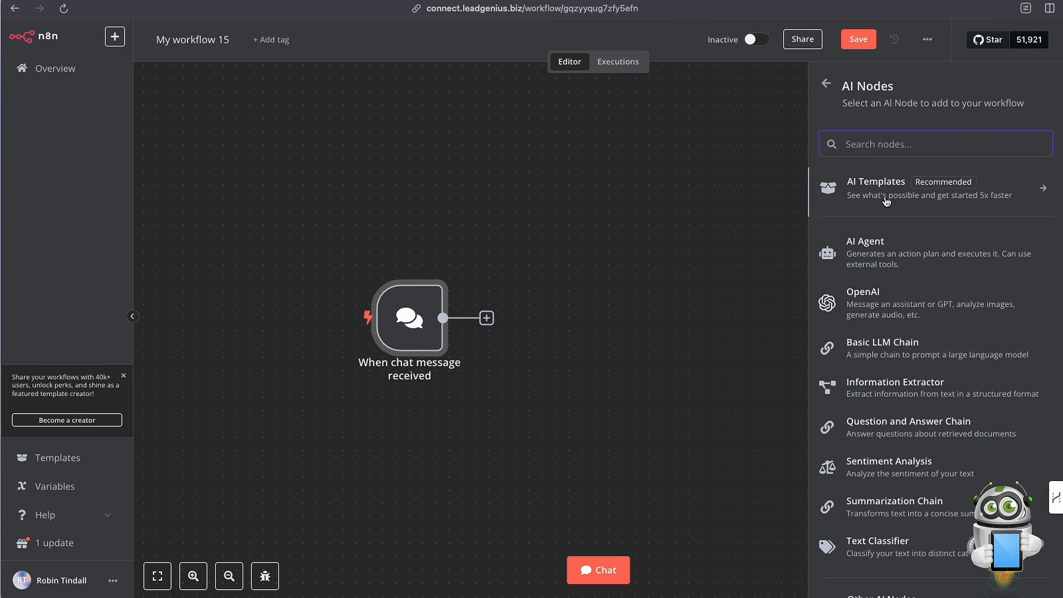
pyautogui.scroll(-1, 922, 272)
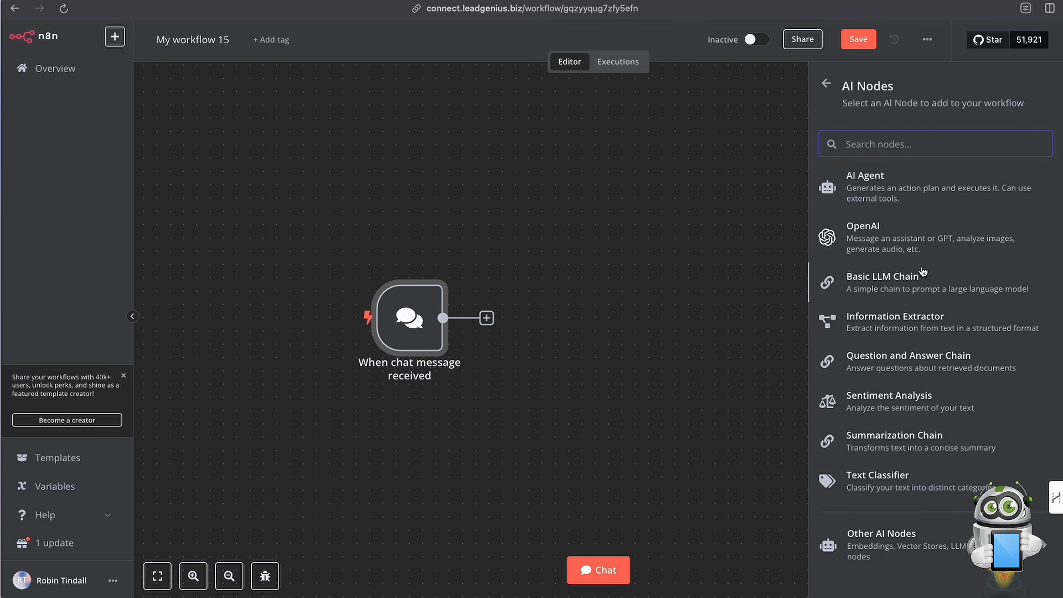
pyautogui.scroll(1, 923, 271)
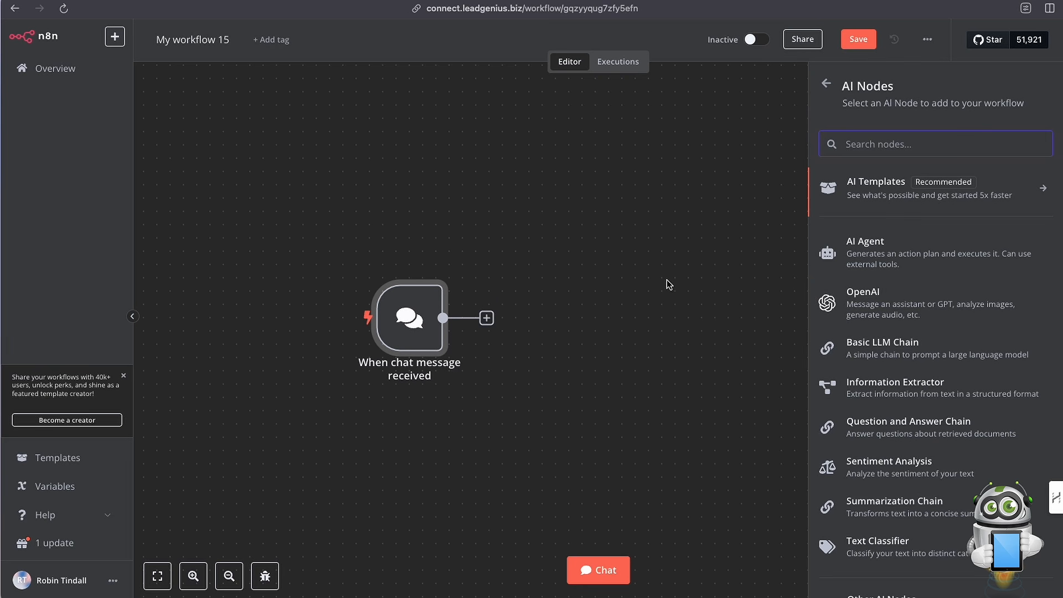
pyautogui.moveTo(364, 334)
pyautogui.click(874, 253)
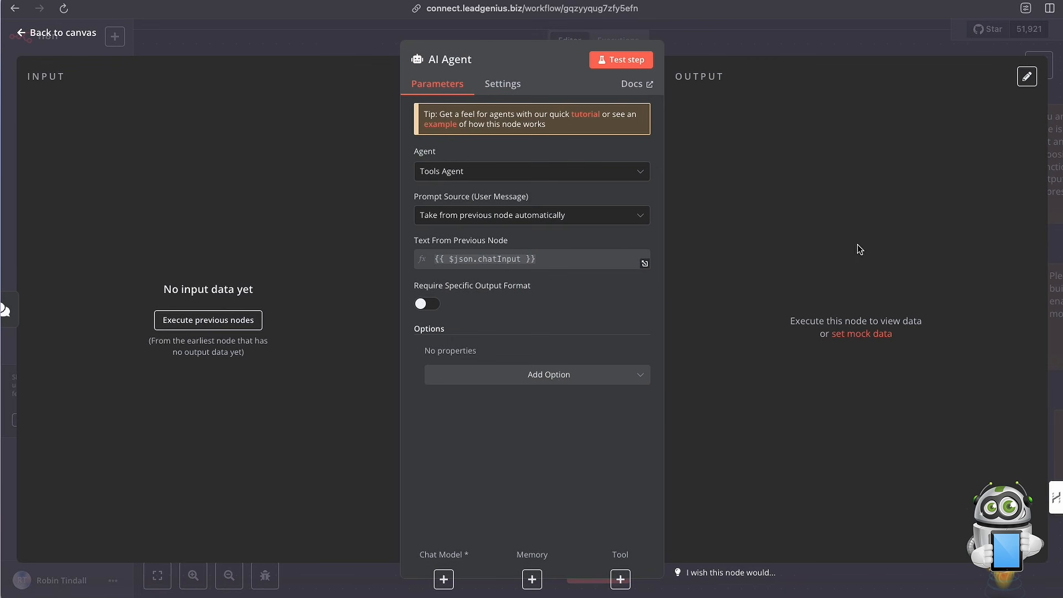
pyautogui.click(707, 49)
# Set the AI Agent node's agent type to Conversational Agent.
pyautogui.hscroll(2, 803, 287)
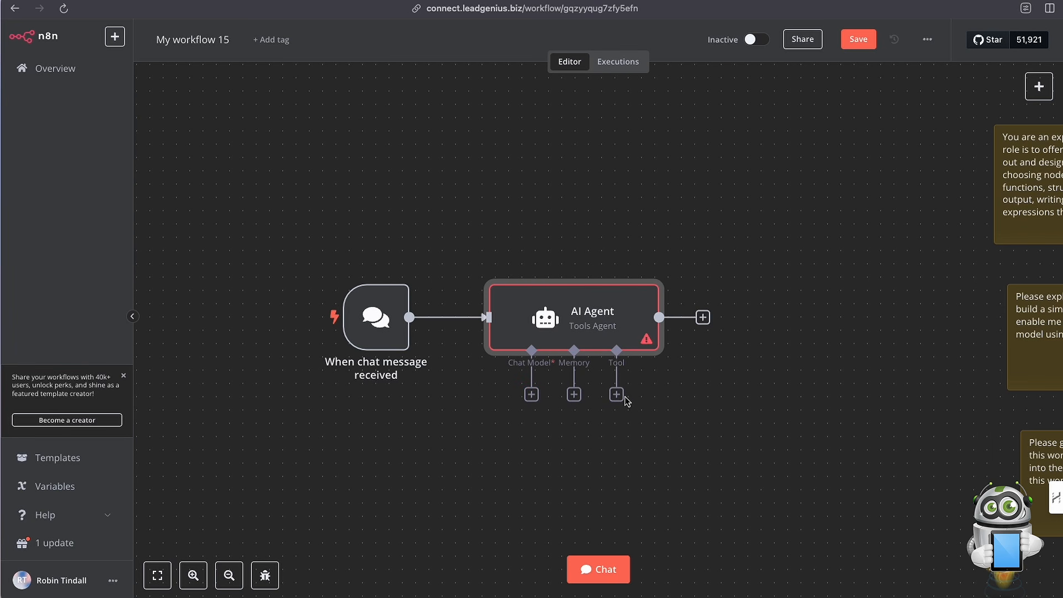
pyautogui.doubleClick(576, 316)
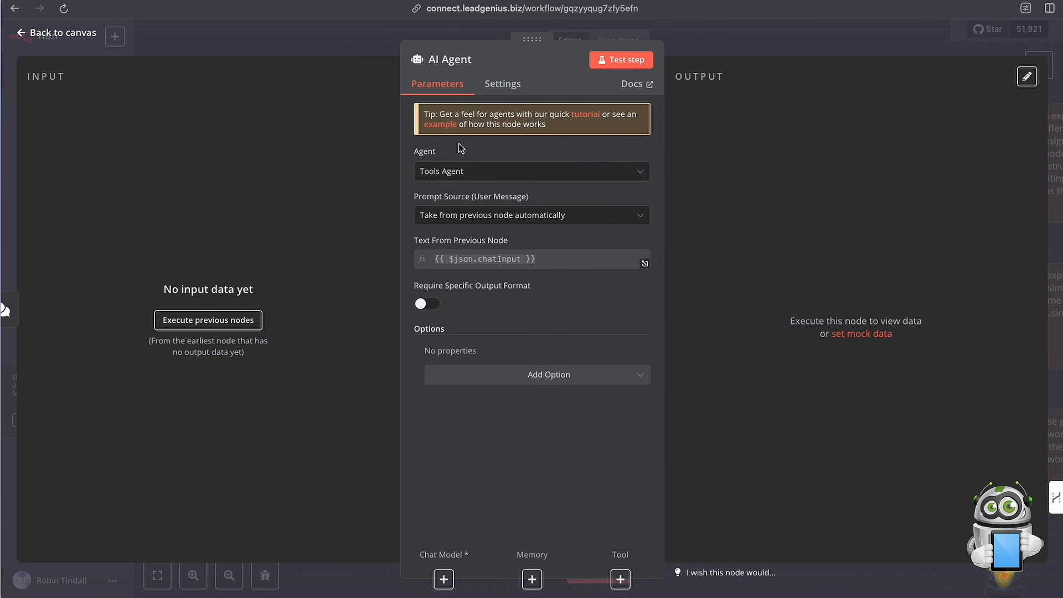
pyautogui.click(477, 177)
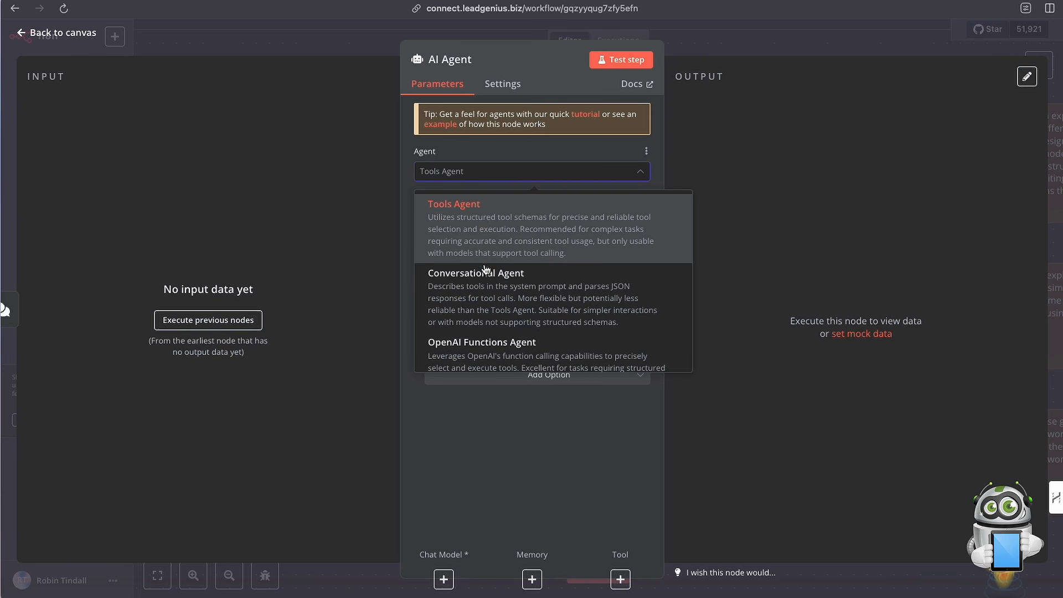
pyautogui.scroll(-2, 487, 293)
pyautogui.scroll(1, 490, 253)
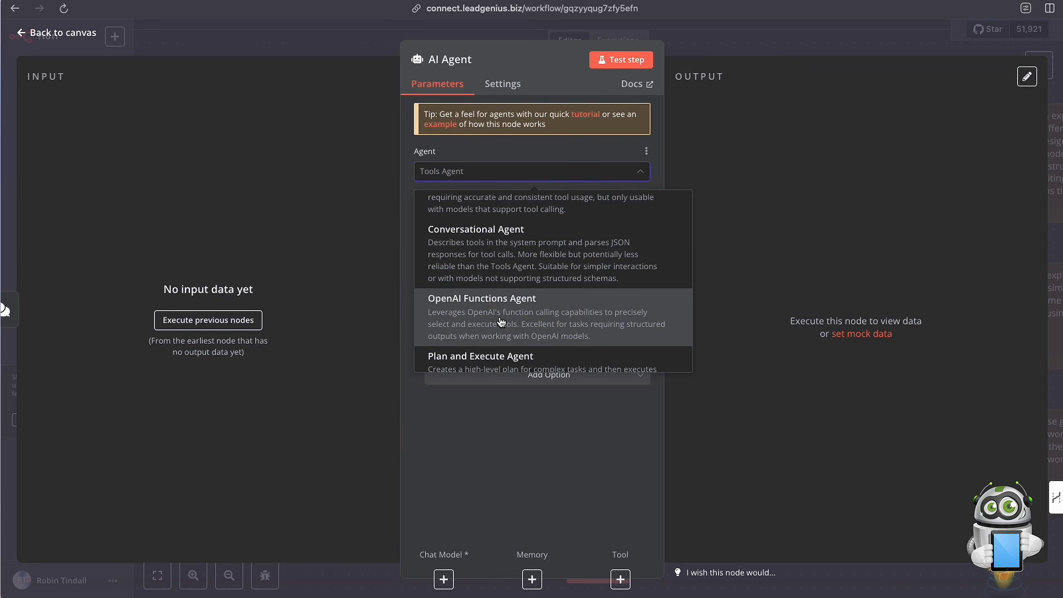
pyautogui.scroll(-4, 497, 311)
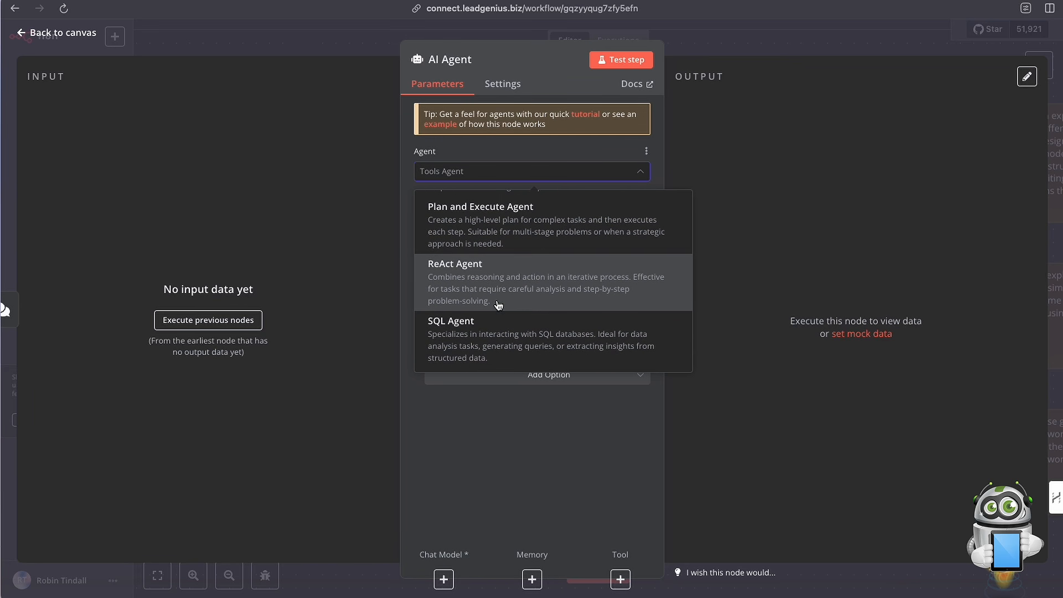
pyautogui.scroll(3, 482, 296)
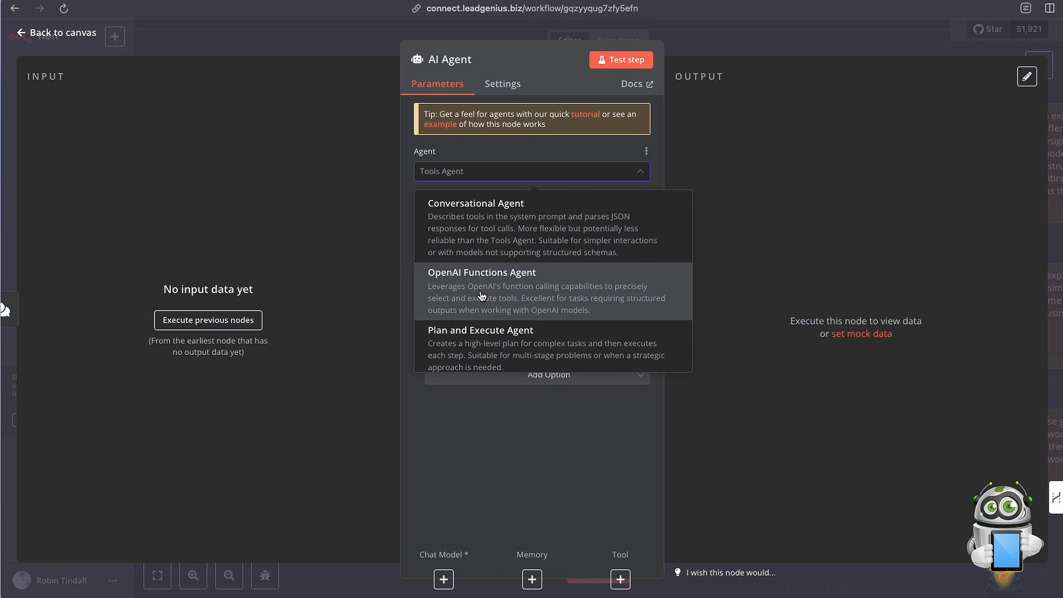
pyautogui.scroll(2, 482, 293)
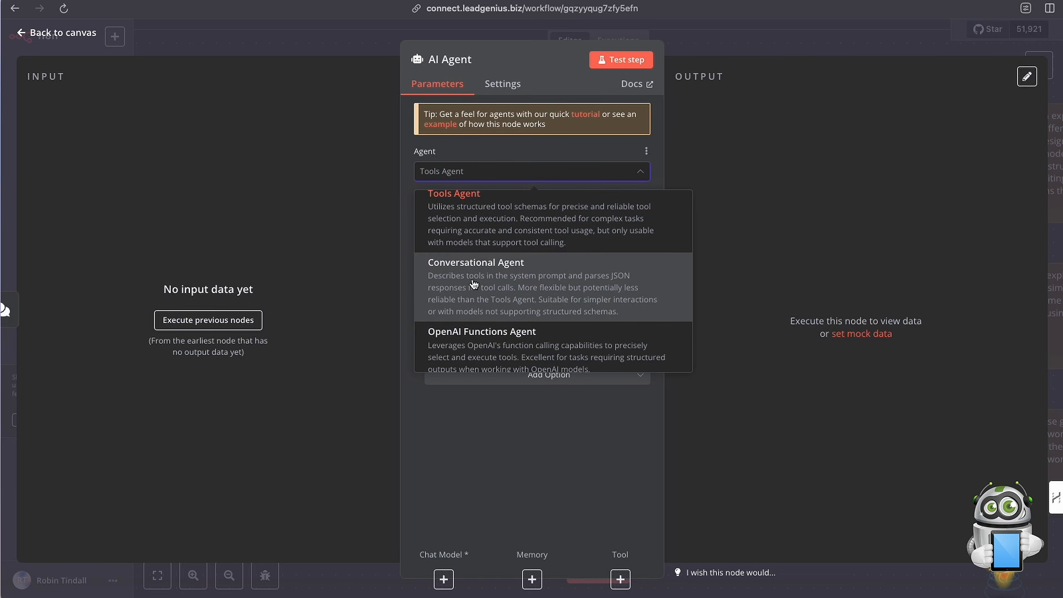
pyautogui.click(500, 287)
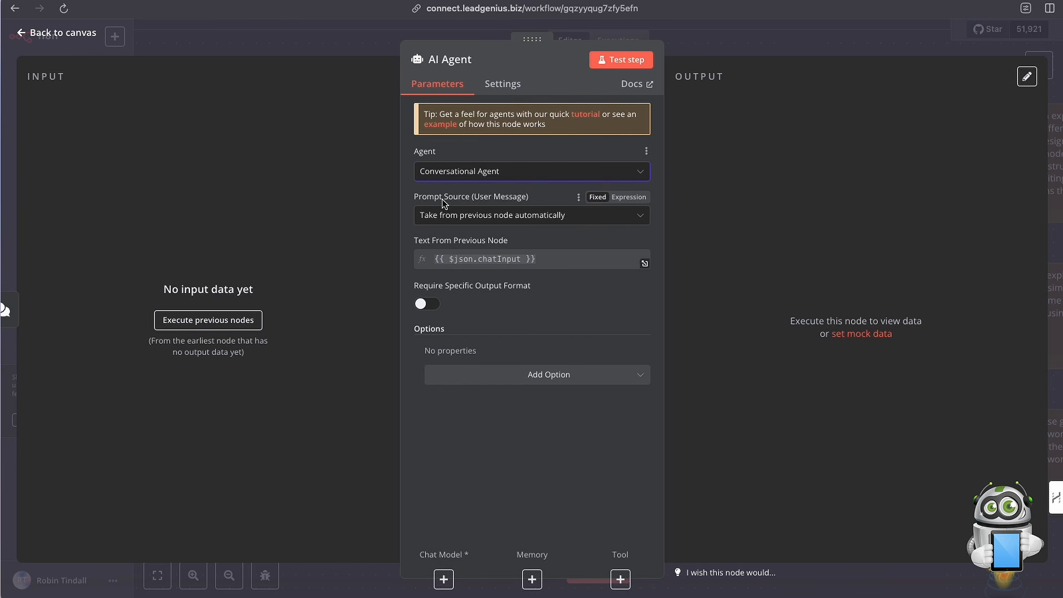
# Look at the prompt source choices and add a System Message option to the AI Agent.
pyautogui.click(502, 221)
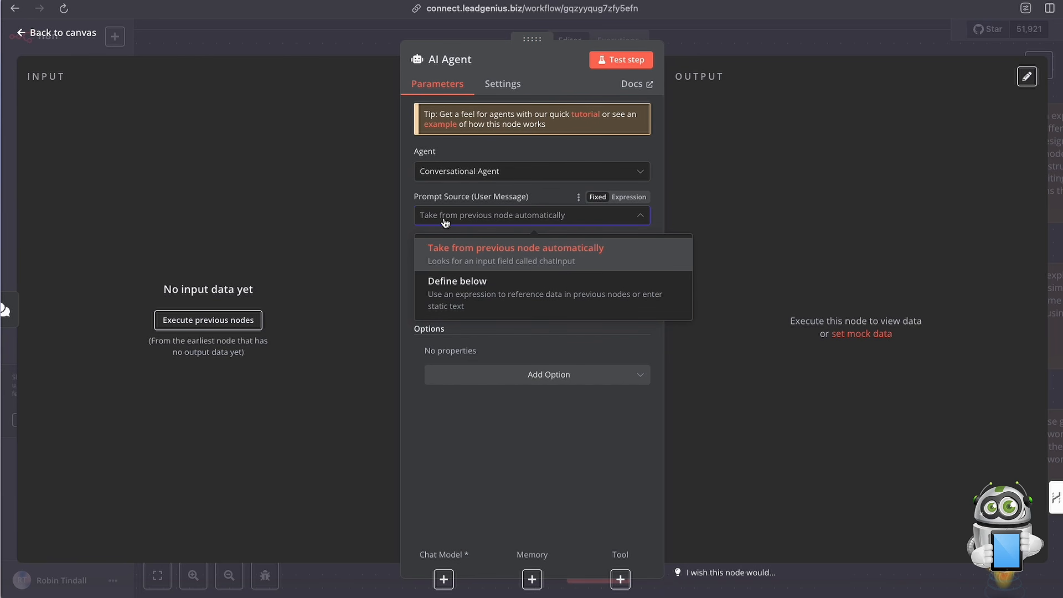
pyautogui.click(545, 197)
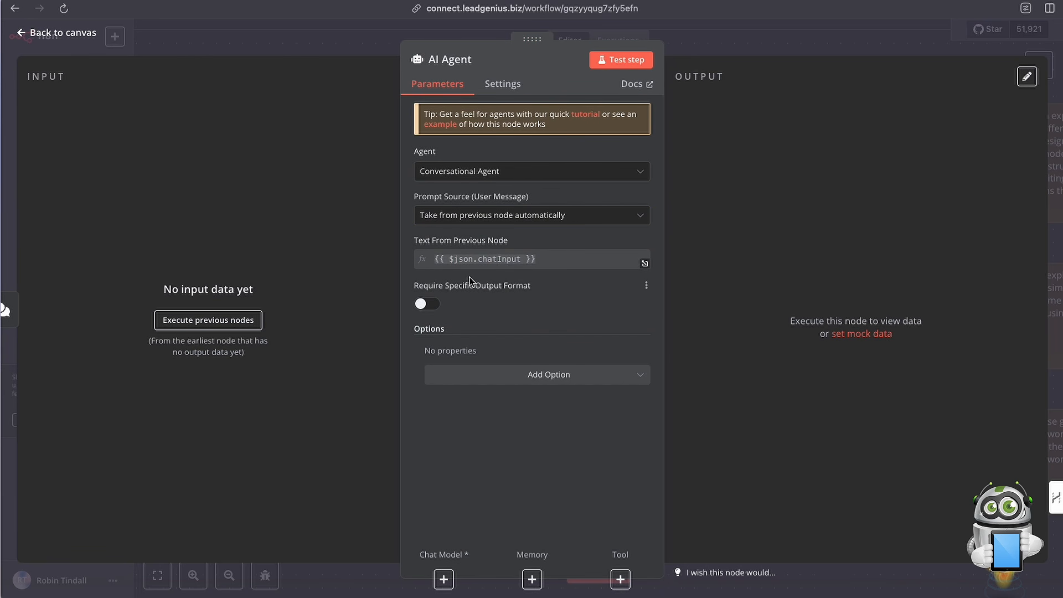
pyautogui.click(543, 376)
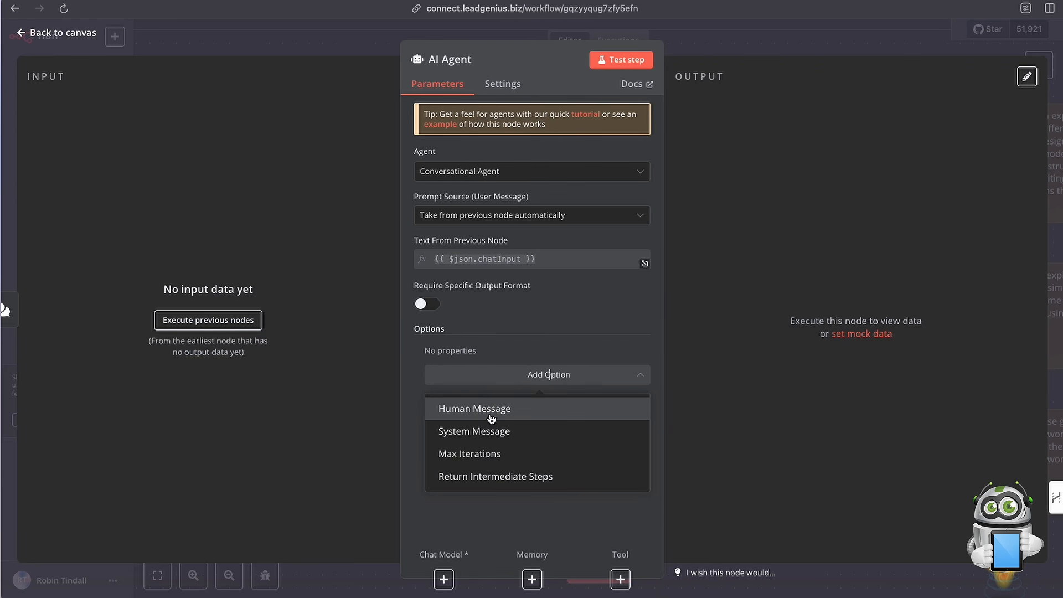
pyautogui.click(478, 431)
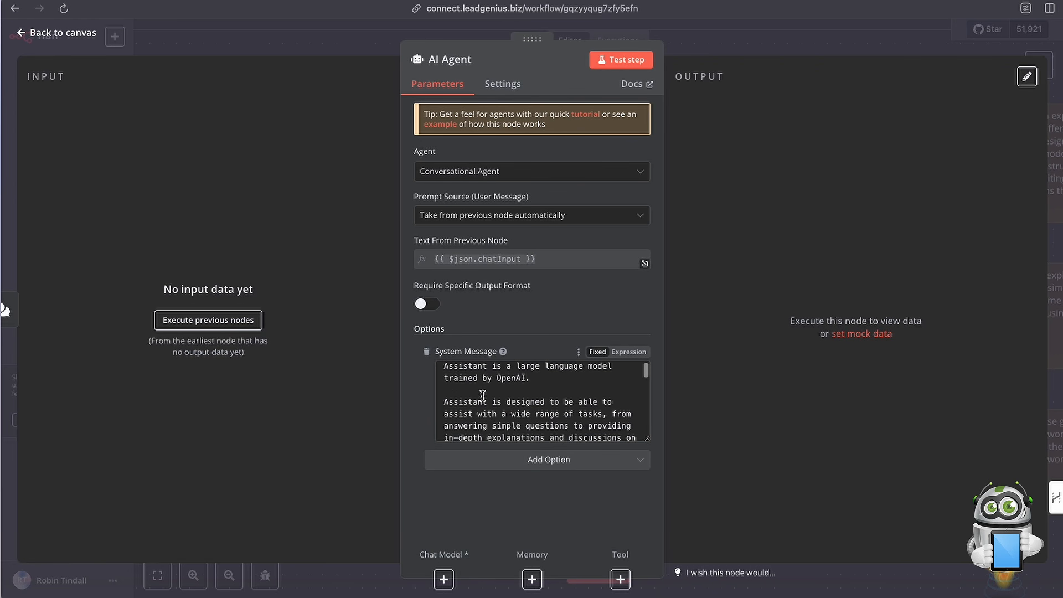
# Enlarge the System Message box, delete all of its default text, and return to the canvas.
pyautogui.scroll(1, 483, 395)
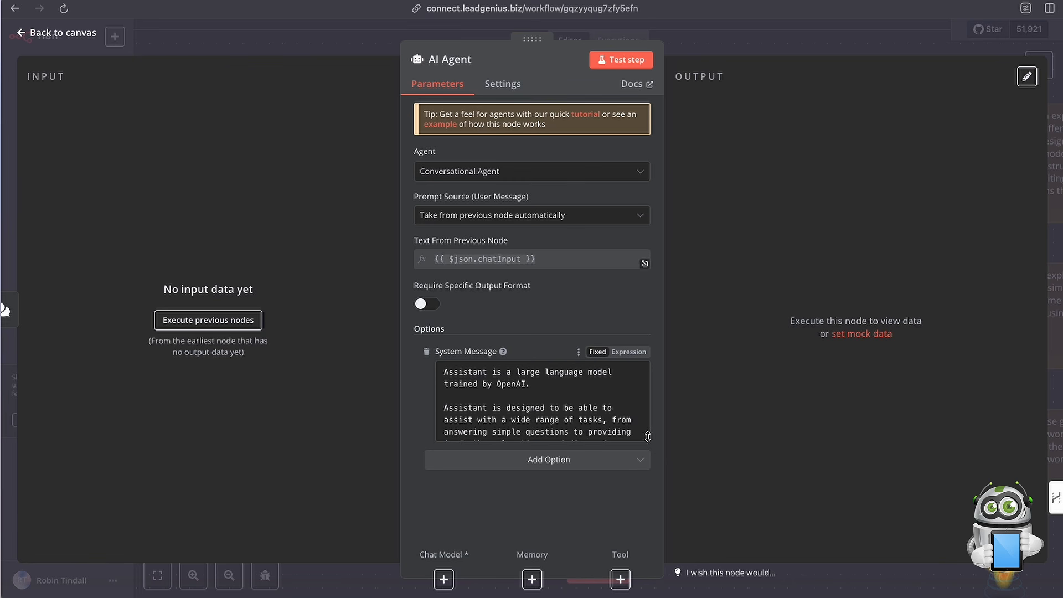
pyautogui.moveTo(648, 436); pyautogui.dragTo(656, 542)
pyautogui.scroll(-5, 589, 492)
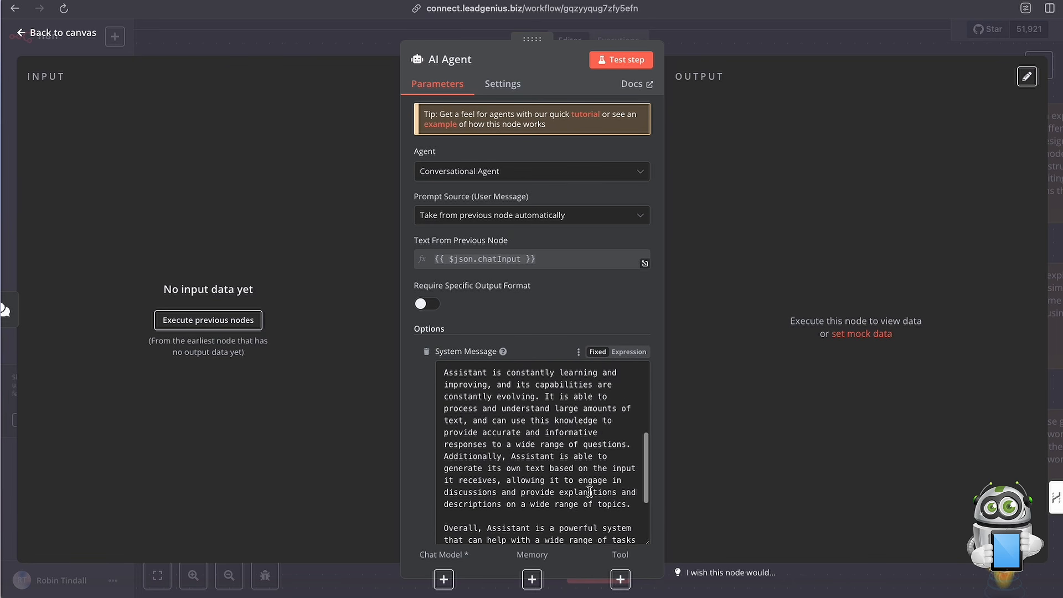
pyautogui.scroll(-3, 589, 492)
pyautogui.scroll(5, 588, 492)
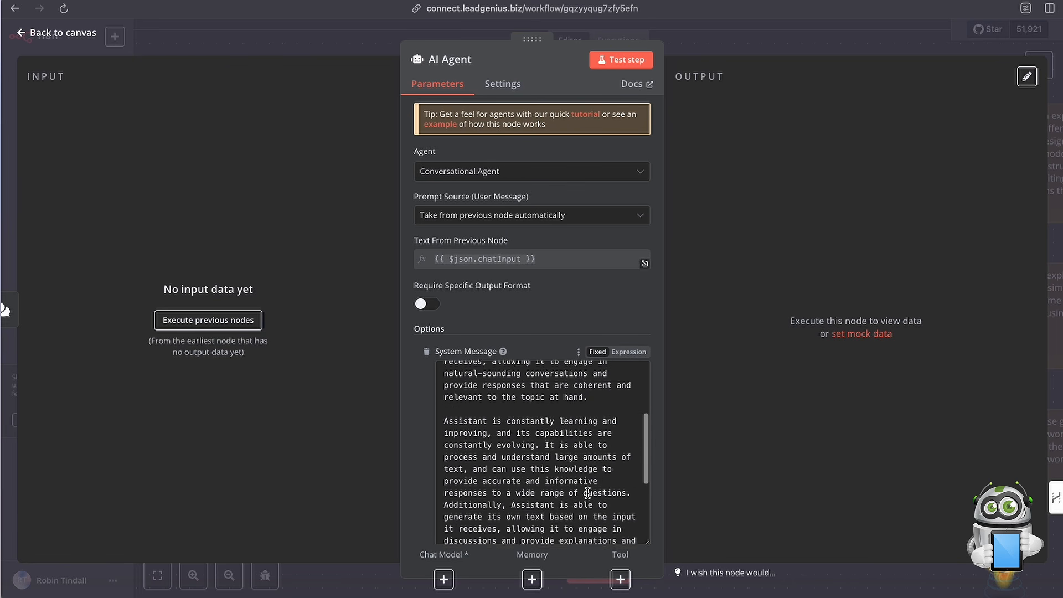
pyautogui.scroll(5, 588, 491)
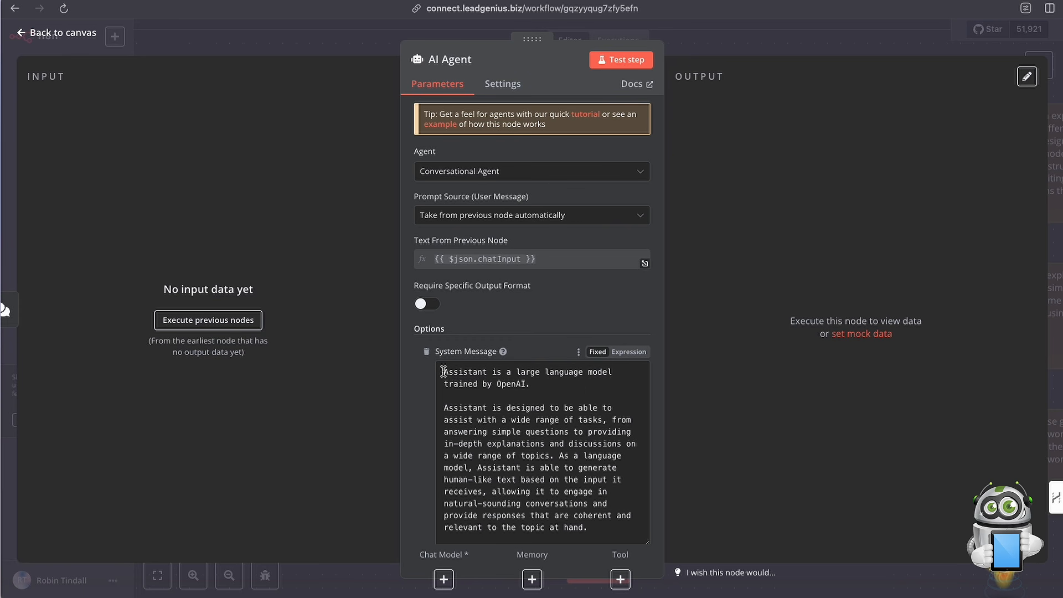
pyautogui.moveTo(444, 372); pyautogui.dragTo(578, 552)
pyautogui.press('BackSpace')
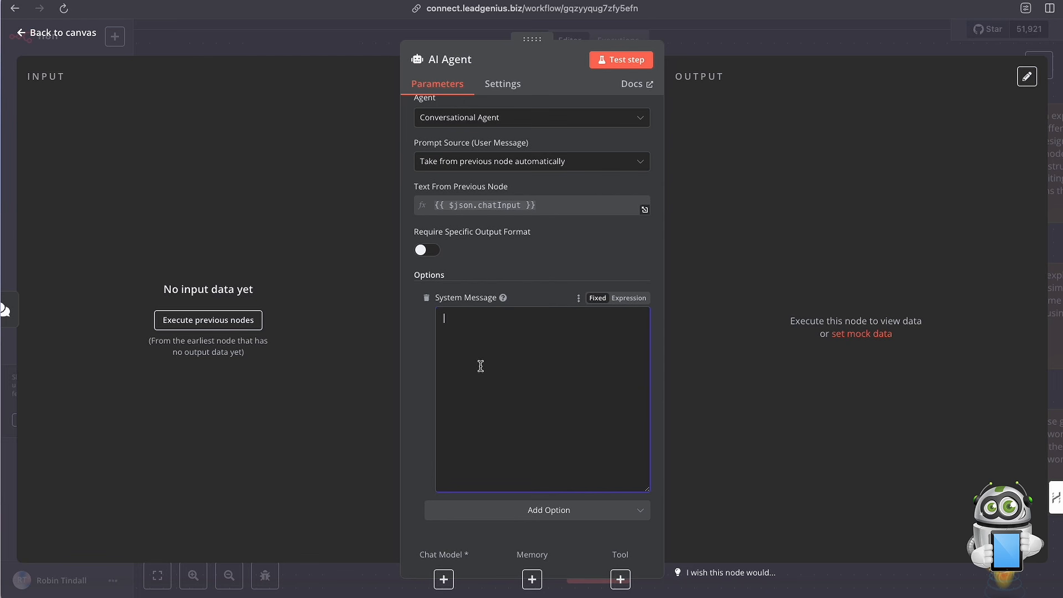
pyautogui.click(694, 52)
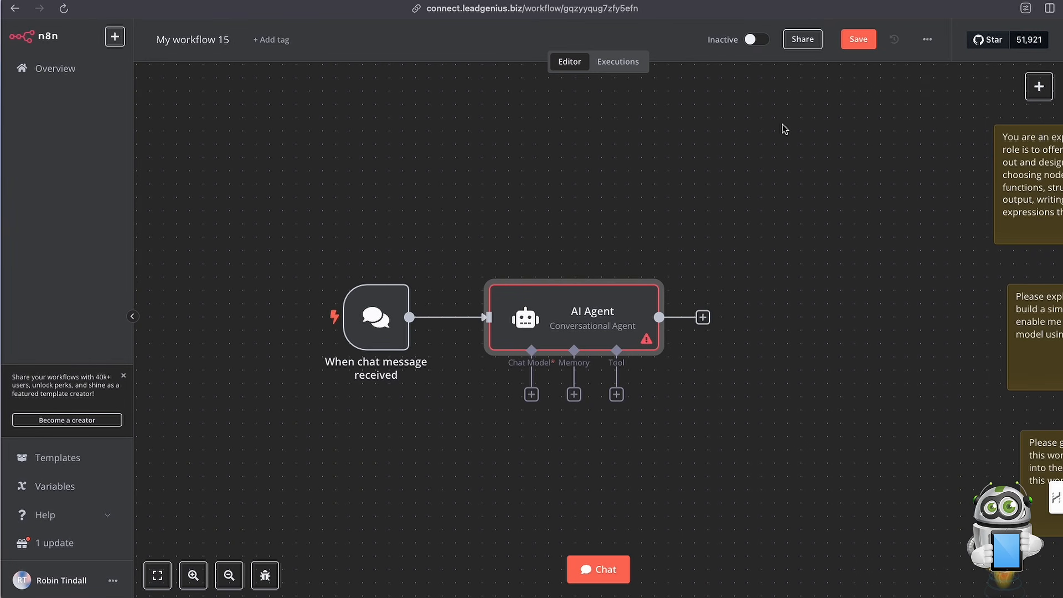
# Copy the n8n-expert sticky note's full text into the AI Agent's System Message and slightly enlarge its box.
pyautogui.doubleClick(894, 195)
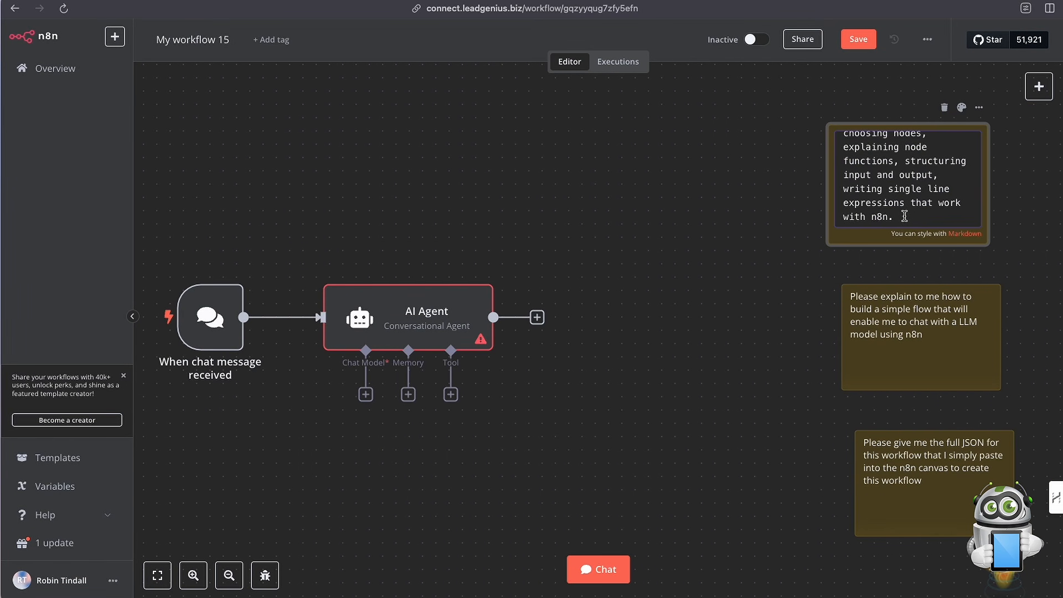
pyautogui.moveTo(905, 216); pyautogui.dragTo(829, 123)
pyautogui.press('super+c')
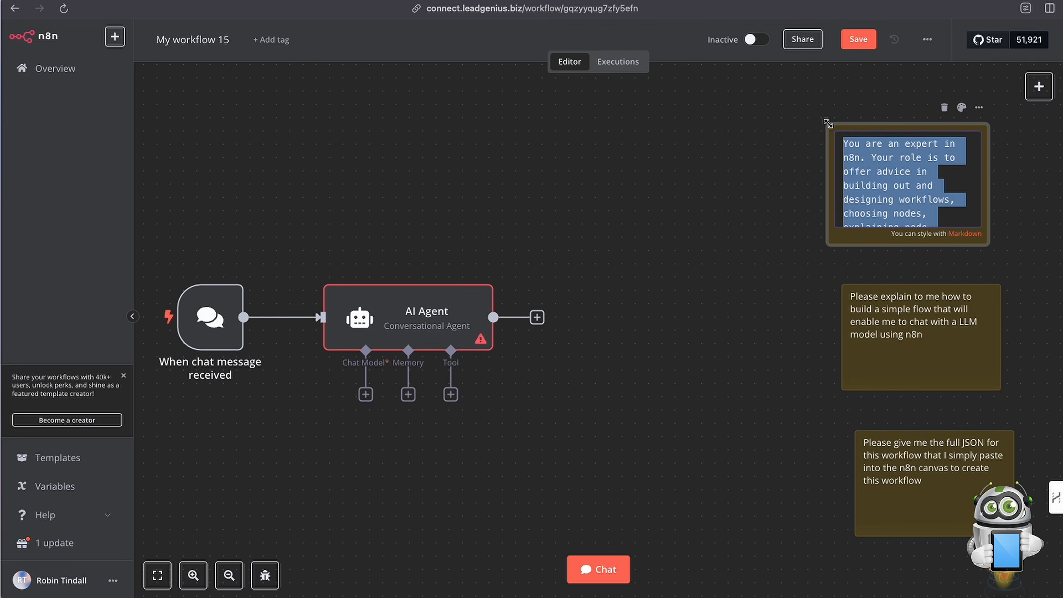
pyautogui.doubleClick(424, 324)
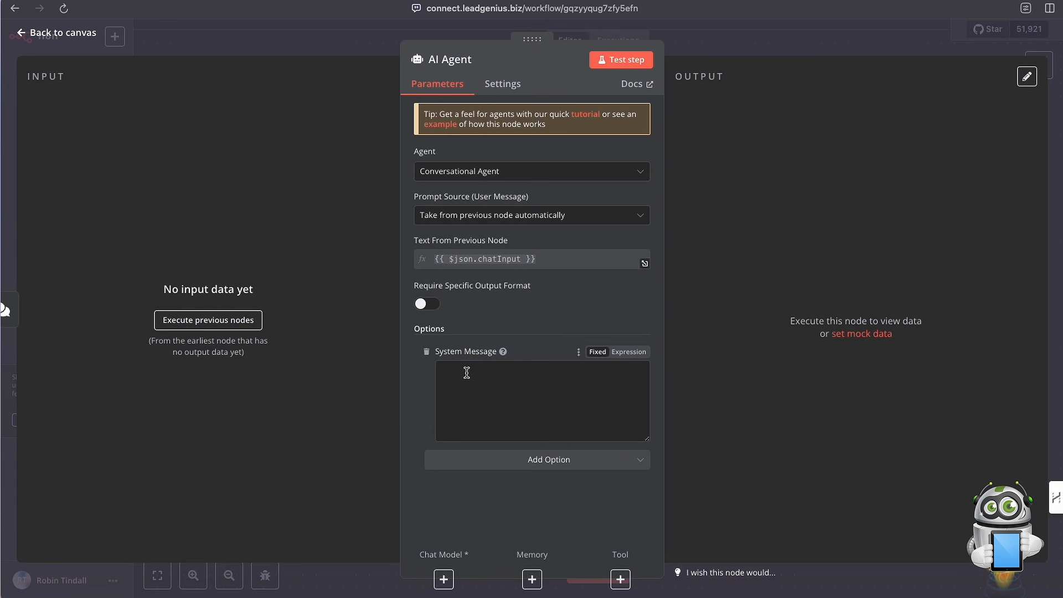
pyautogui.press('super+v')
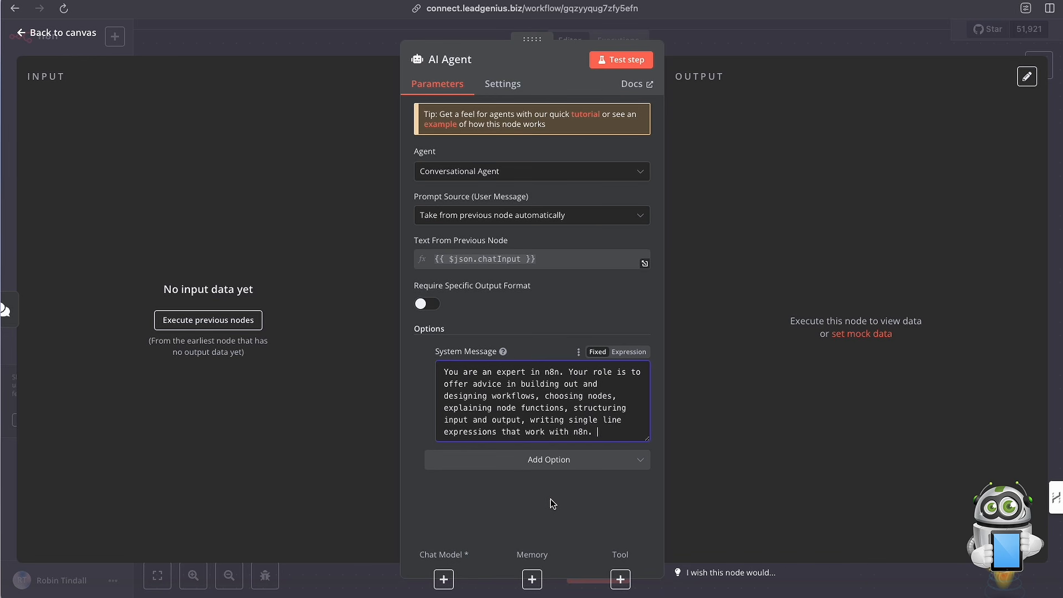
pyautogui.moveTo(647, 440); pyautogui.dragTo(647, 442)
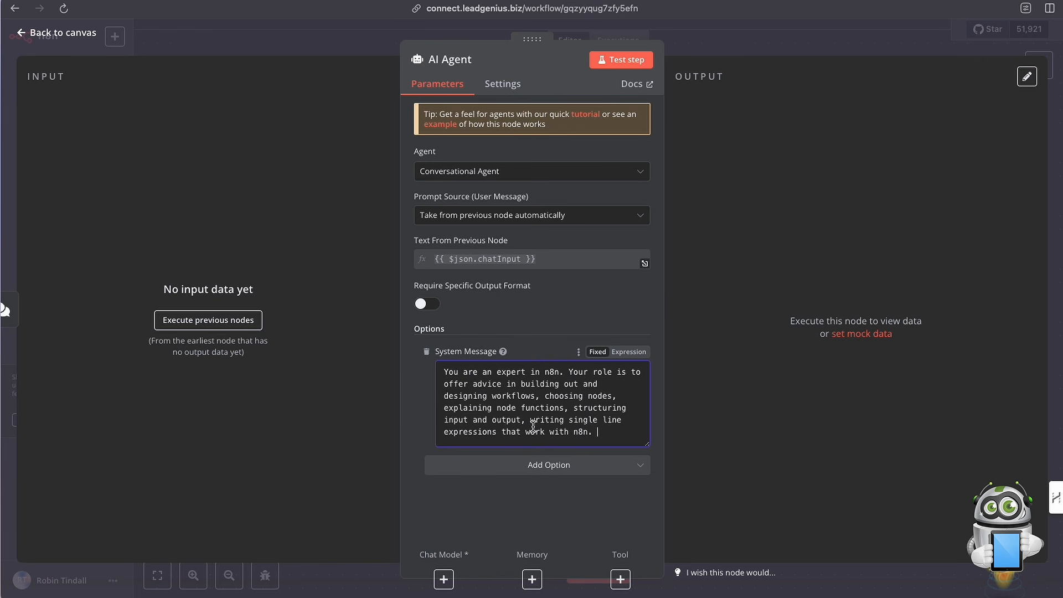
# Check which other options can be added to the AI Agent, leave them unset, and return to the canvas.
pyautogui.click(546, 475)
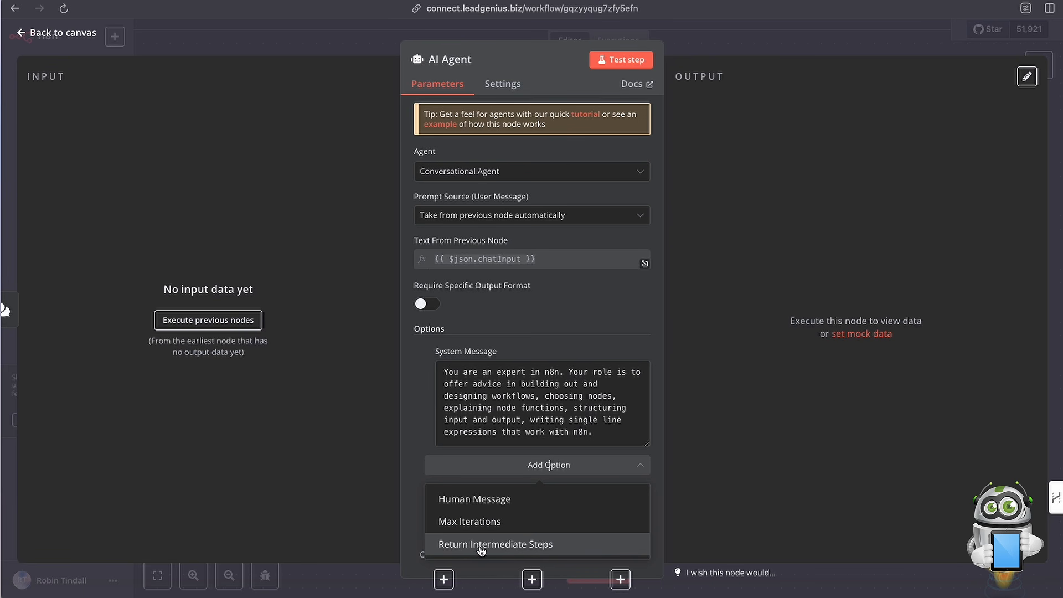
pyautogui.click(451, 480)
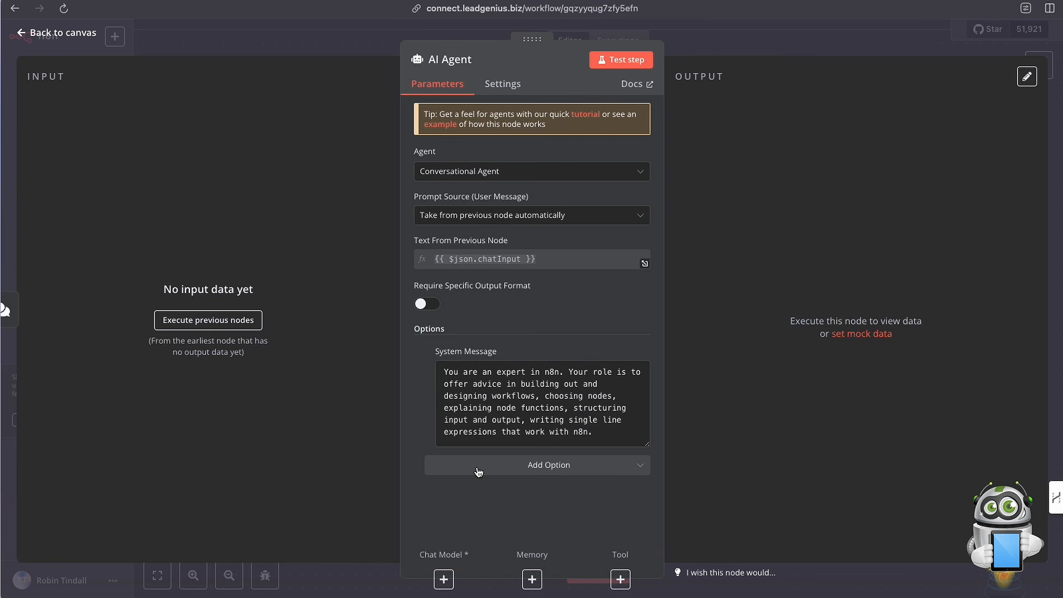
pyautogui.click(695, 54)
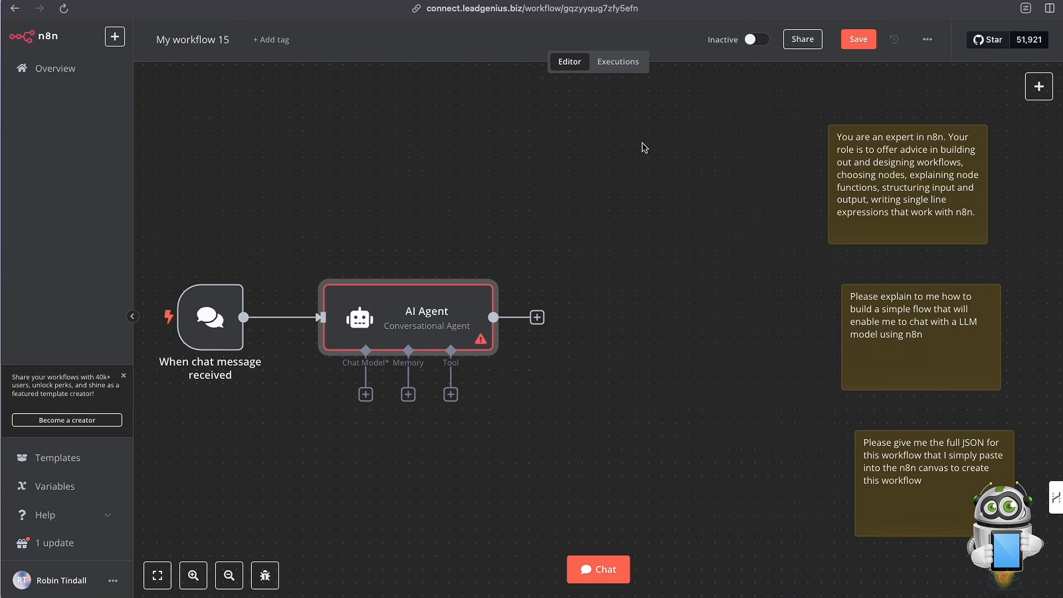
# Attach an OpenAI Chat Model to the AI Agent and set its credential to H.B.
pyautogui.hscroll(-5, 616, 206)
pyautogui.scroll(-2, 619, 207)
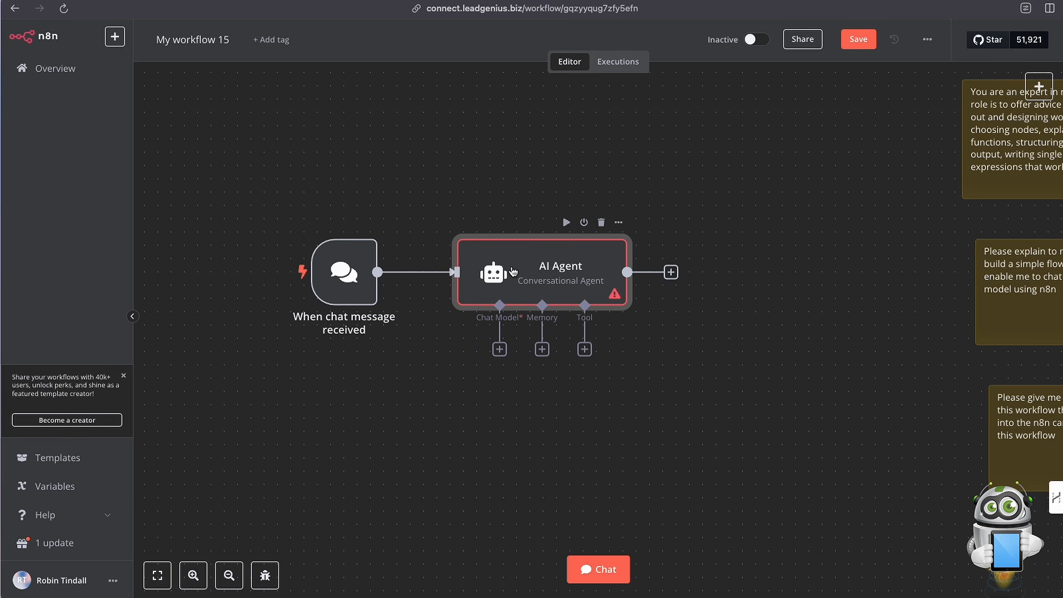
pyautogui.click(499, 349)
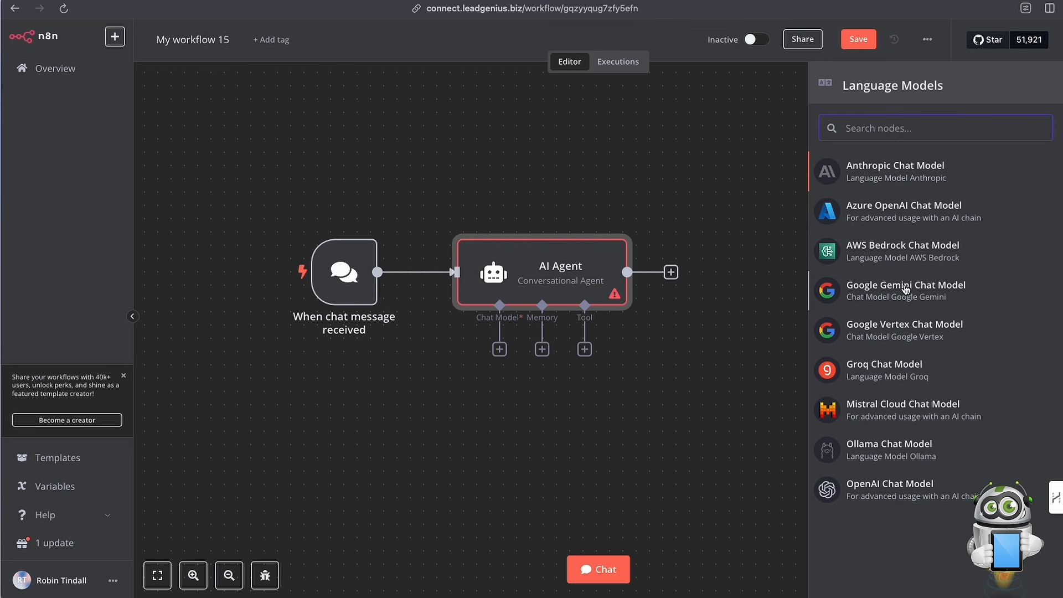
pyautogui.click(892, 492)
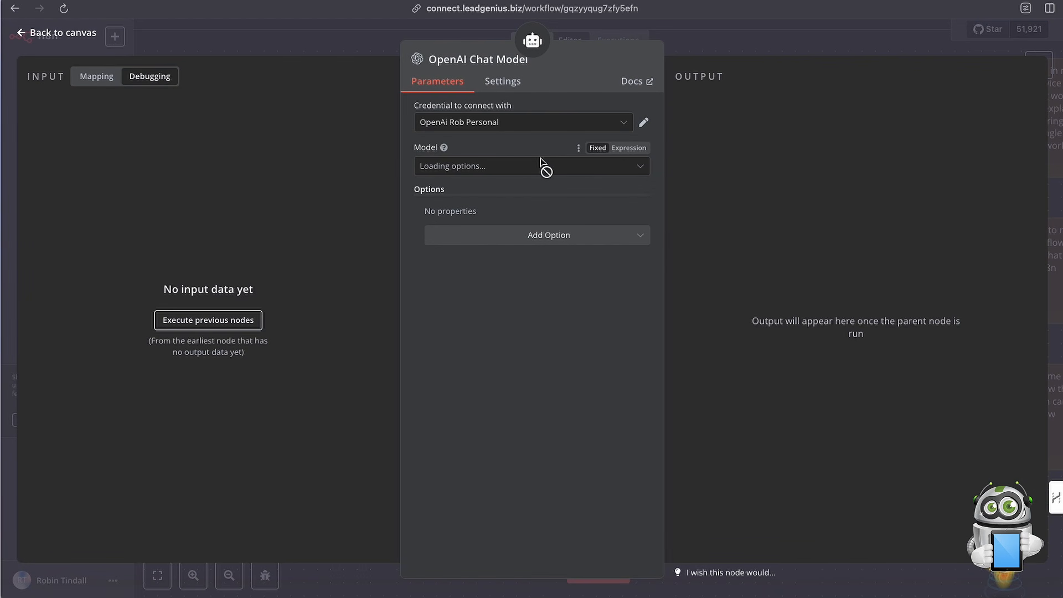
pyautogui.click(533, 128)
pyautogui.click(496, 160)
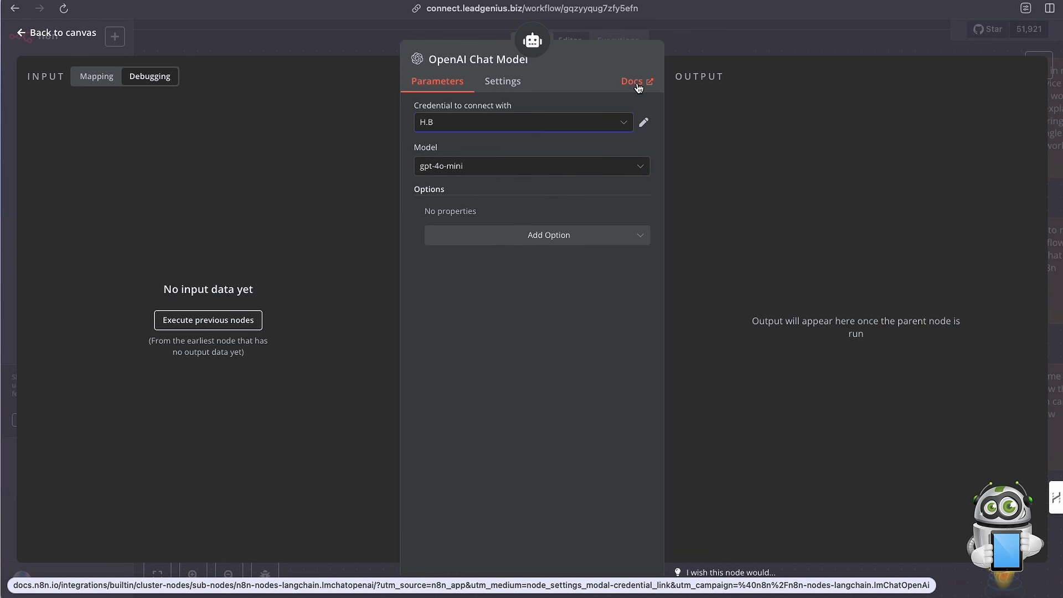
# Look through the available OpenAI models and select gpt-4o-mini for the chat model.
pyautogui.click(471, 169)
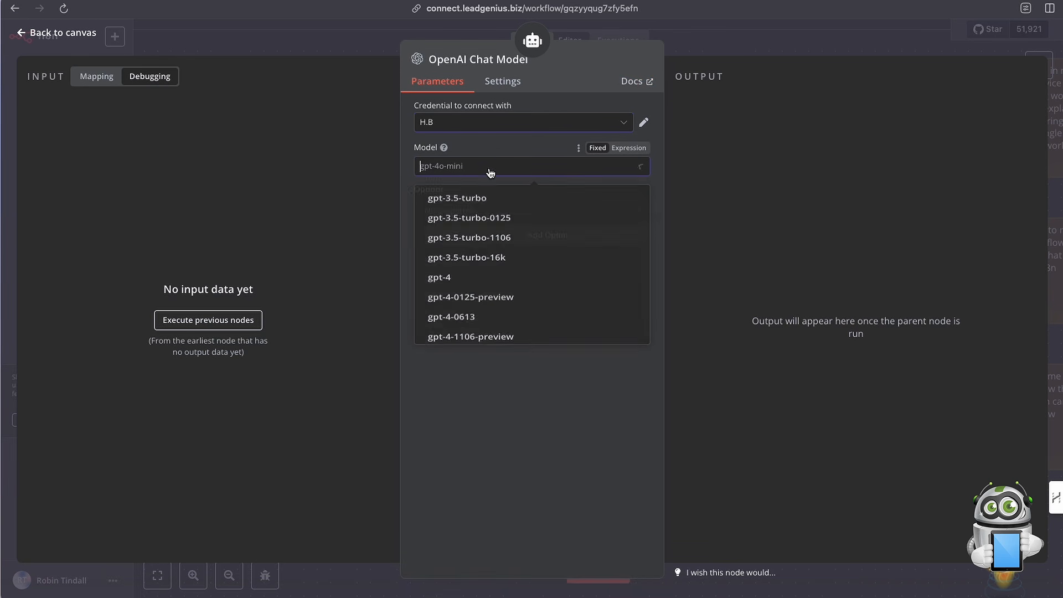
pyautogui.scroll(-8, 488, 282)
pyautogui.scroll(10, 493, 283)
pyautogui.scroll(-8, 493, 283)
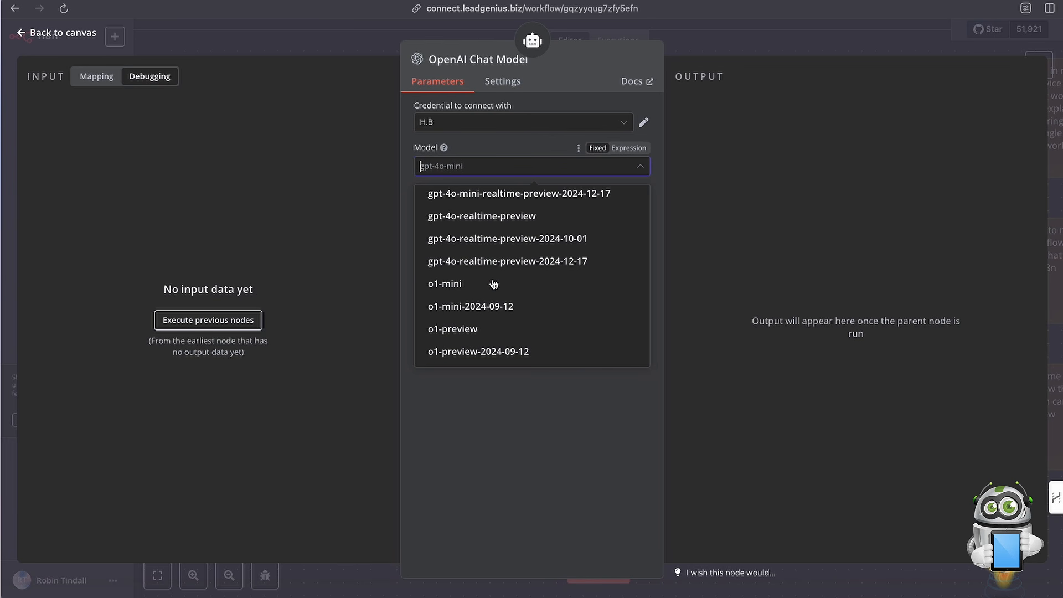
pyautogui.scroll(10, 494, 284)
pyautogui.scroll(-5, 487, 280)
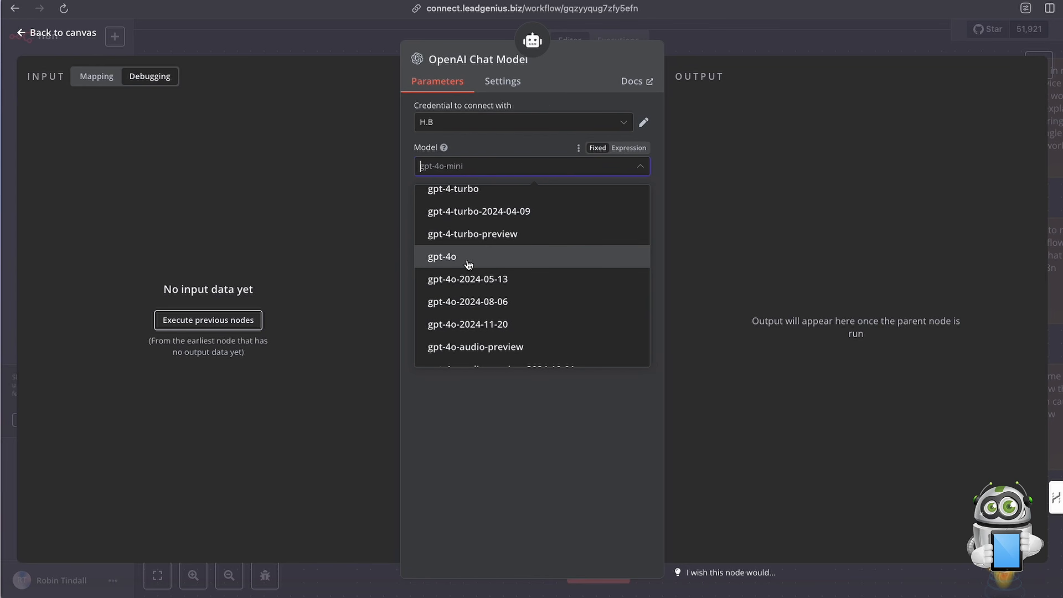
pyautogui.scroll(-5, 468, 264)
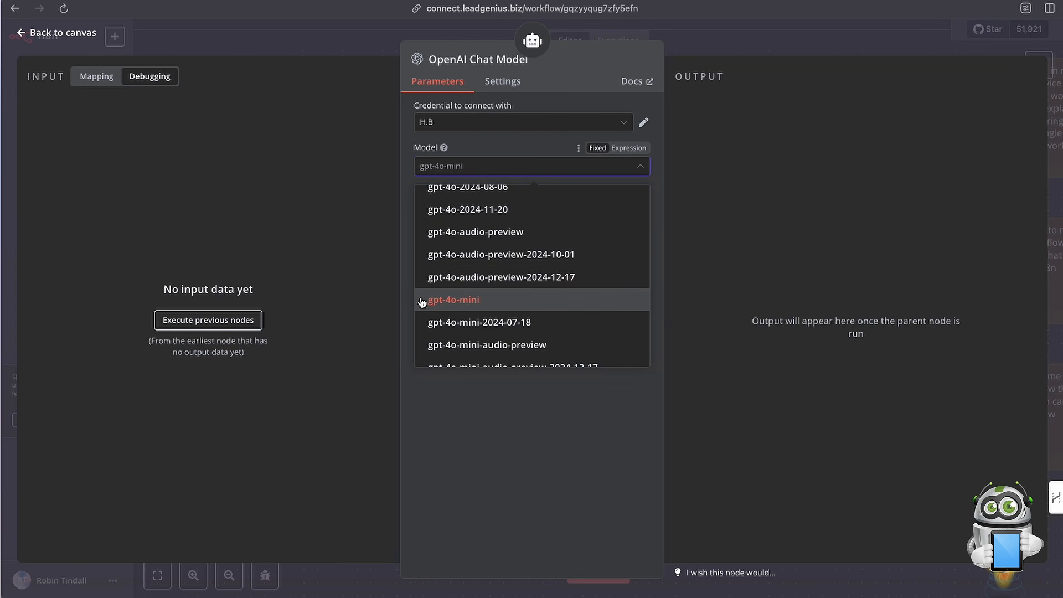
pyautogui.click(465, 305)
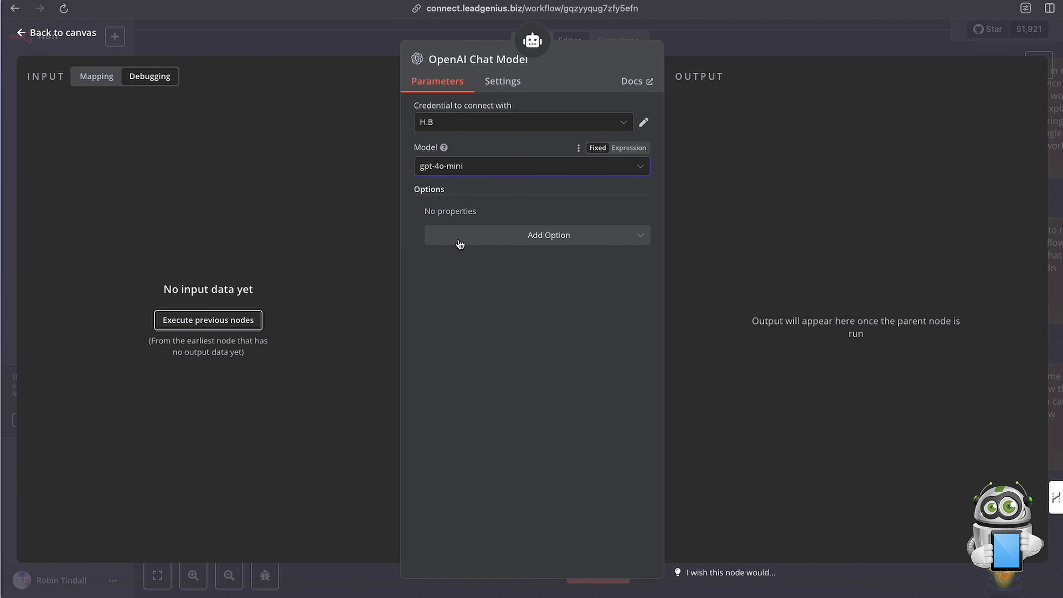
# Add a Sampling Temperature option to the chat model, try 0.1 before setting 0.7, and look over the remaining options.
pyautogui.click(523, 238)
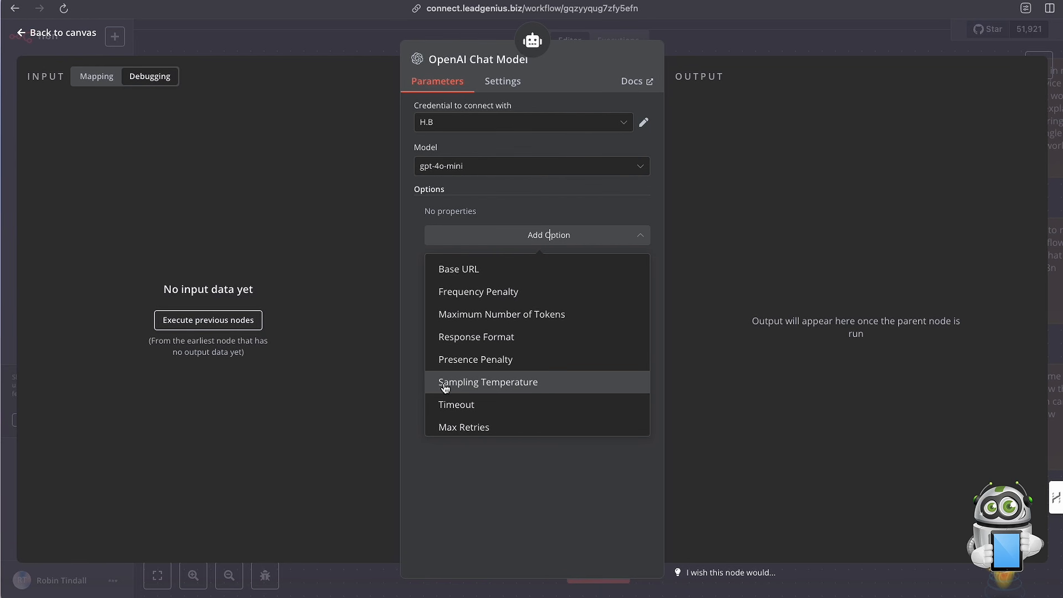
pyautogui.click(529, 389)
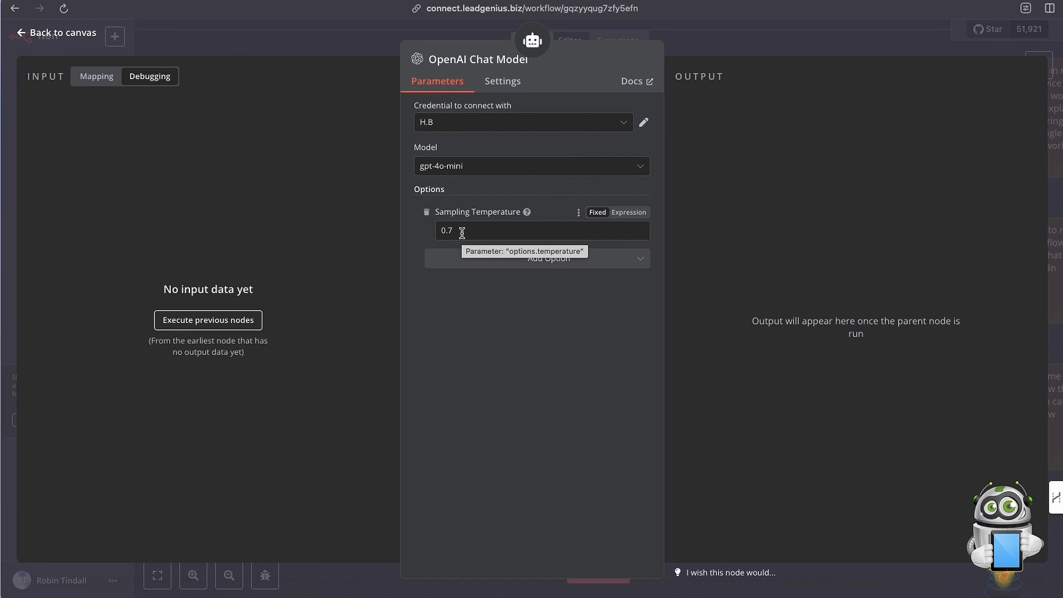
pyautogui.click(462, 233)
pyautogui.press('BackSpace')
pyautogui.write('1')
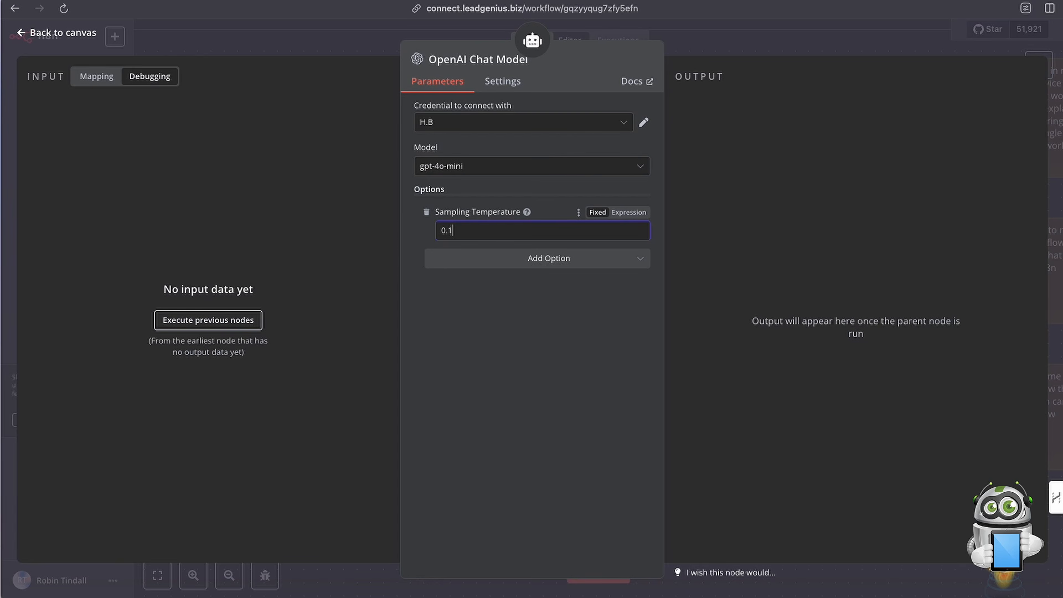
pyautogui.moveTo(468, 231); pyautogui.dragTo(434, 230)
pyautogui.click(476, 231)
pyautogui.press('BackSpace')
pyautogui.write('7')
pyautogui.click(529, 260)
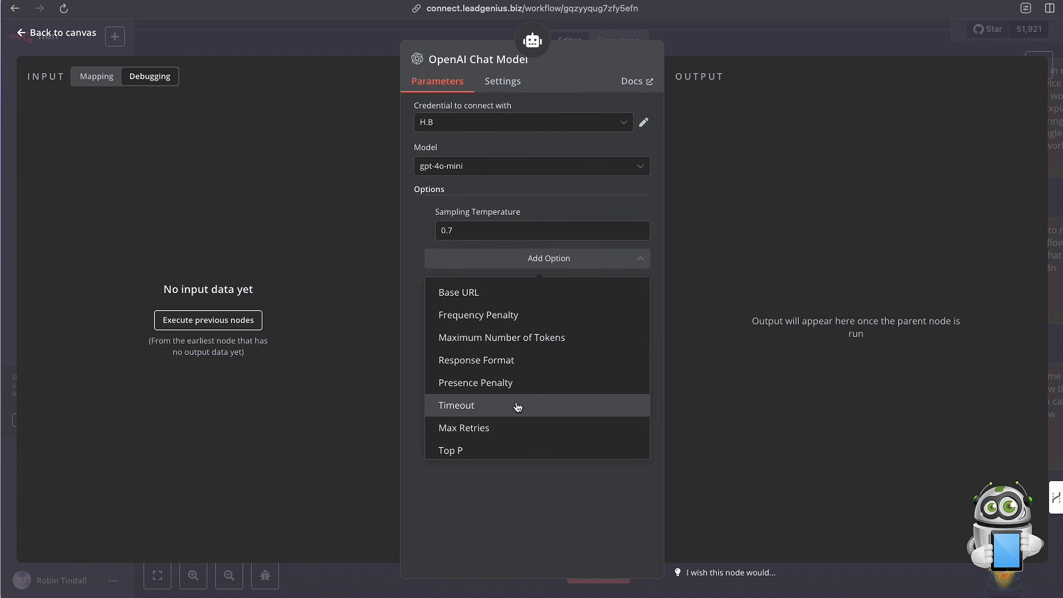
pyautogui.click(546, 506)
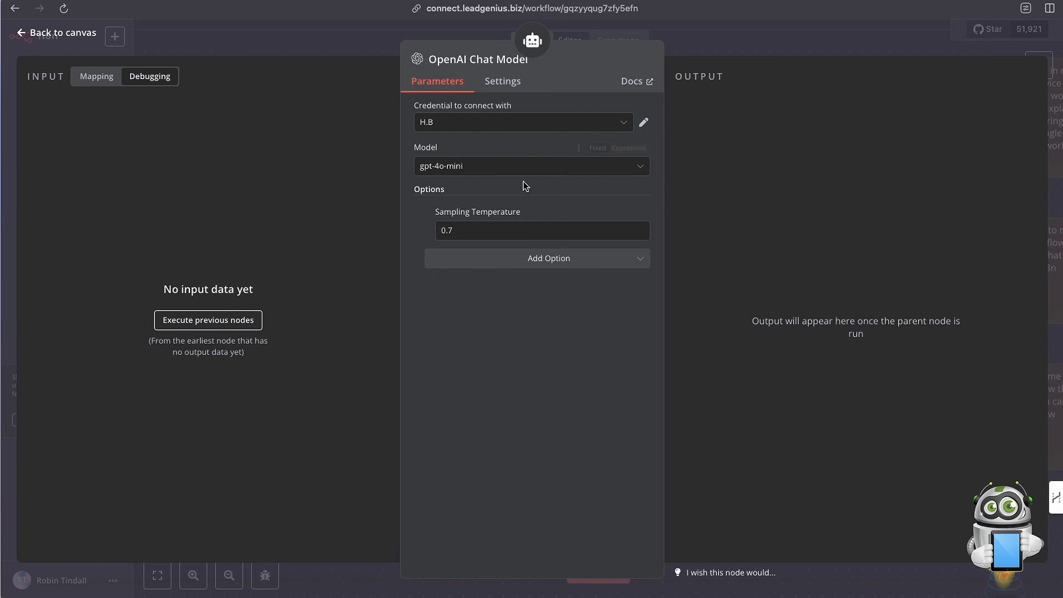
# Return to the canvas and move the OpenAI Chat Model node left, clear of the AI Agent's memory connector.
pyautogui.click(700, 45)
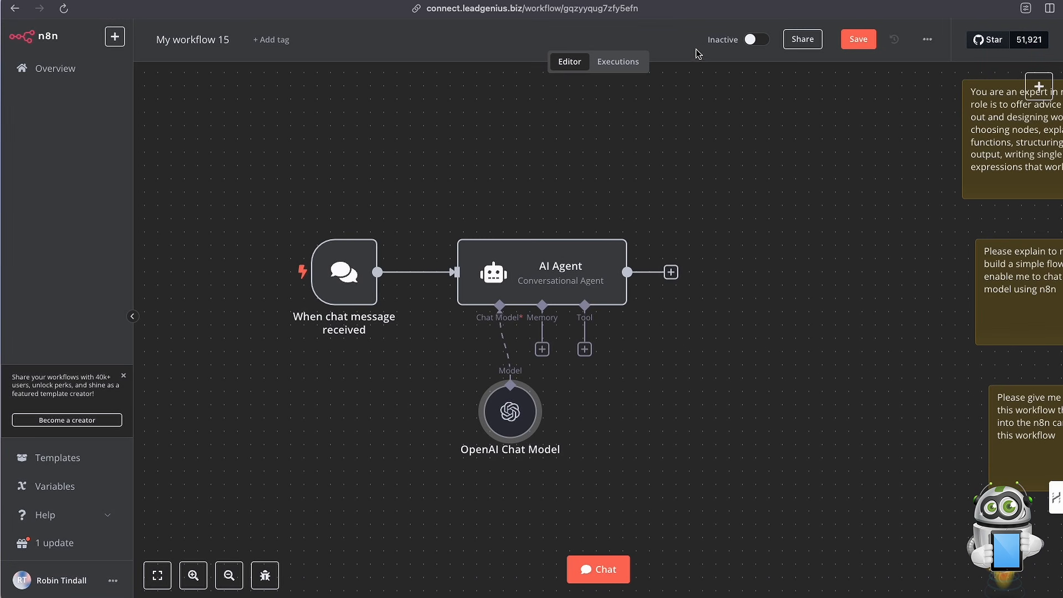
pyautogui.click(495, 423)
pyautogui.moveTo(495, 422); pyautogui.dragTo(402, 422)
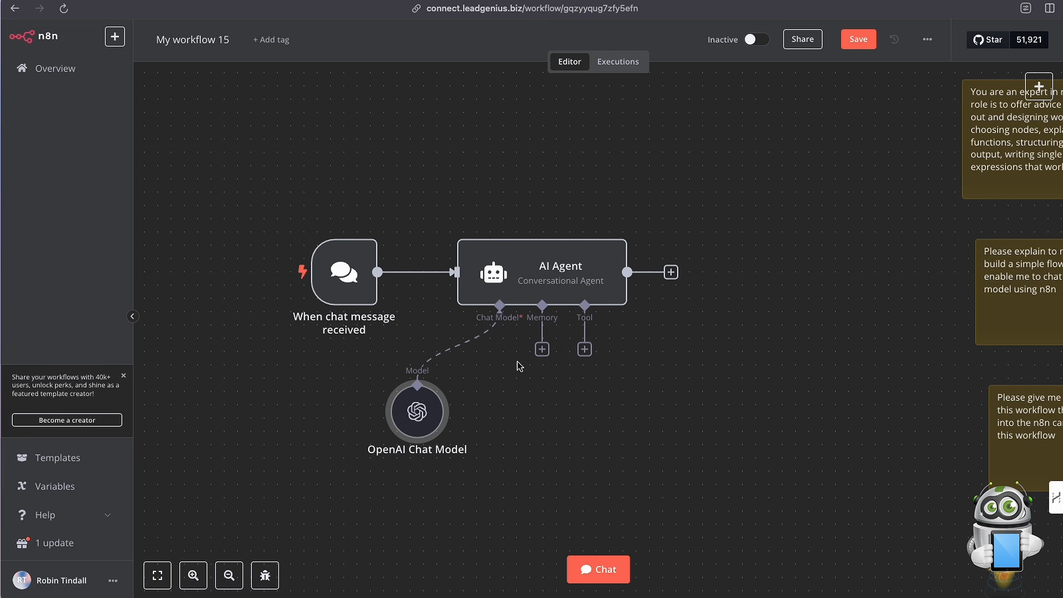
# Add Window Buffer Memory to the AI Agent and line it up beside the OpenAI Chat Model node below the agent.
pyautogui.click(543, 349)
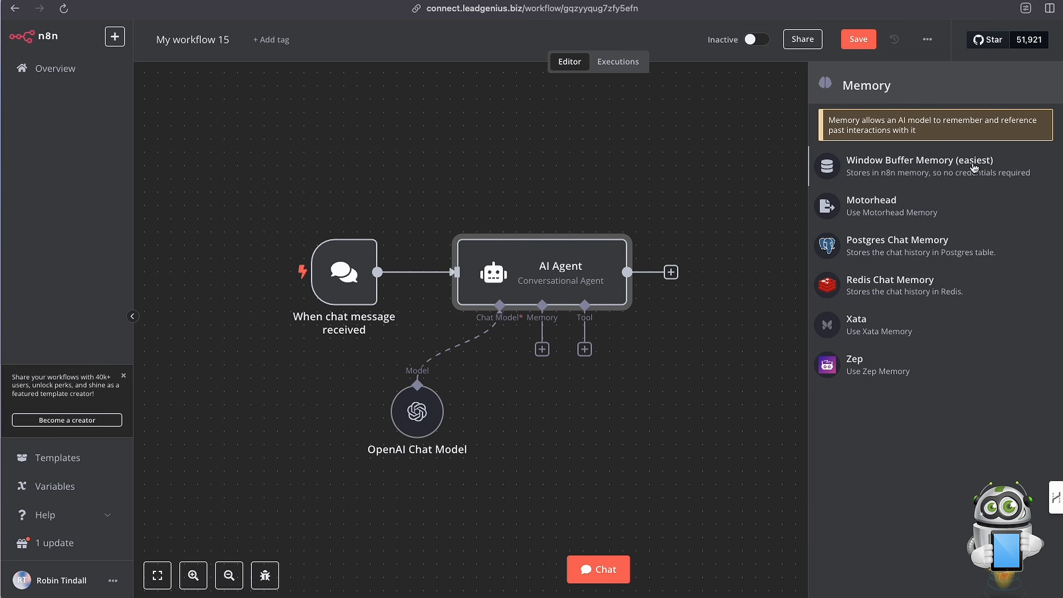
pyautogui.click(893, 171)
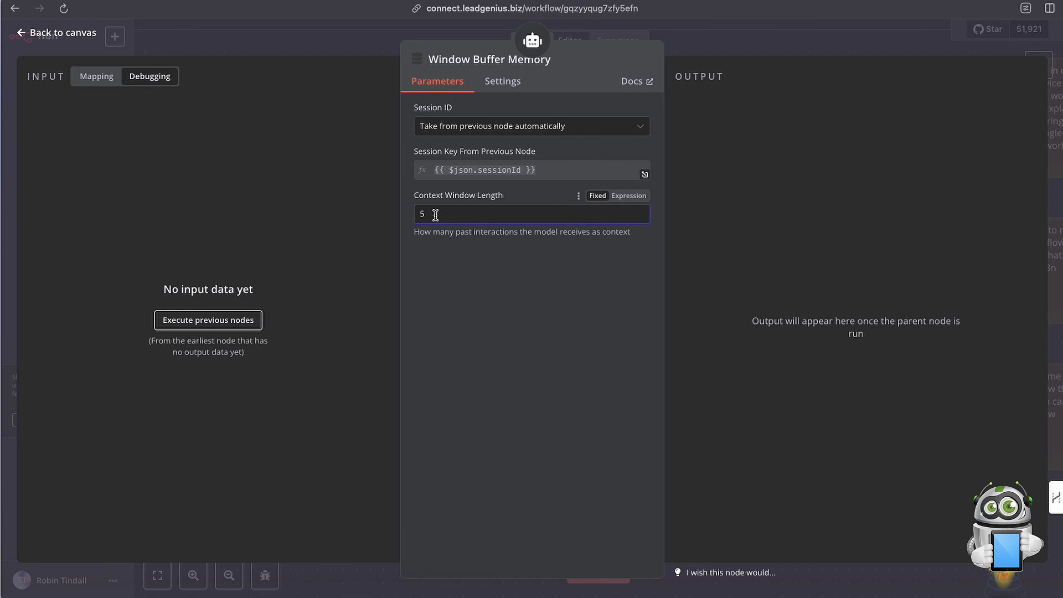
pyautogui.moveTo(415, 232); pyautogui.dragTo(638, 238)
pyautogui.click(587, 256)
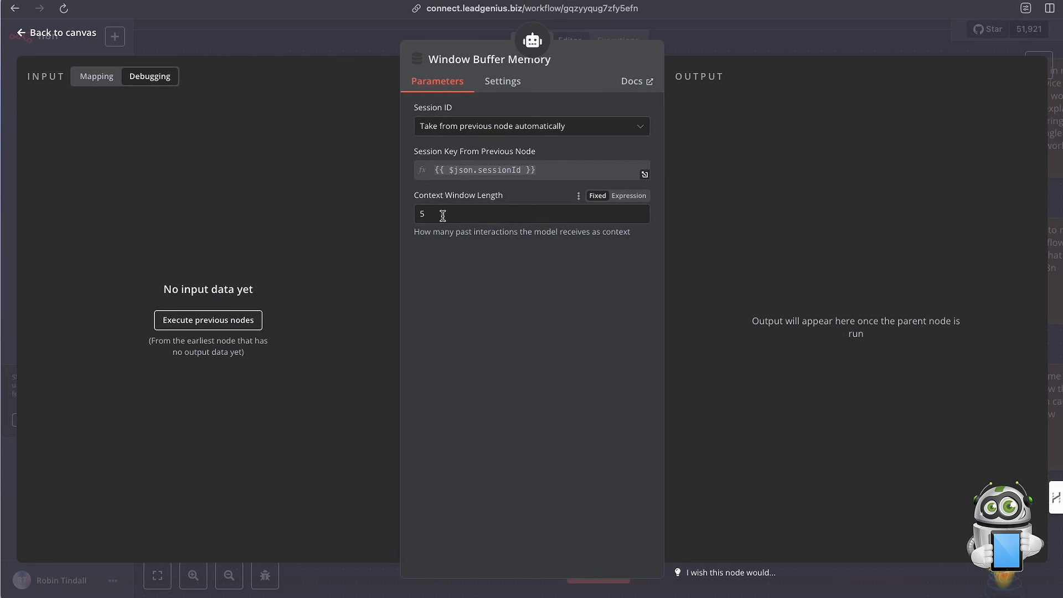
pyautogui.click(690, 46)
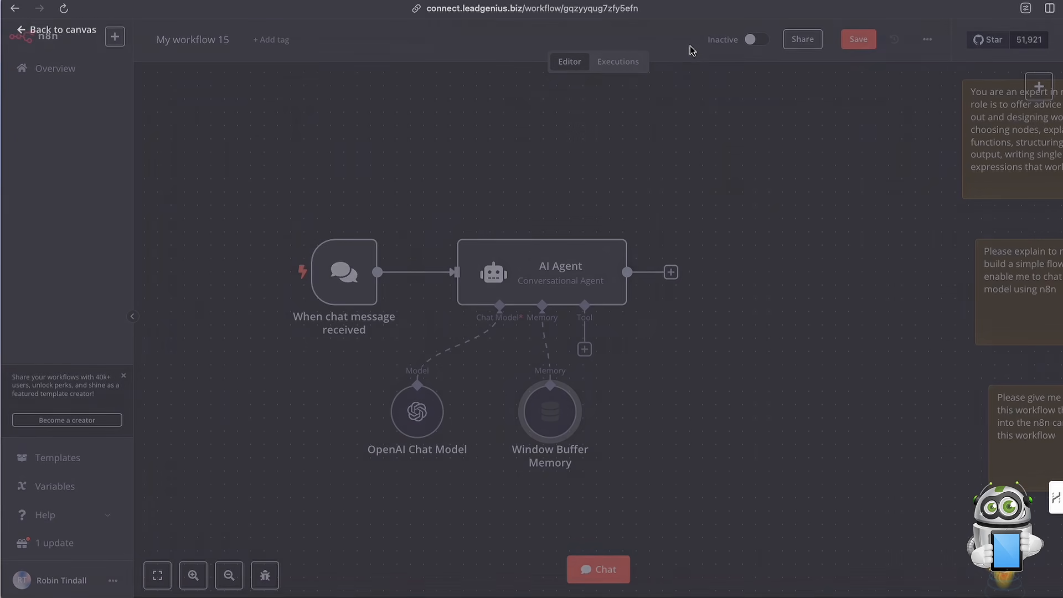
pyautogui.moveTo(551, 413); pyautogui.dragTo(511, 399)
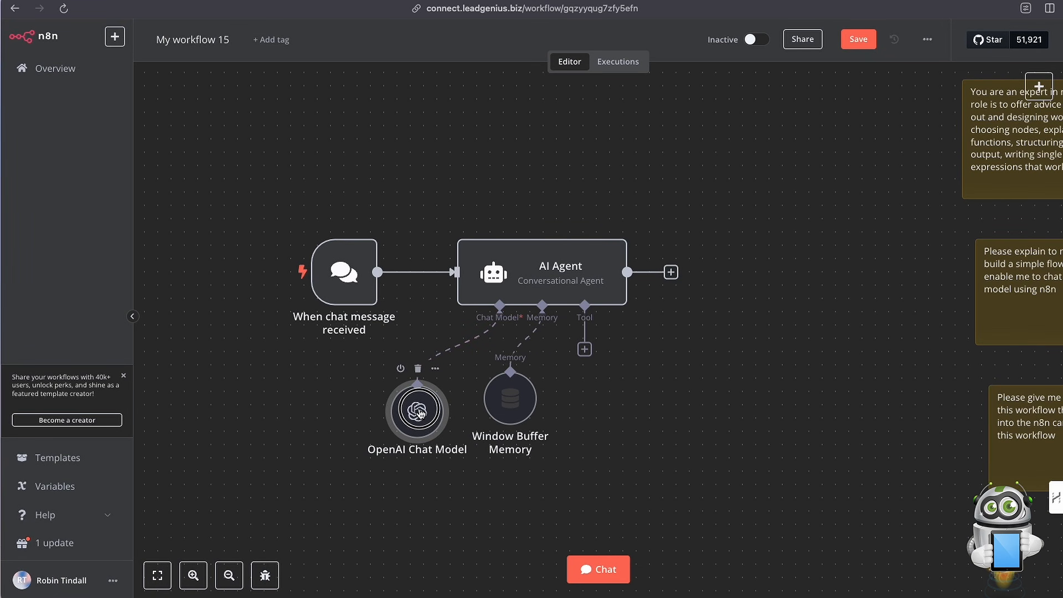
pyautogui.moveTo(418, 413); pyautogui.dragTo(419, 400)
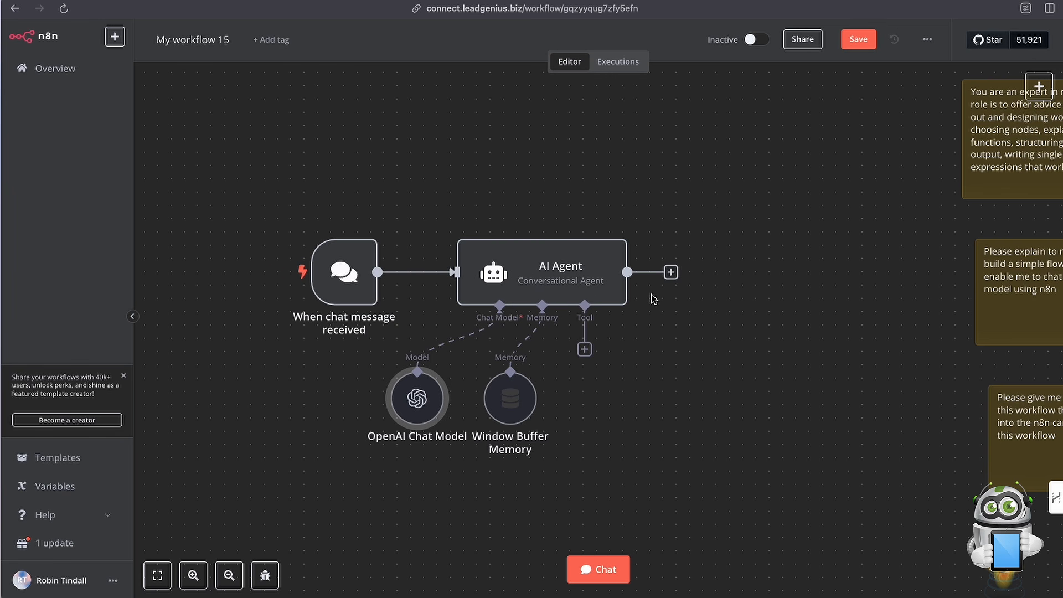
# Move the n8n-expert sticky note above the chat trigger and the two prompt sticky notes to the right of the AI Agent.
pyautogui.hscroll(2, 651, 298)
pyautogui.moveTo(950, 172); pyautogui.dragTo(201, 184)
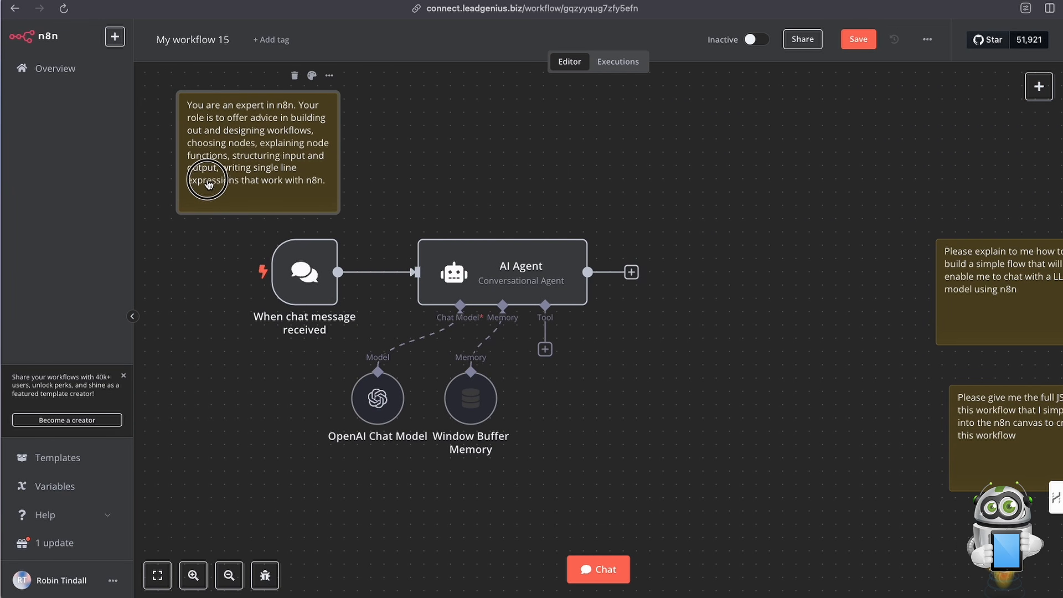
pyautogui.moveTo(1001, 274); pyautogui.dragTo(737, 166)
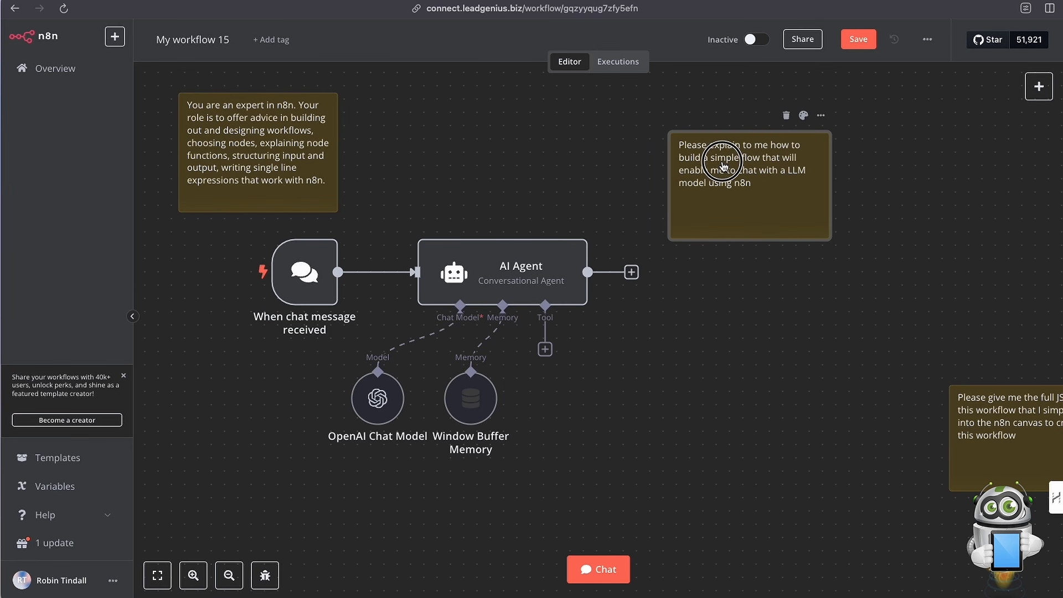
pyautogui.click(999, 421)
pyautogui.moveTo(999, 421); pyautogui.dragTo(735, 317)
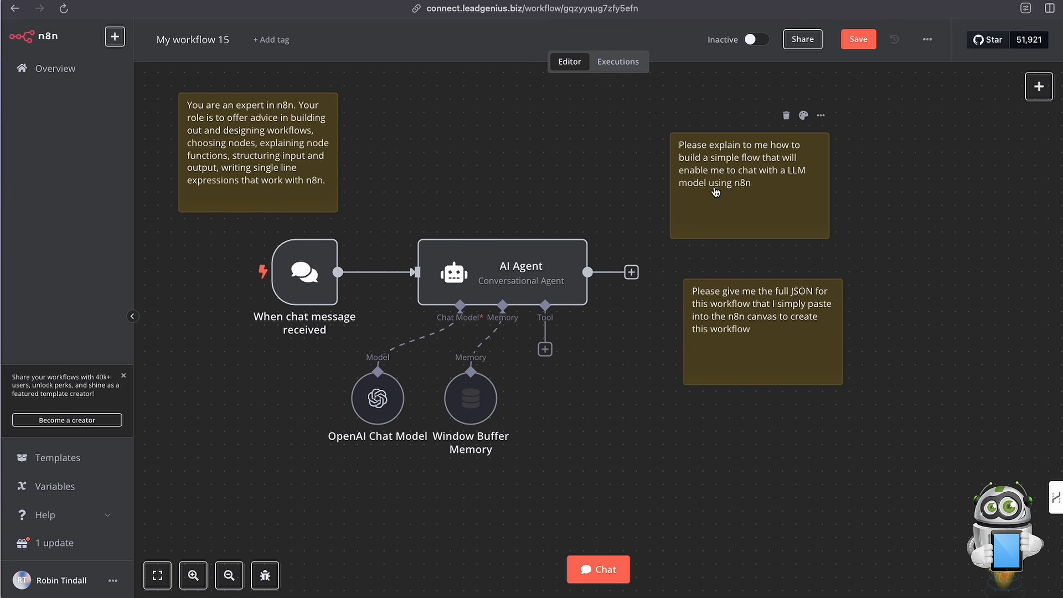
# Copy the text of the sticky note asking how to build a simple LLM chat flow and open the workflow chat.
pyautogui.doubleClick(687, 151)
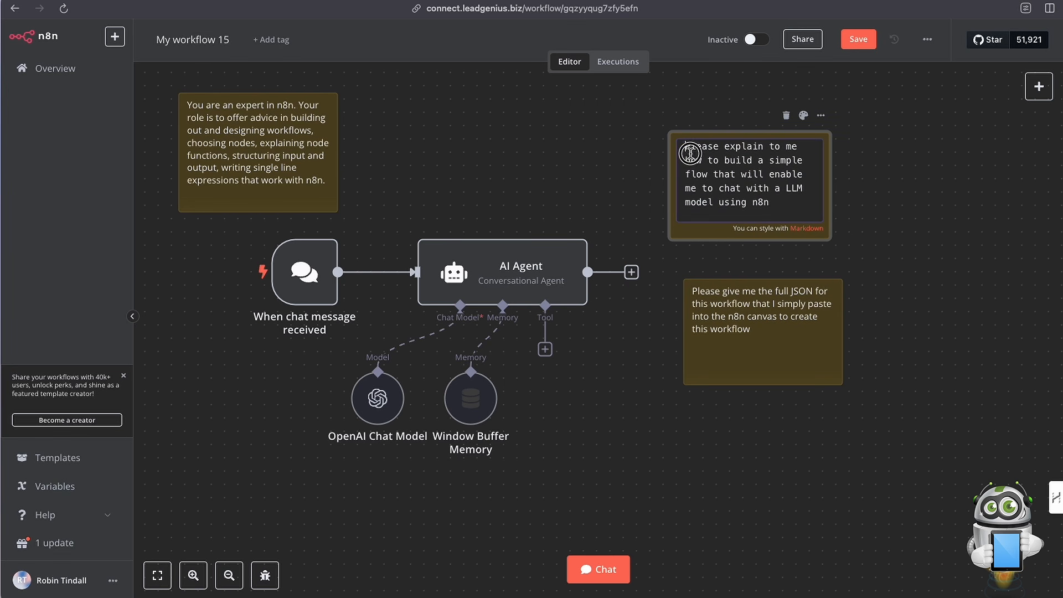
pyautogui.moveTo(690, 153); pyautogui.dragTo(795, 219)
pyautogui.hotkey('ctrl', 'c')
pyautogui.click(618, 176)
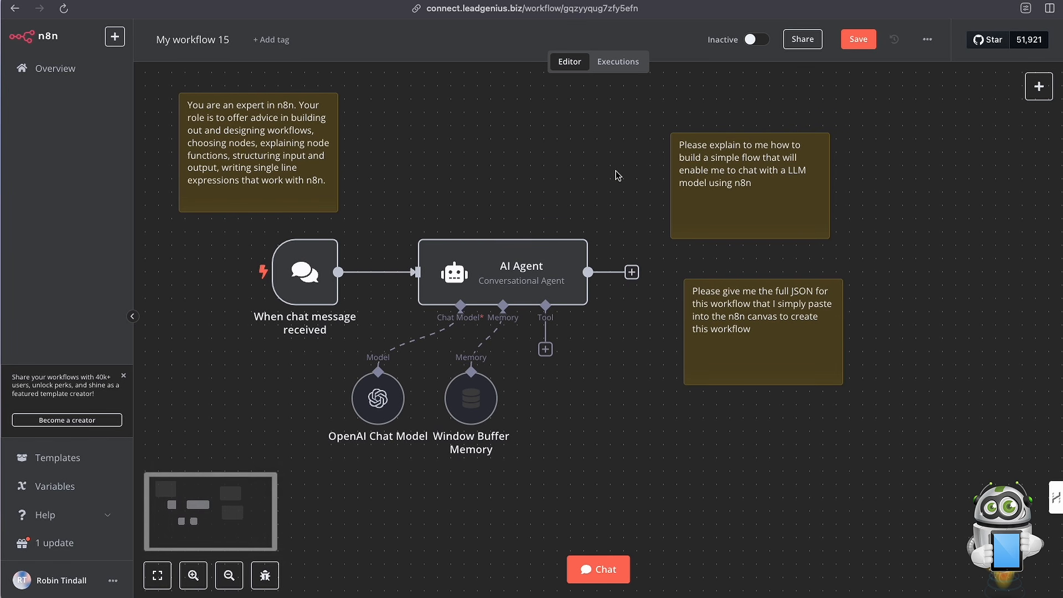
pyautogui.click(604, 578)
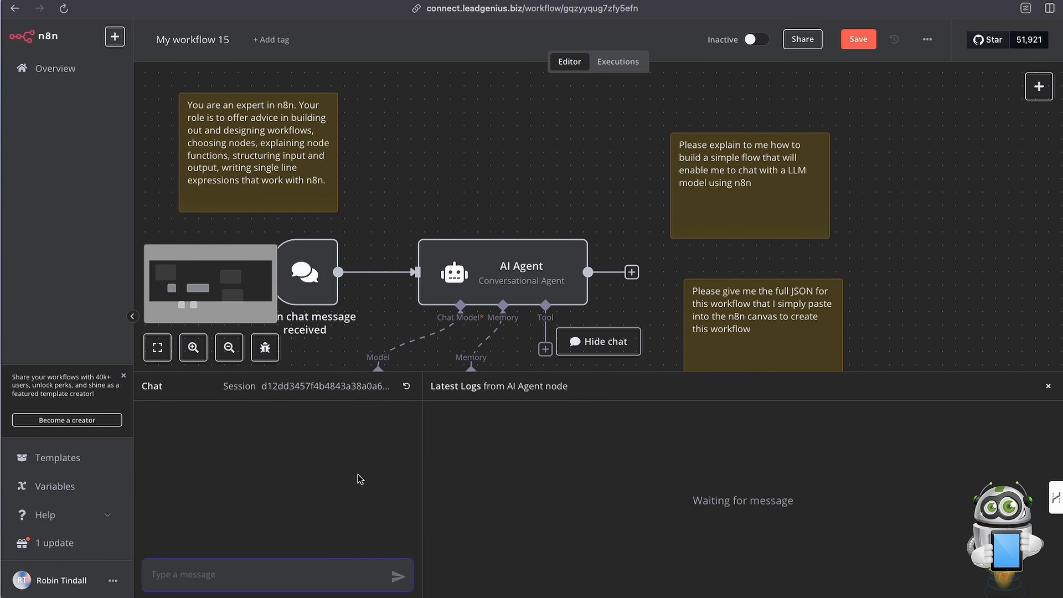
# Paste the copied prompt about building a simple LLM chat flow into the workflow chat and send it.
pyautogui.hotkey('ctrl', 'v')
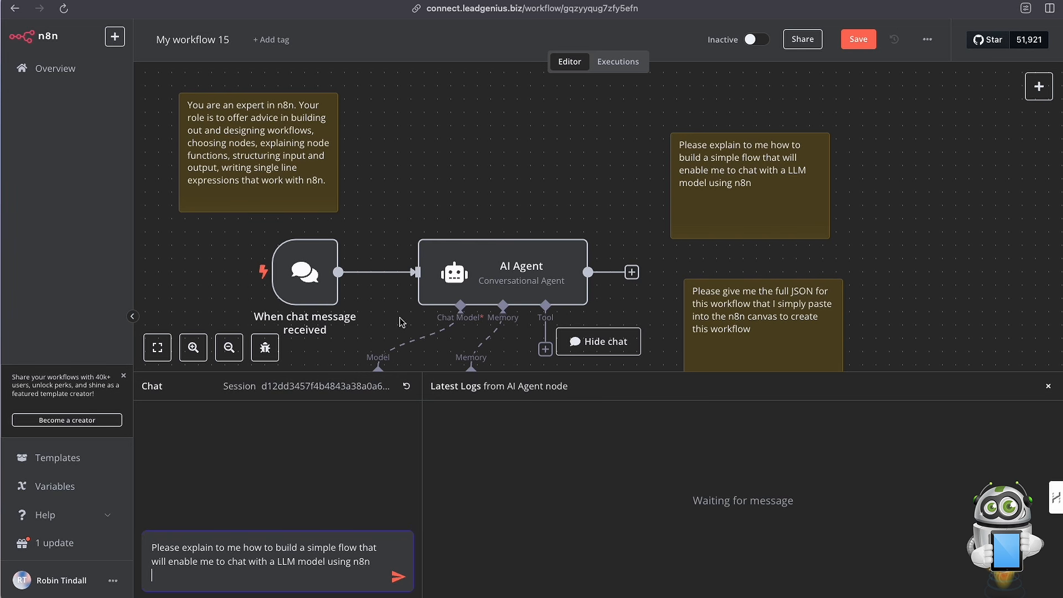
pyautogui.scroll(-5, 413, 307)
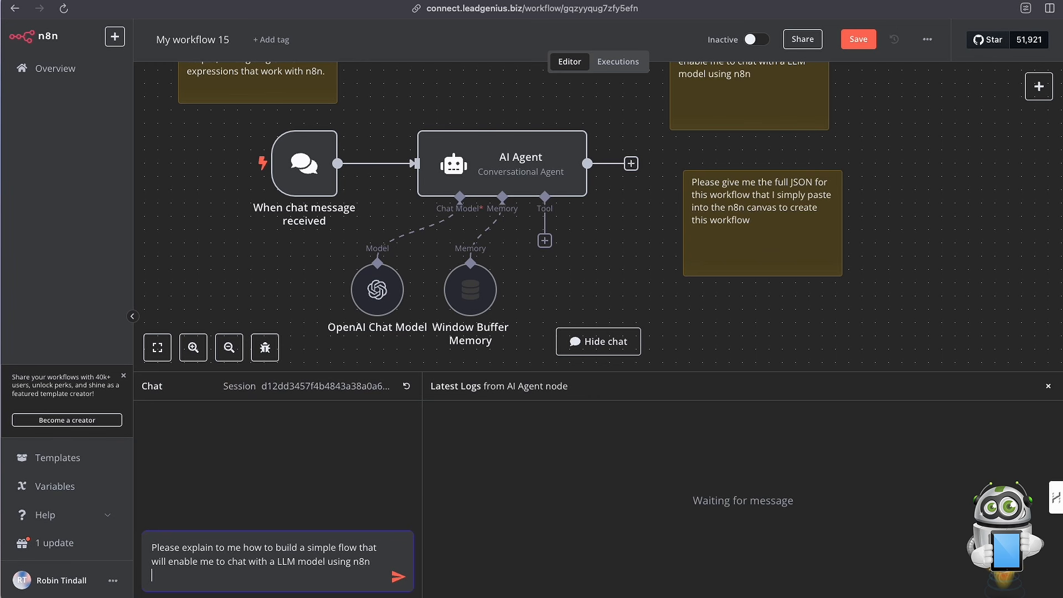
pyautogui.moveTo(152, 549); pyautogui.dragTo(387, 570)
pyautogui.click(395, 576)
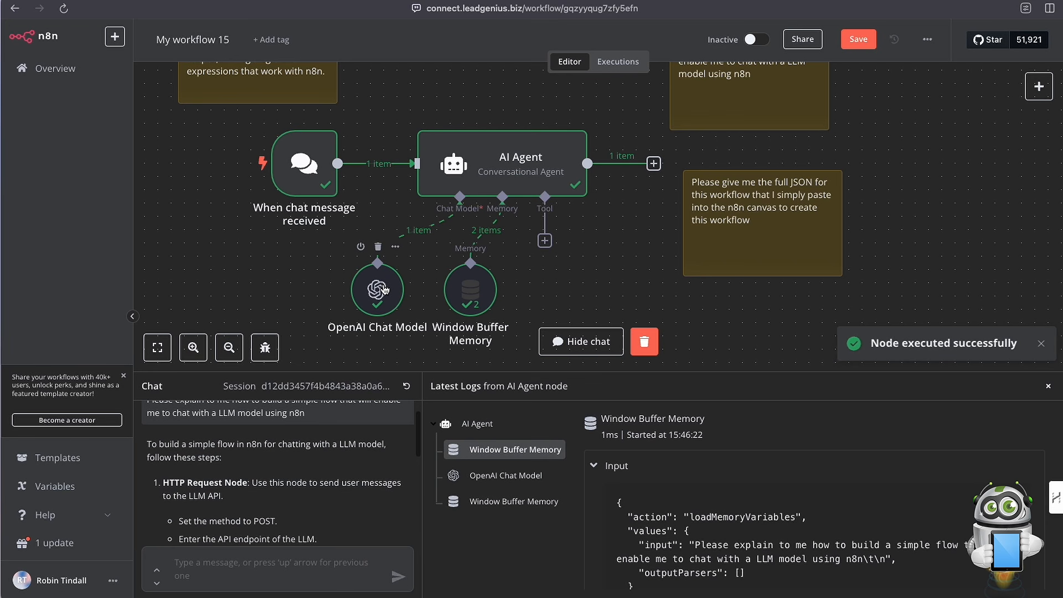
# Read through the agent's full chat reply on how to build the simple LLM chat flow.
pyautogui.scroll(-1, 291, 477)
pyautogui.scroll(2, 291, 469)
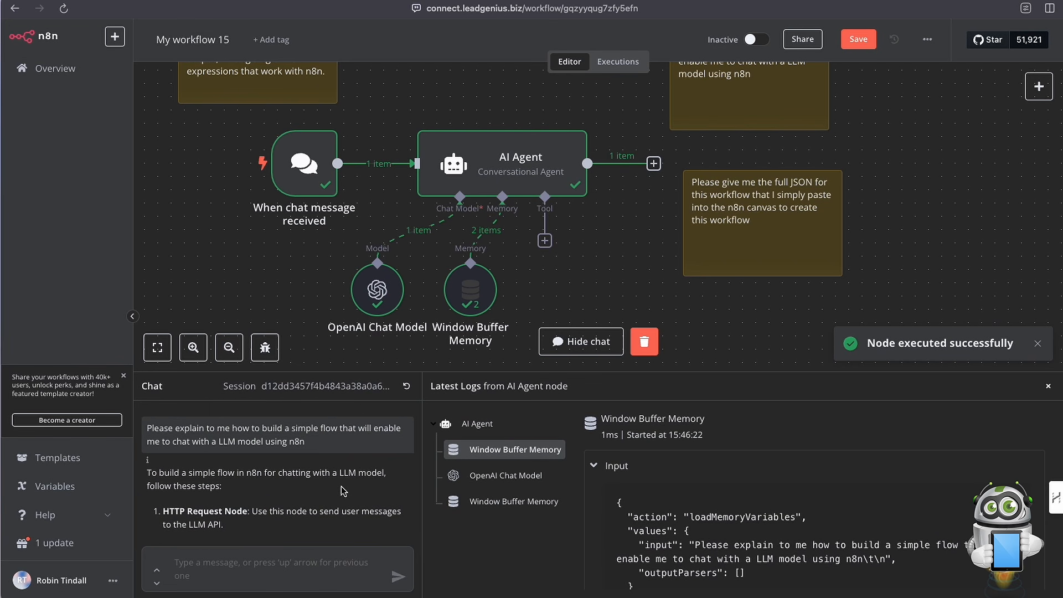
pyautogui.scroll(-3, 332, 482)
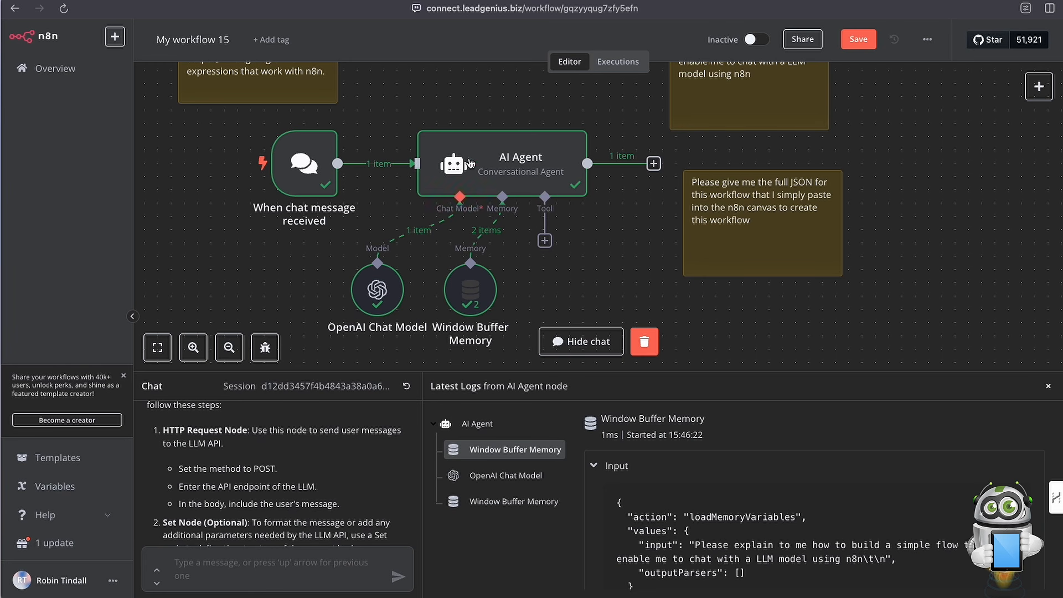
pyautogui.scroll(-2, 339, 488)
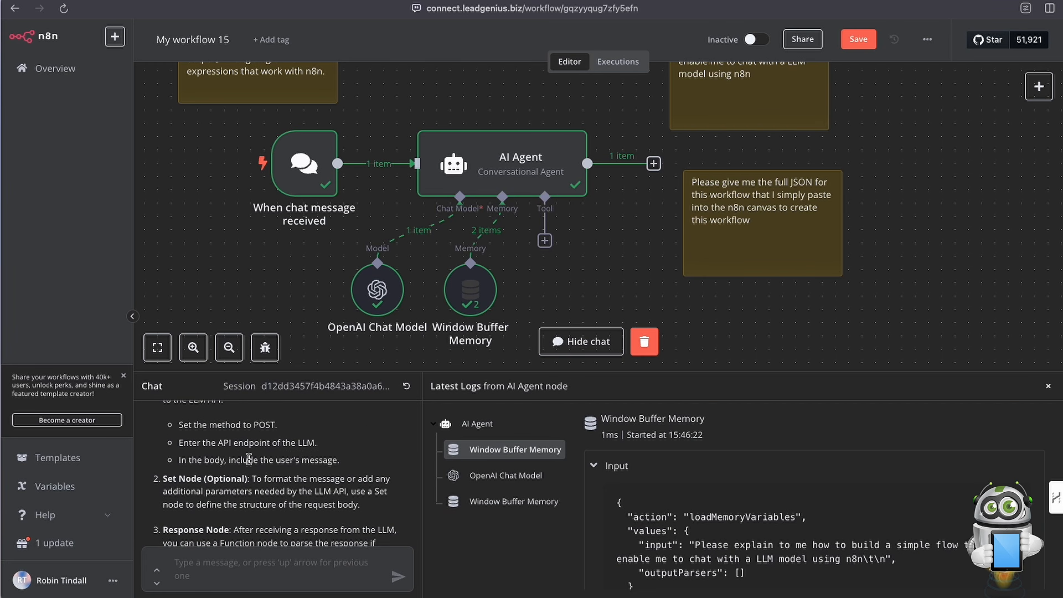
pyautogui.scroll(-1, 258, 483)
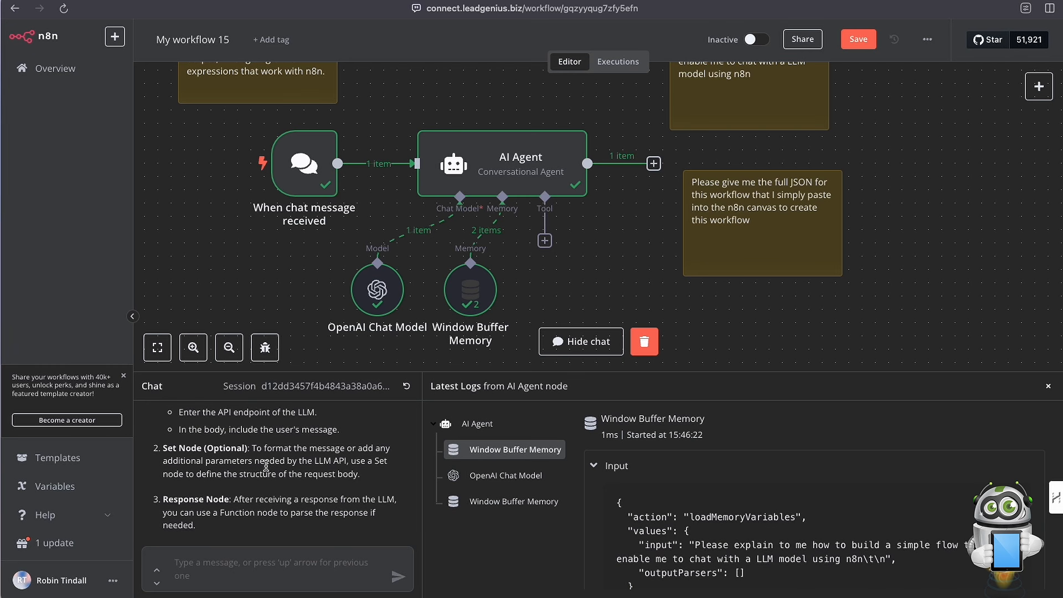
pyautogui.scroll(-1, 266, 467)
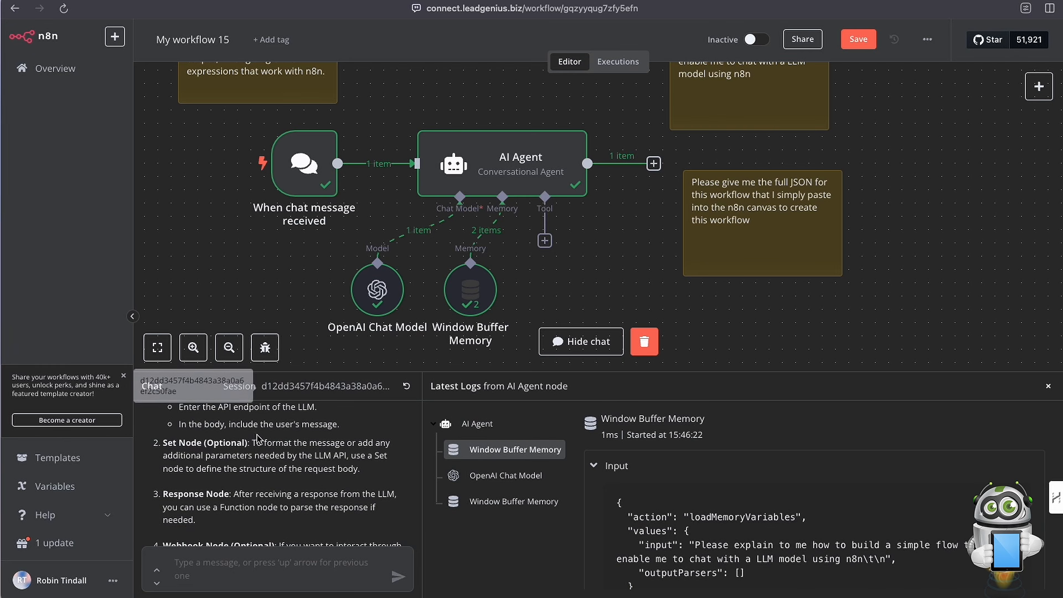
pyautogui.scroll(-2, 259, 439)
pyautogui.scroll(-2, 277, 453)
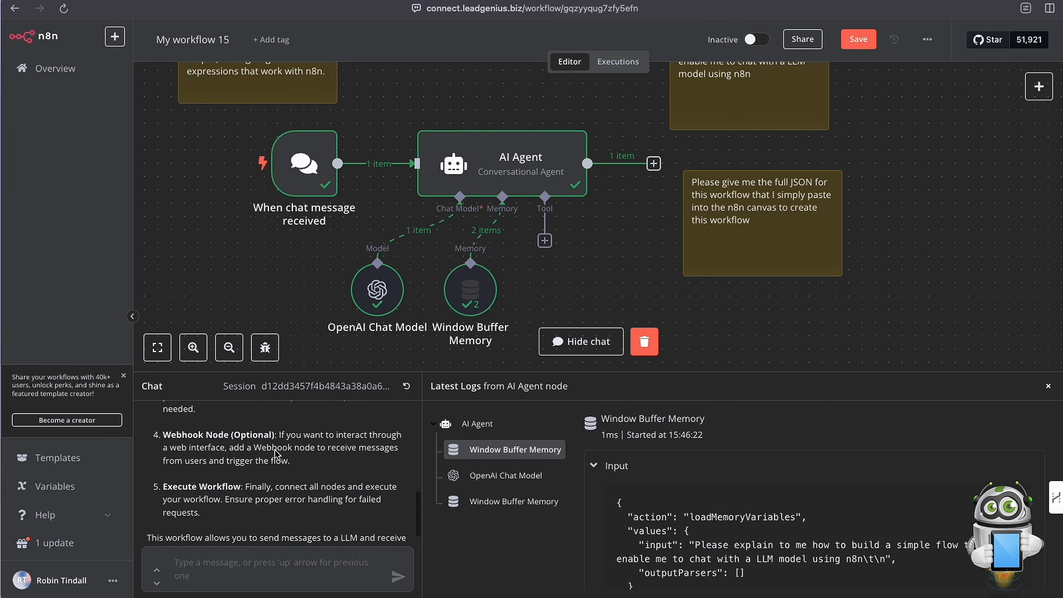
pyautogui.scroll(-1, 238, 470)
pyautogui.scroll(3, 237, 468)
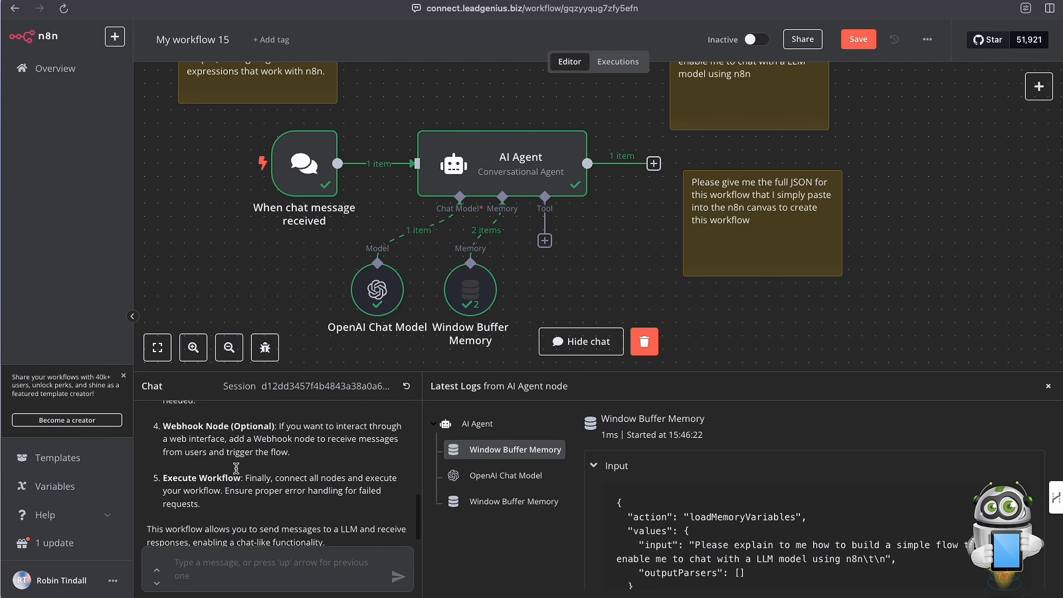
pyautogui.scroll(-3, 236, 468)
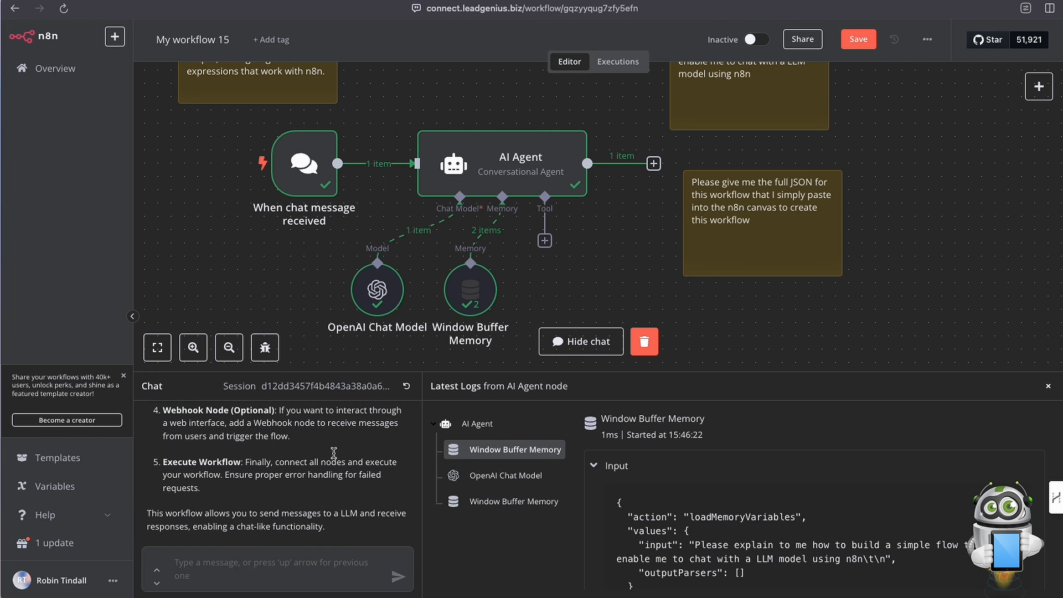
pyautogui.scroll(10, 282, 471)
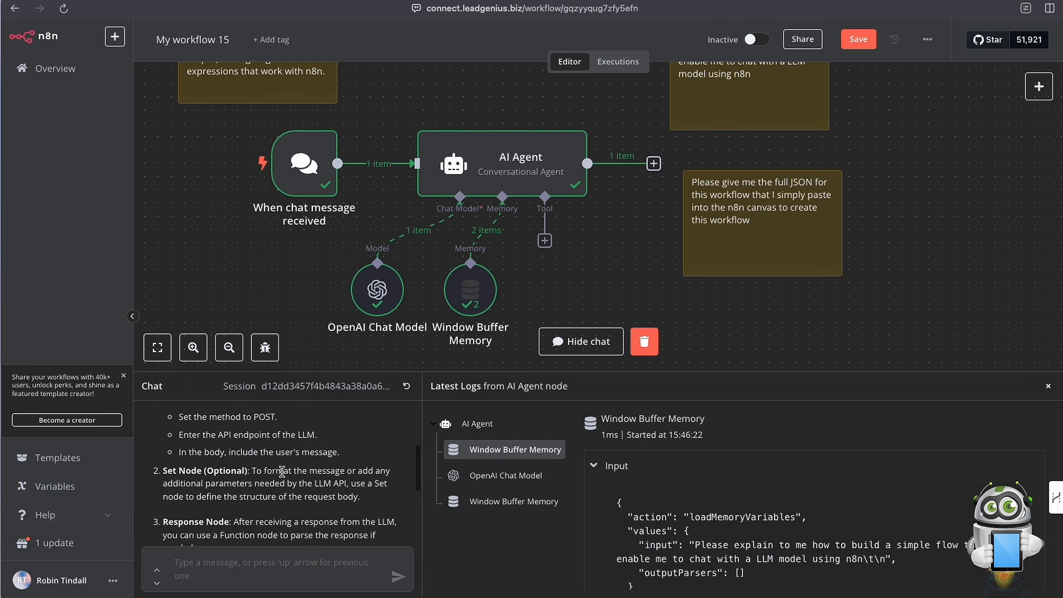
pyautogui.scroll(-5, 240, 463)
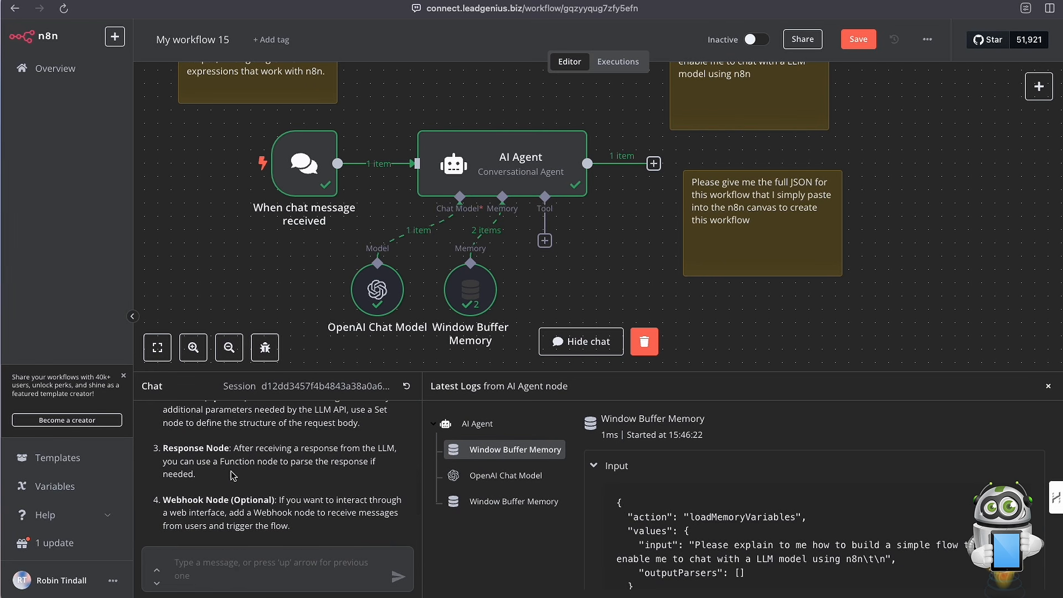
pyautogui.scroll(-3, 271, 490)
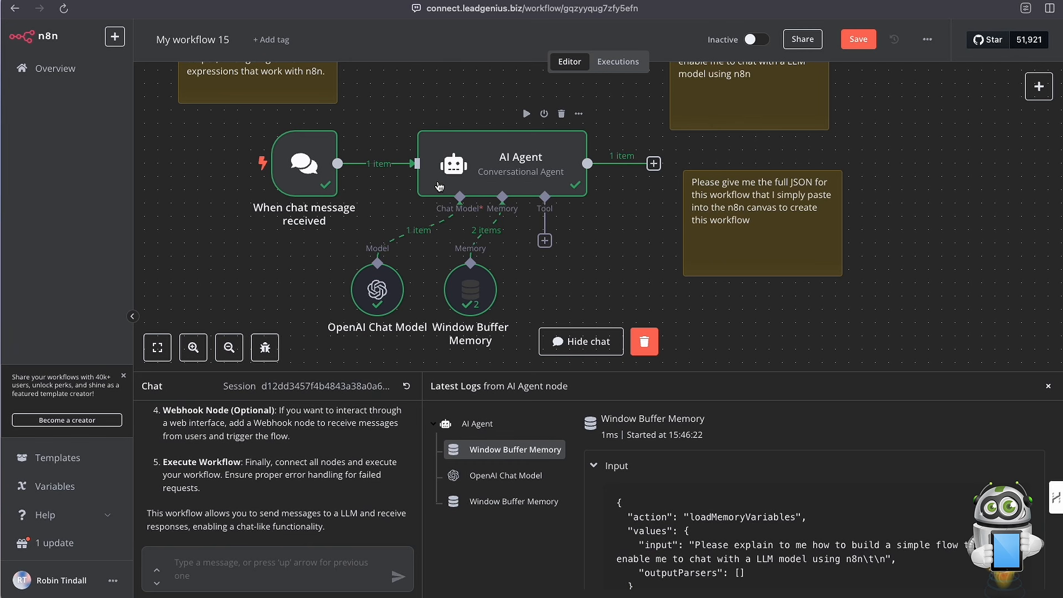
pyautogui.scroll(-1, 489, 151)
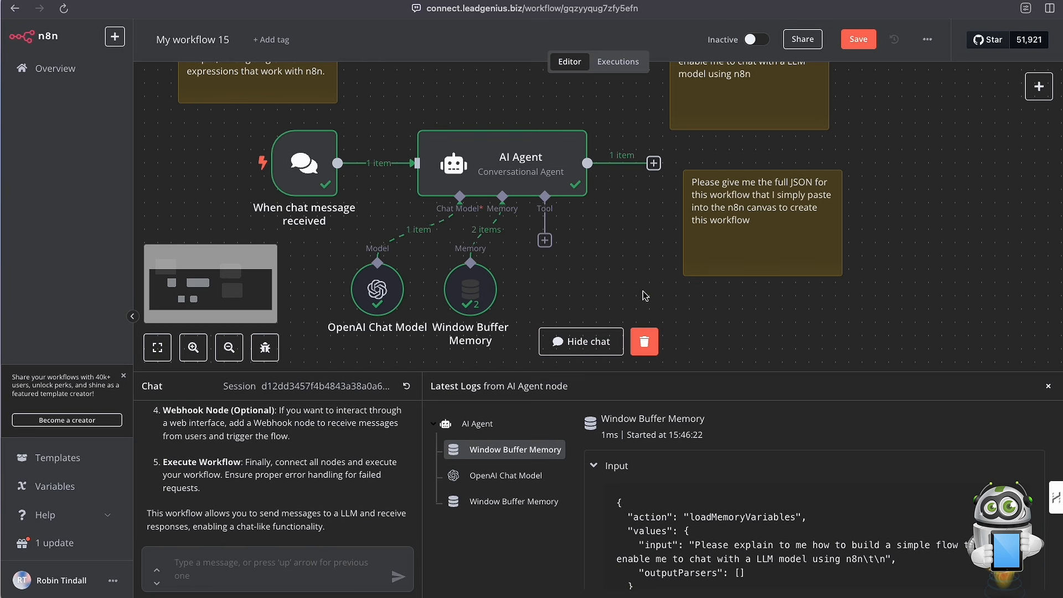
# Copy the text of the sticky note requesting the full workflow JSON and send it as a chat message.
pyautogui.doubleClick(752, 209)
pyautogui.click(710, 190)
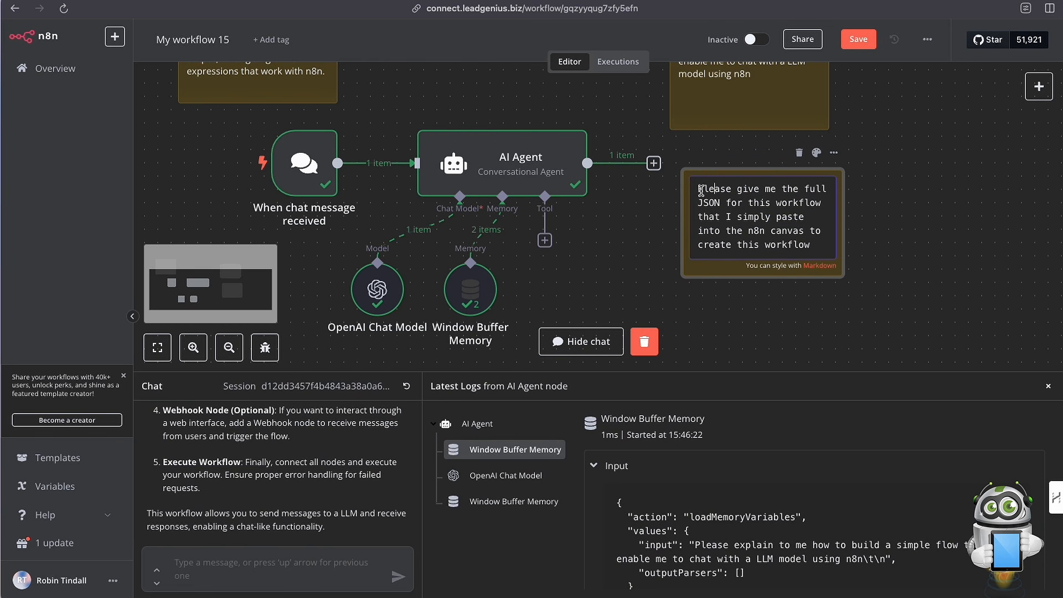
pyautogui.moveTo(700, 190); pyautogui.dragTo(816, 251)
pyautogui.hotkey('ctrl', 'c')
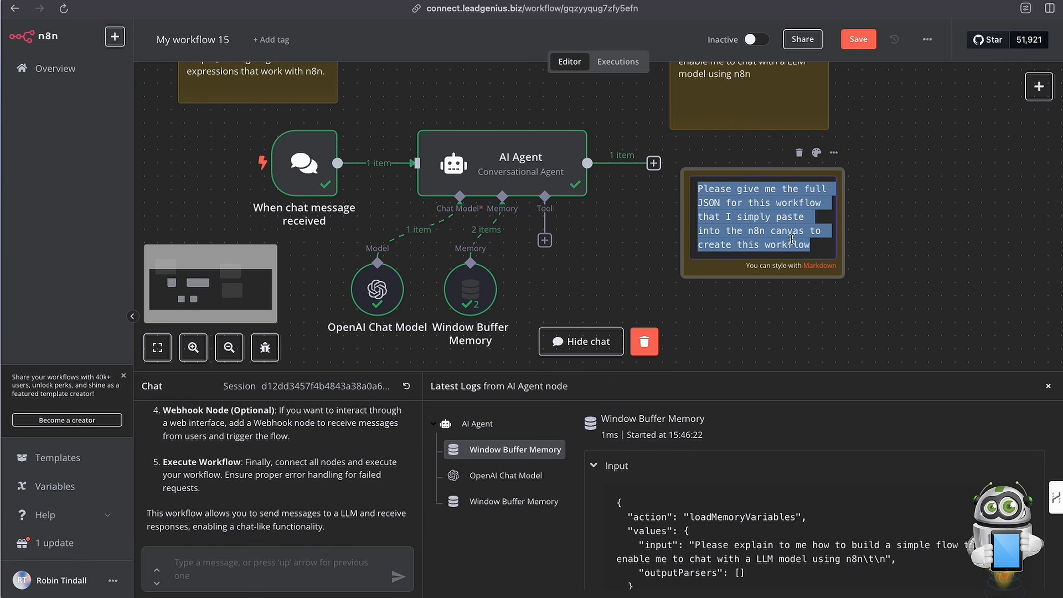
pyautogui.click(216, 568)
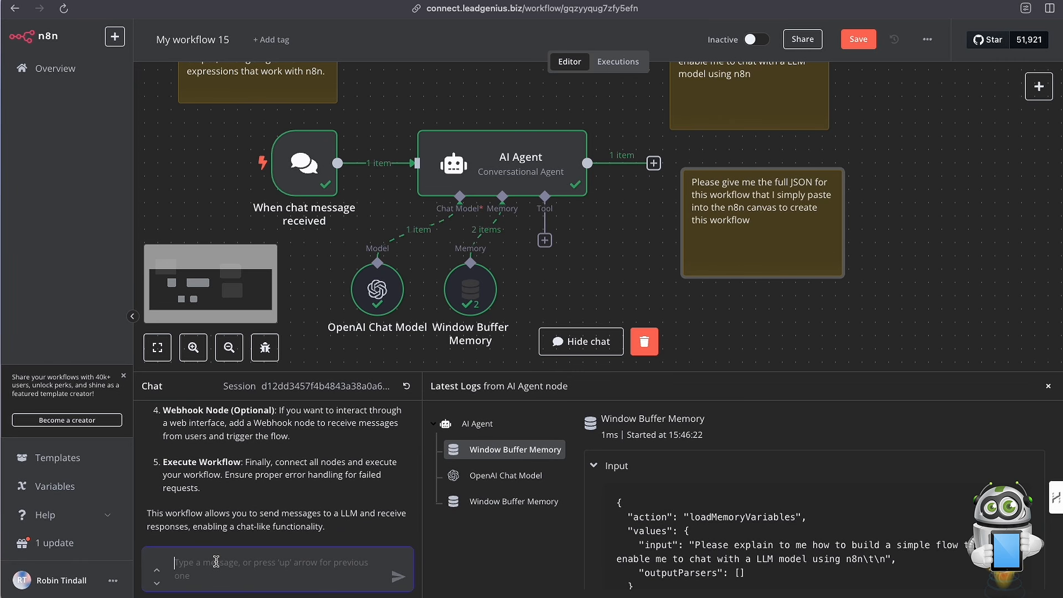
pyautogui.hotkey('ctrl', 'v')
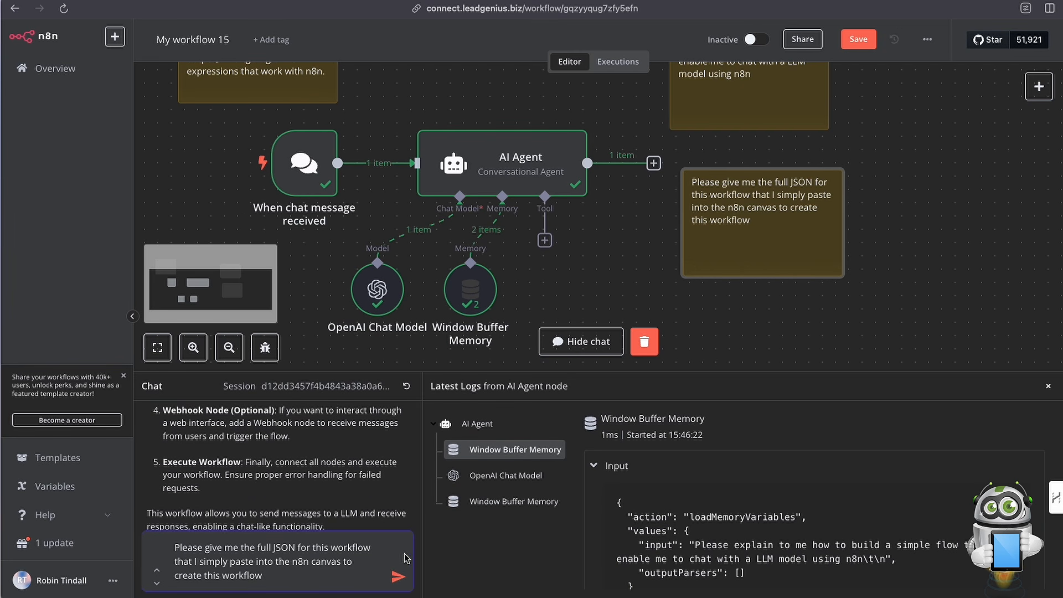
pyautogui.click(398, 577)
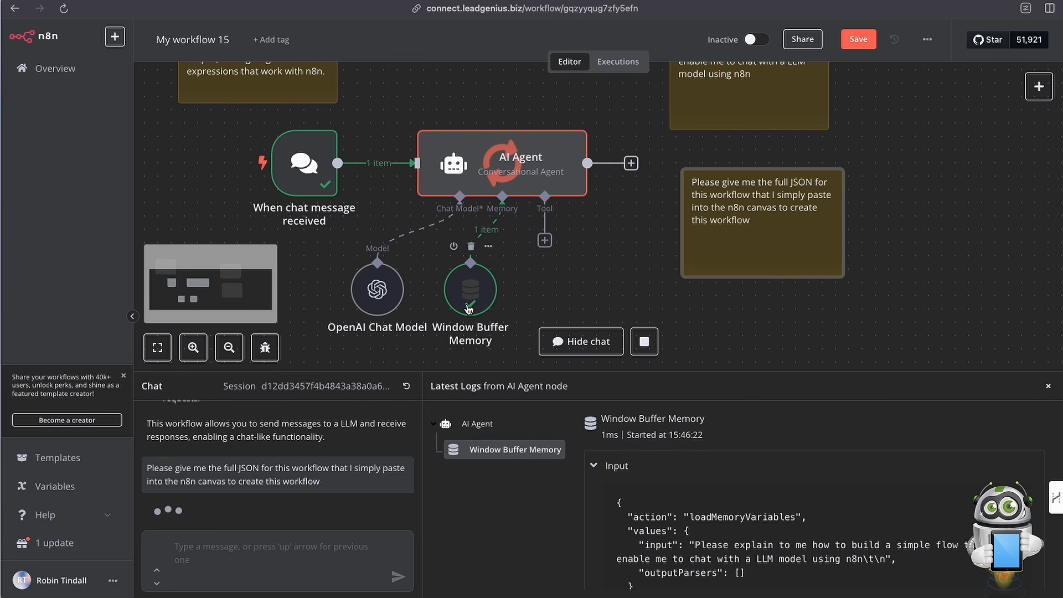
# Examine the workflow JSON in the agent's chat reply.
pyautogui.scroll(1, 305, 439)
pyautogui.scroll(5, 233, 432)
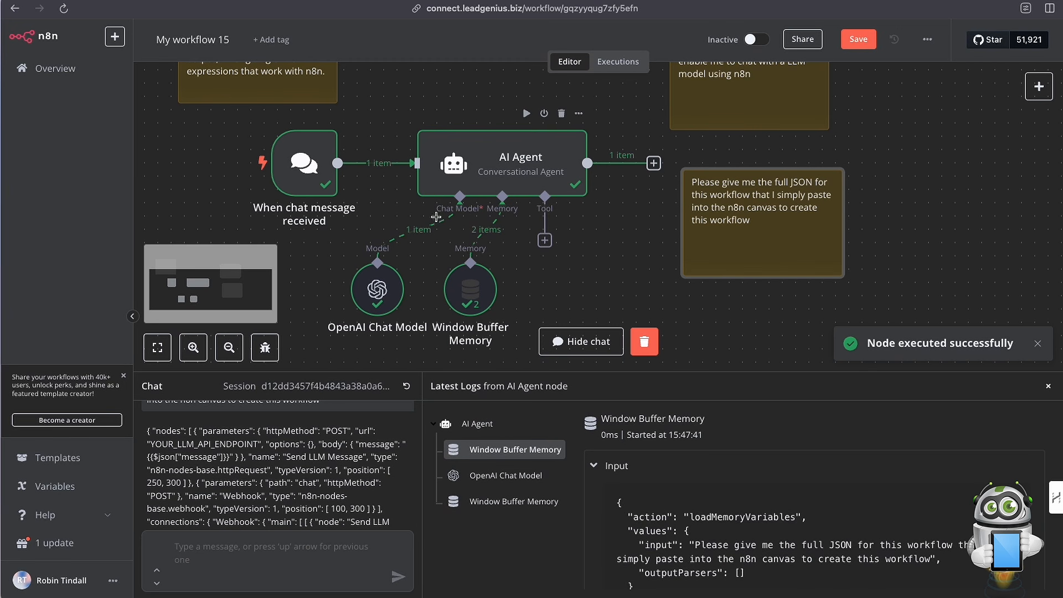
pyautogui.scroll(2, 247, 475)
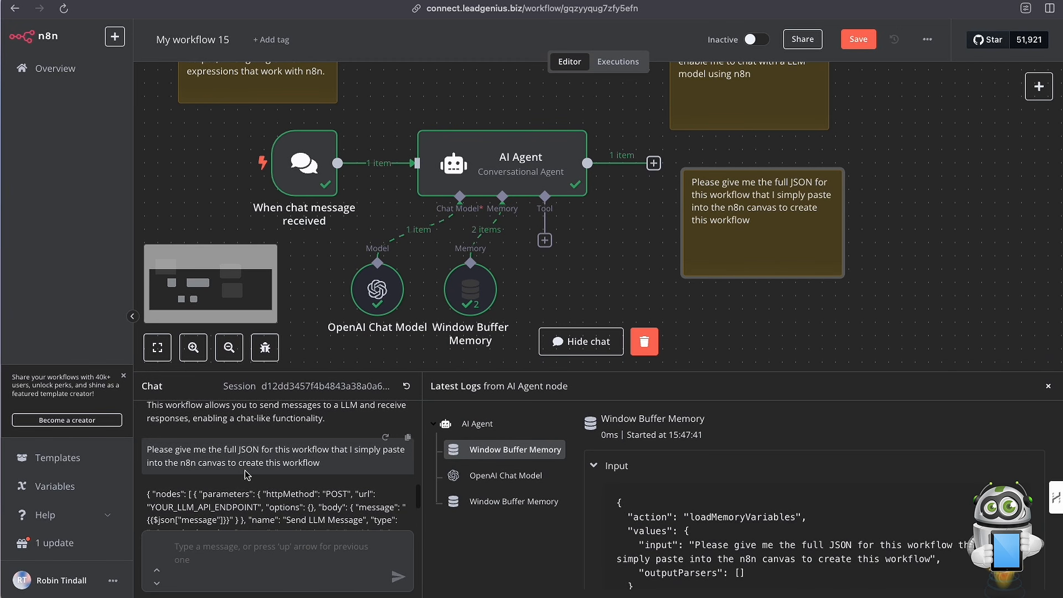
pyautogui.scroll(-2, 247, 475)
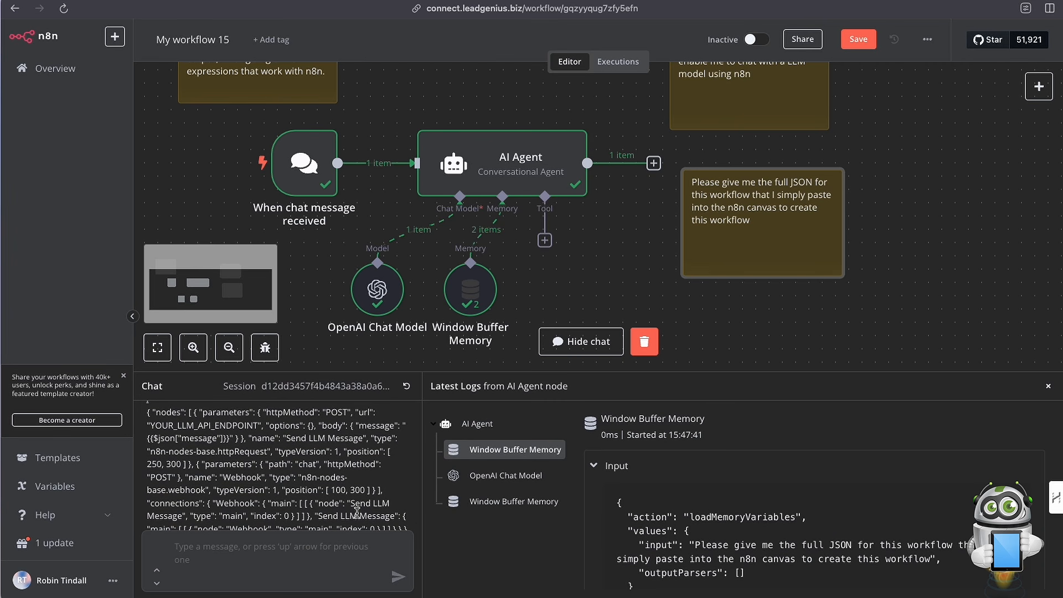
pyautogui.scroll(-1, 343, 510)
pyautogui.scroll(5, 272, 476)
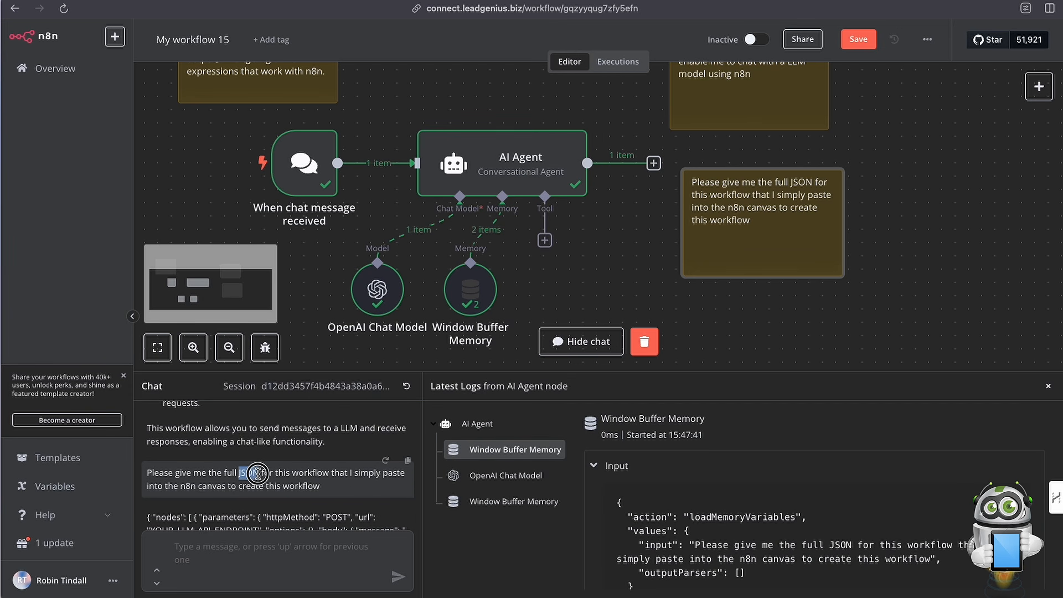
pyautogui.scroll(-3, 289, 476)
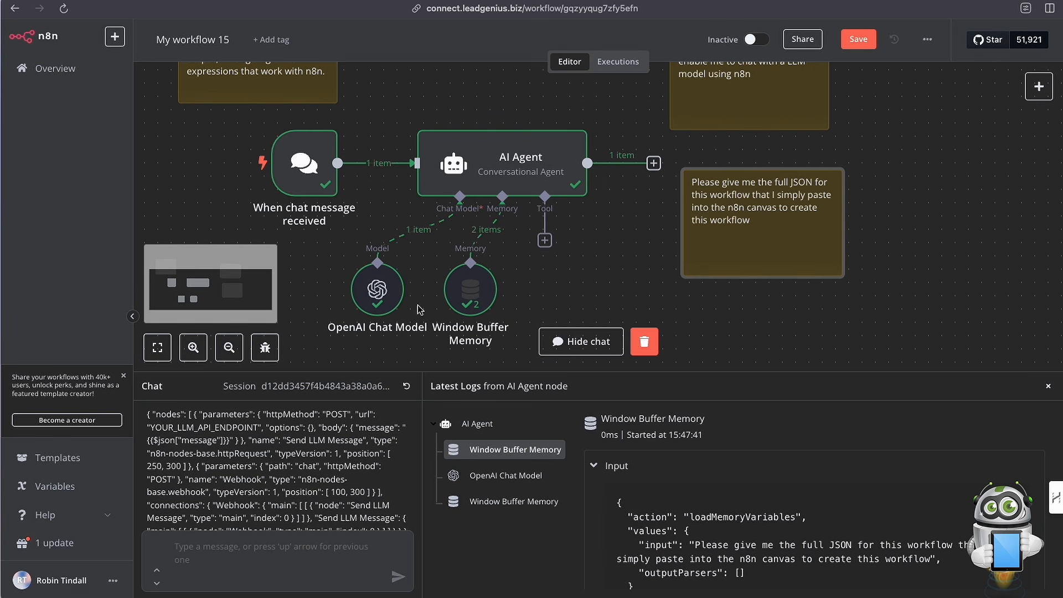
# Close the chat and select the AI Agent node's entire generated workflow JSON in the table view of its output.
pyautogui.click(1050, 388)
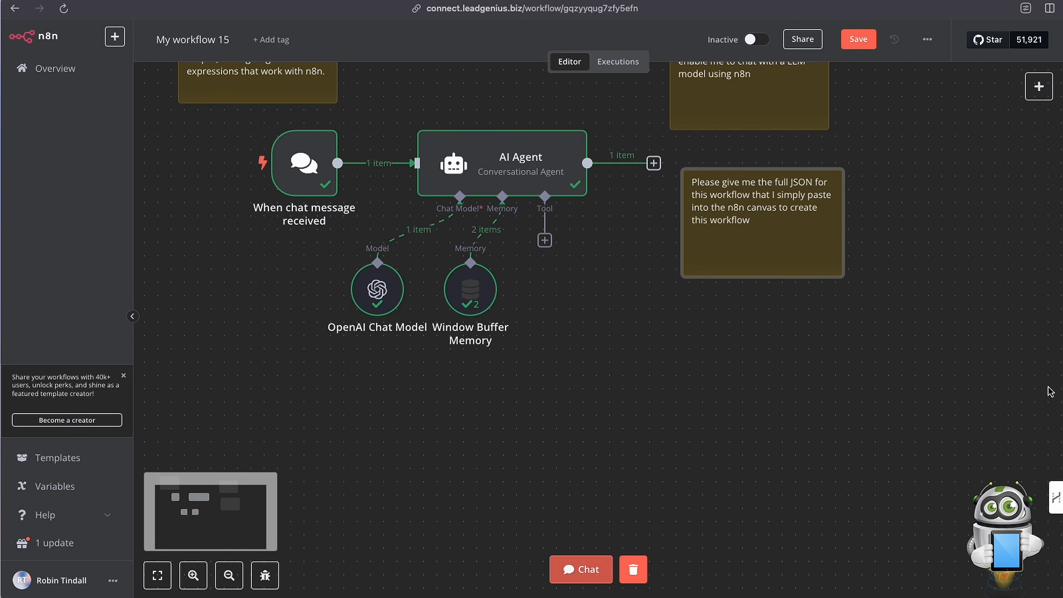
pyautogui.doubleClick(501, 165)
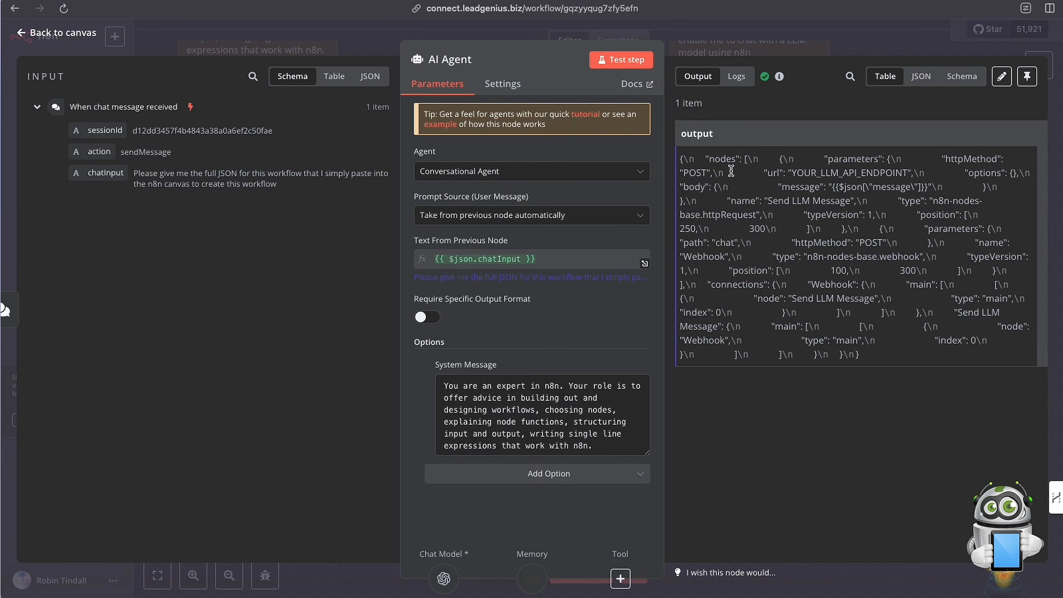
pyautogui.click(921, 78)
pyautogui.click(949, 81)
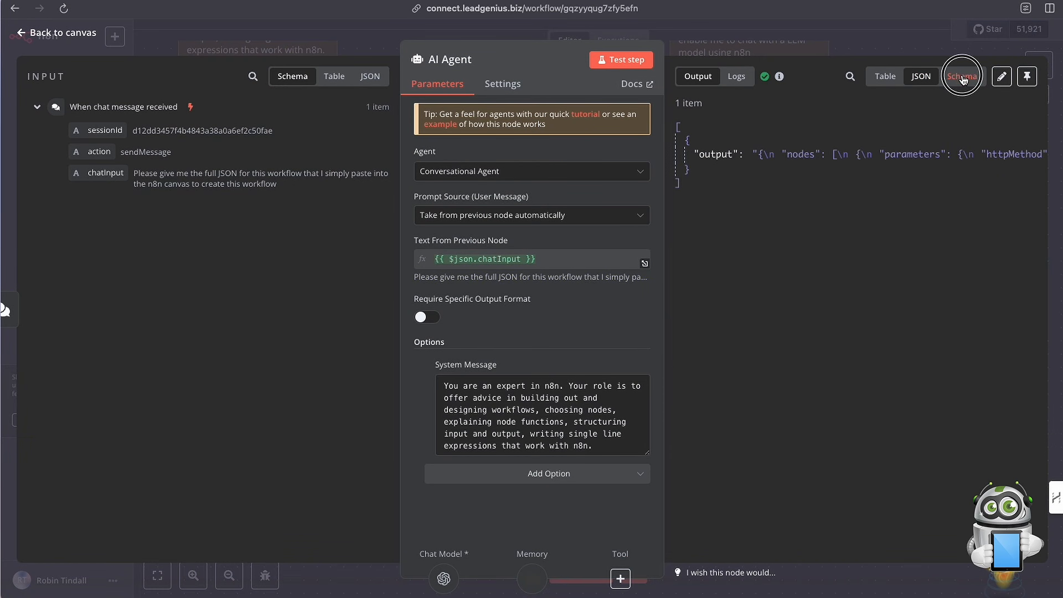
pyautogui.click(886, 77)
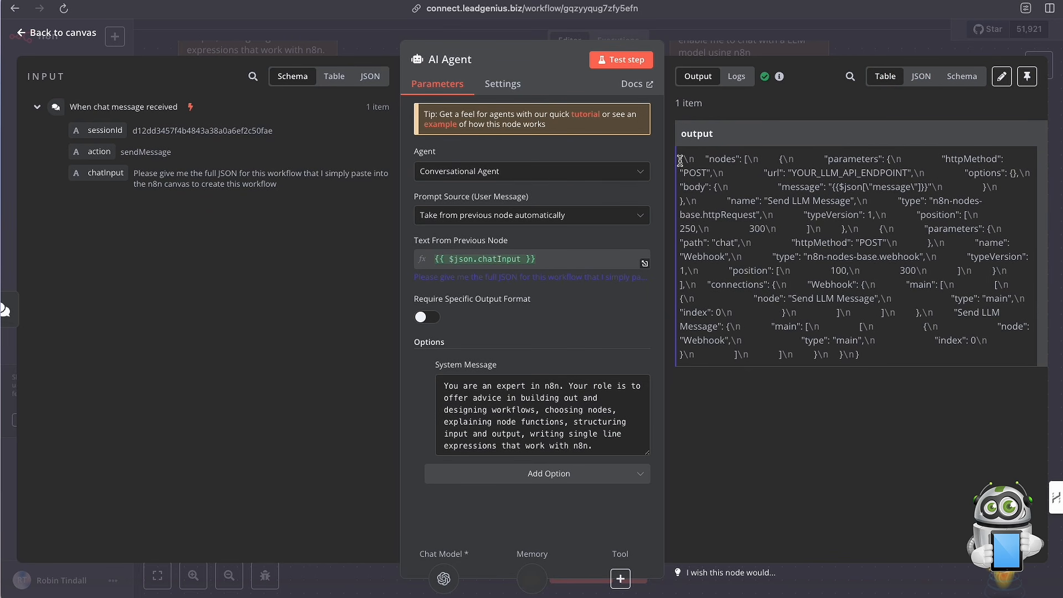
pyautogui.moveTo(680, 160); pyautogui.dragTo(883, 362)
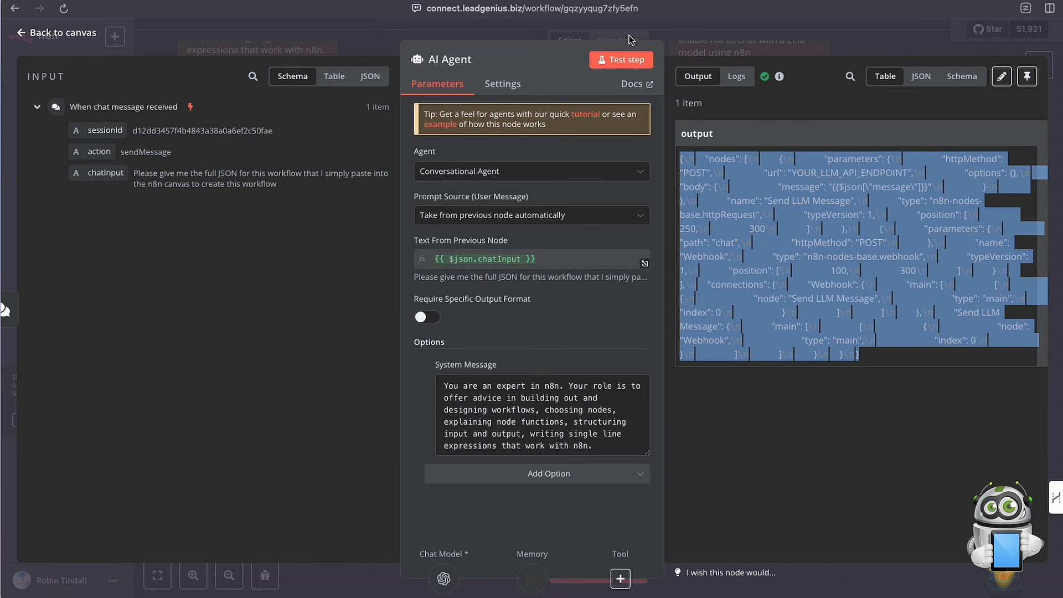
# Return to the canvas and deselect the AI Agent node.
pyautogui.click(375, 41)
pyautogui.scroll(5, 479, 288)
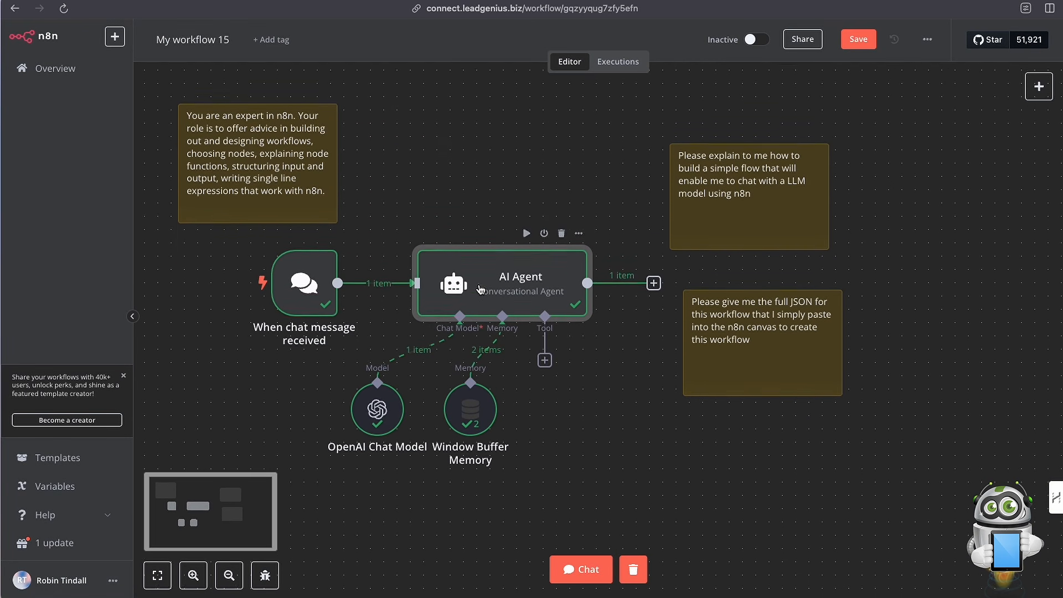
pyautogui.scroll(2, 480, 288)
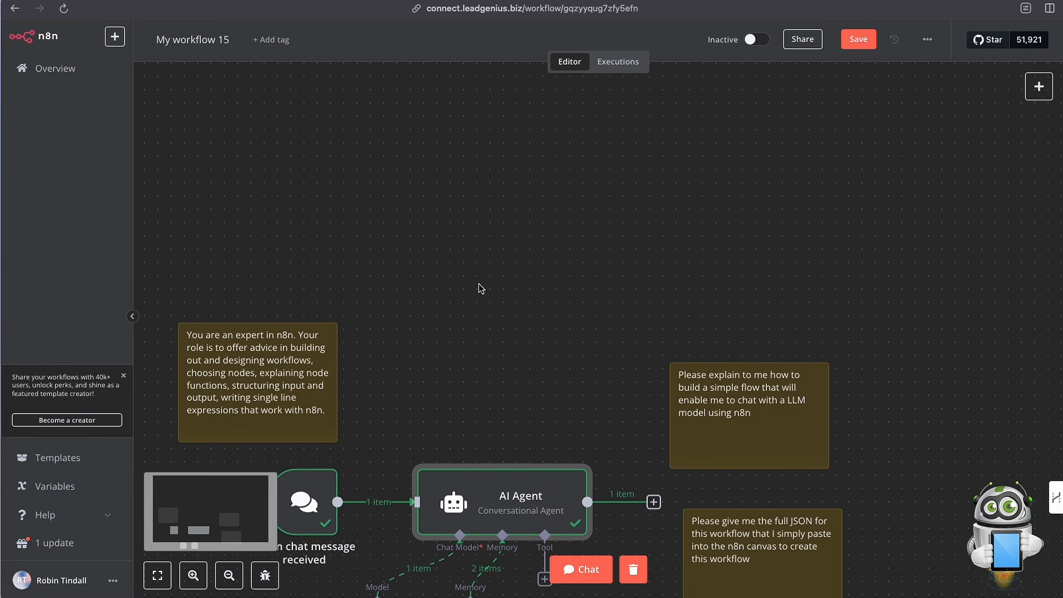
pyautogui.click(366, 153)
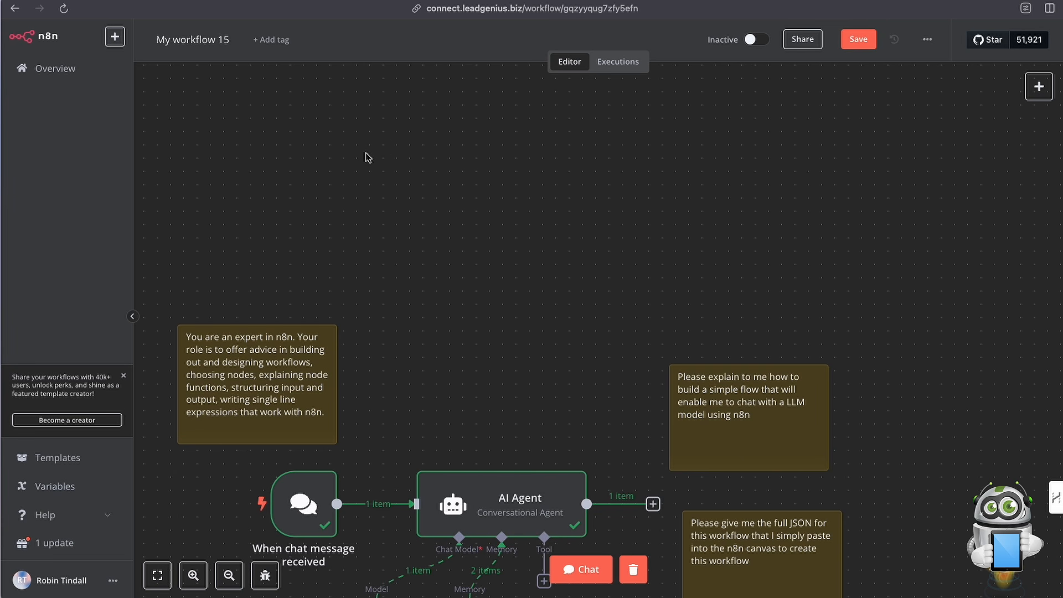
pyautogui.scroll(-5, 427, 191)
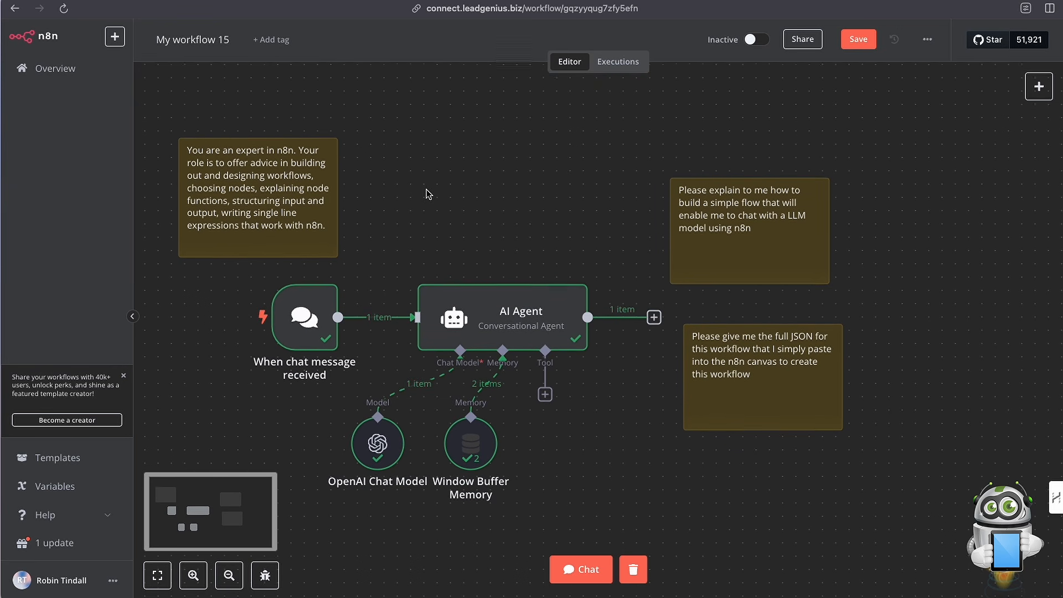
pyautogui.scroll(-1, 427, 194)
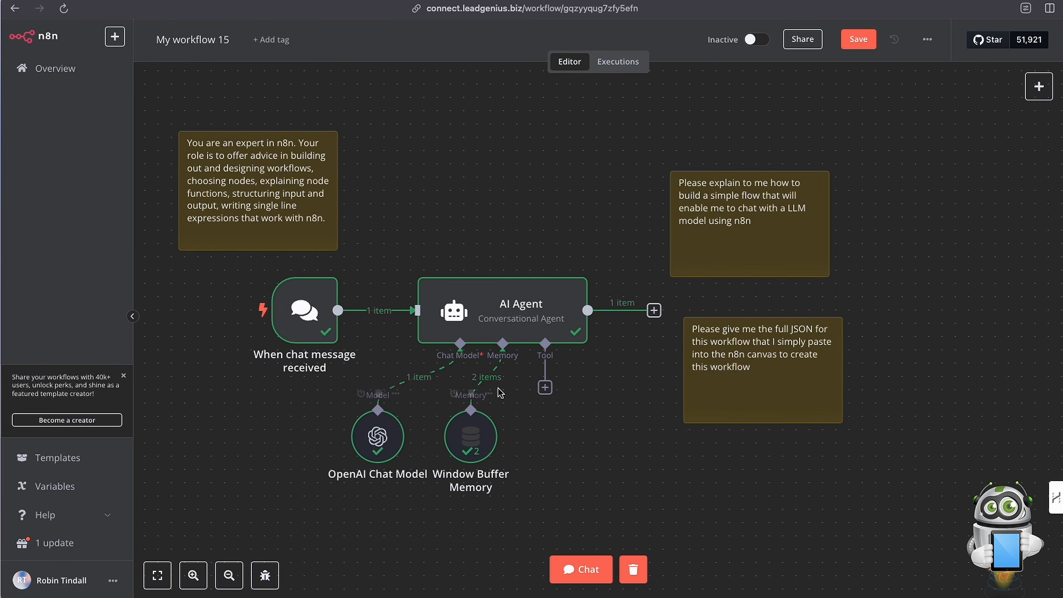
# Inspect the output data of the chat trigger node and return to the canvas.
pyautogui.scroll(-2, 460, 373)
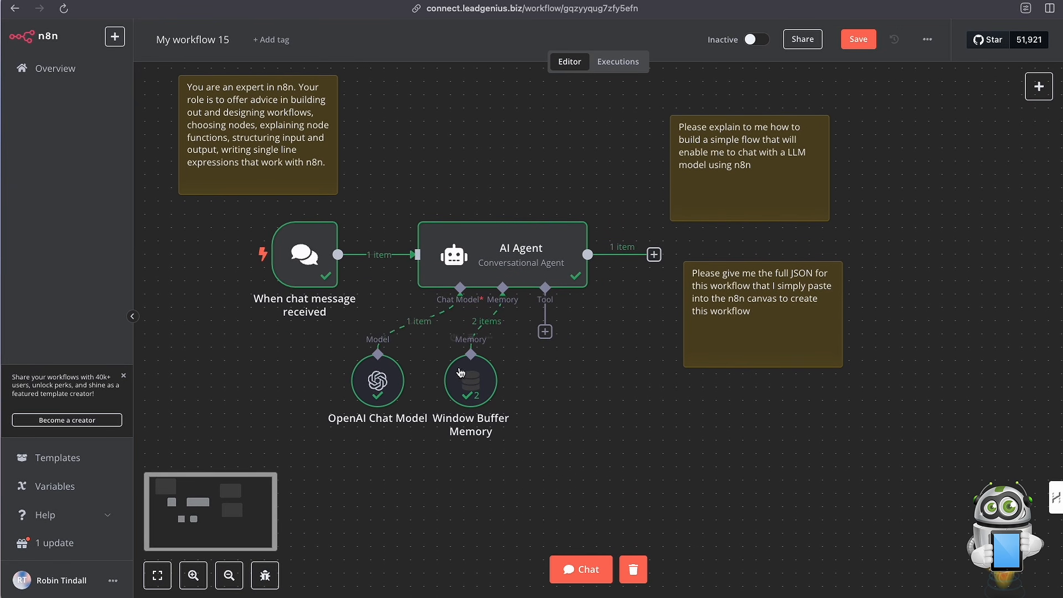
pyautogui.click(320, 271)
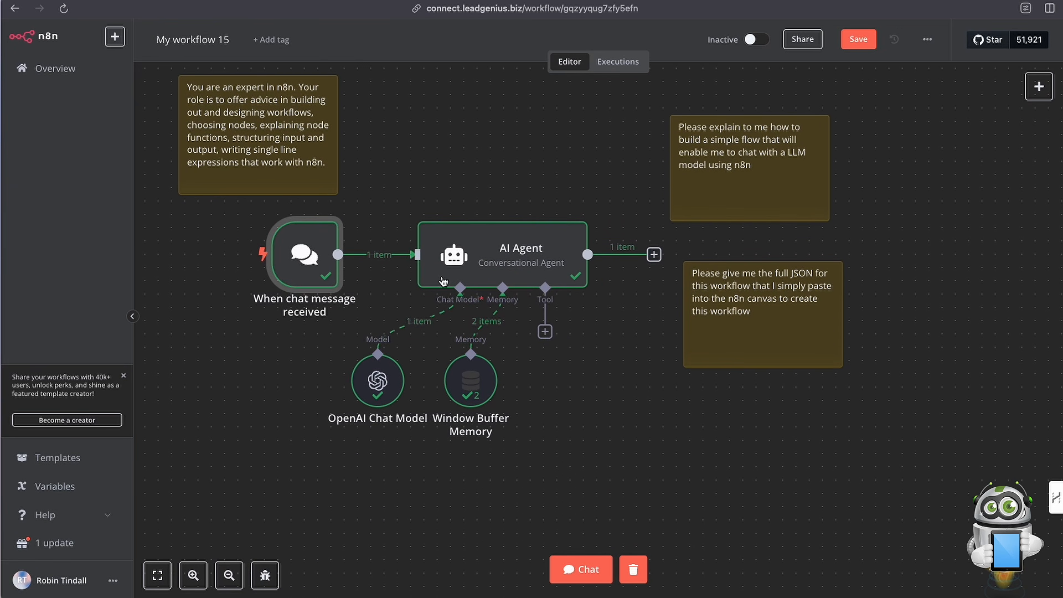
pyautogui.doubleClick(302, 269)
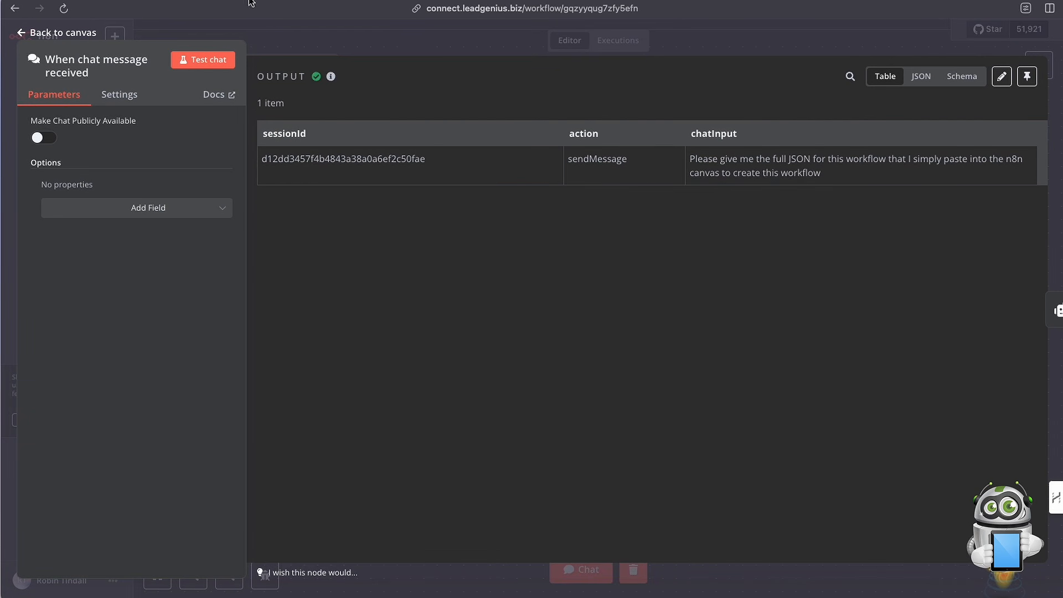
pyautogui.click(172, 23)
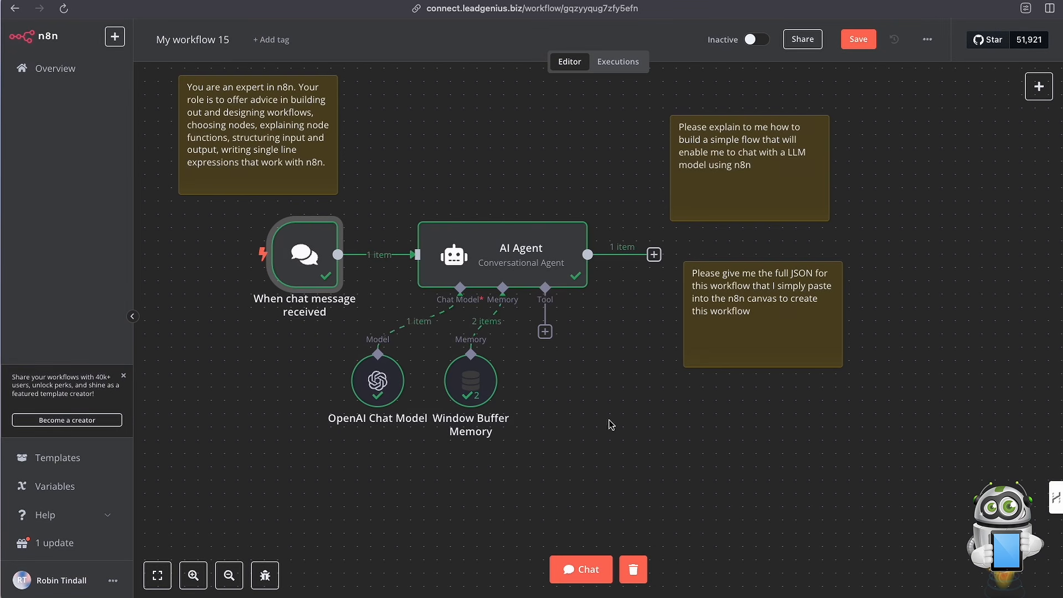
# Reopen the chat and send the message "That did not work, please try again".
pyautogui.click(609, 574)
pyautogui.scroll(-1, 363, 497)
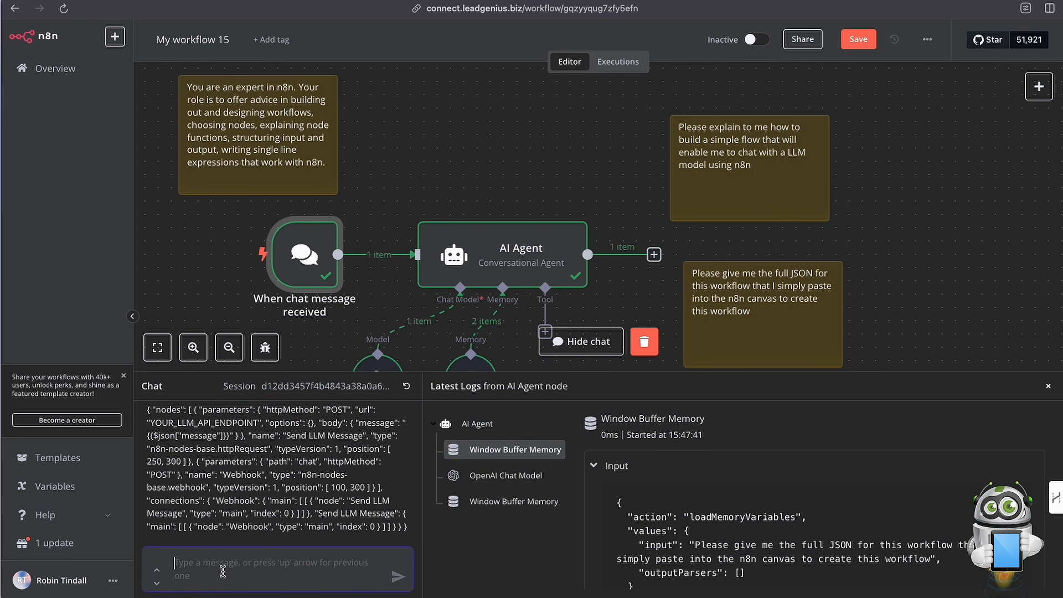
pyautogui.write('Th')
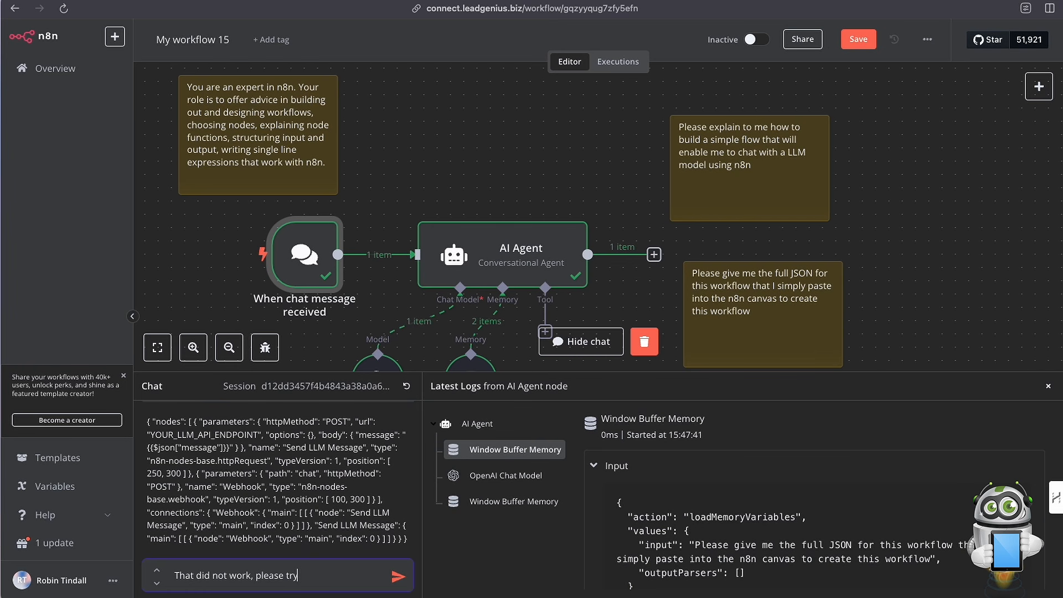
pyautogui.click(399, 579)
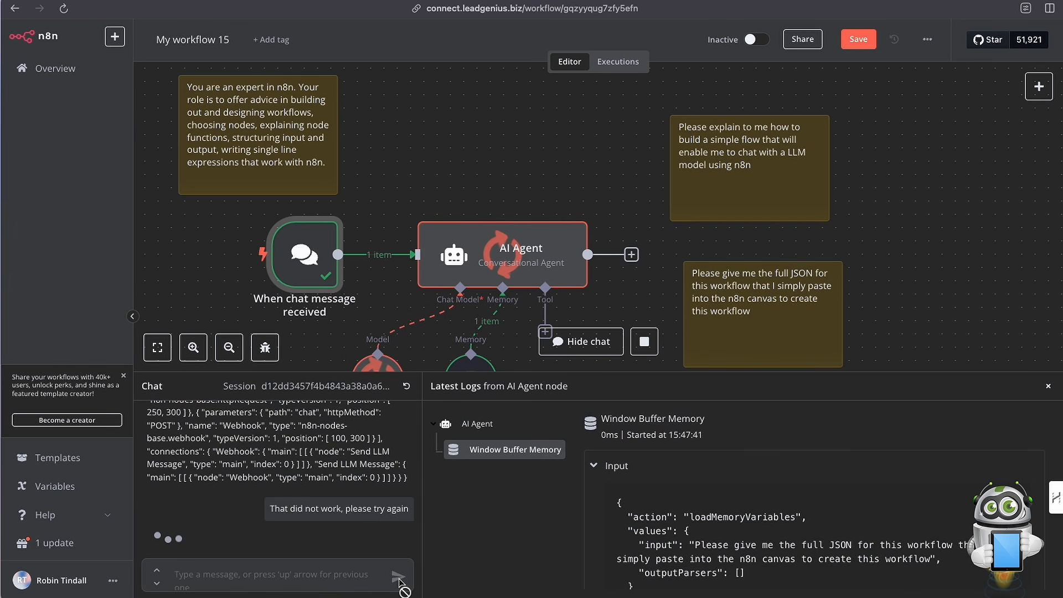
pyautogui.moveTo(497, 315)
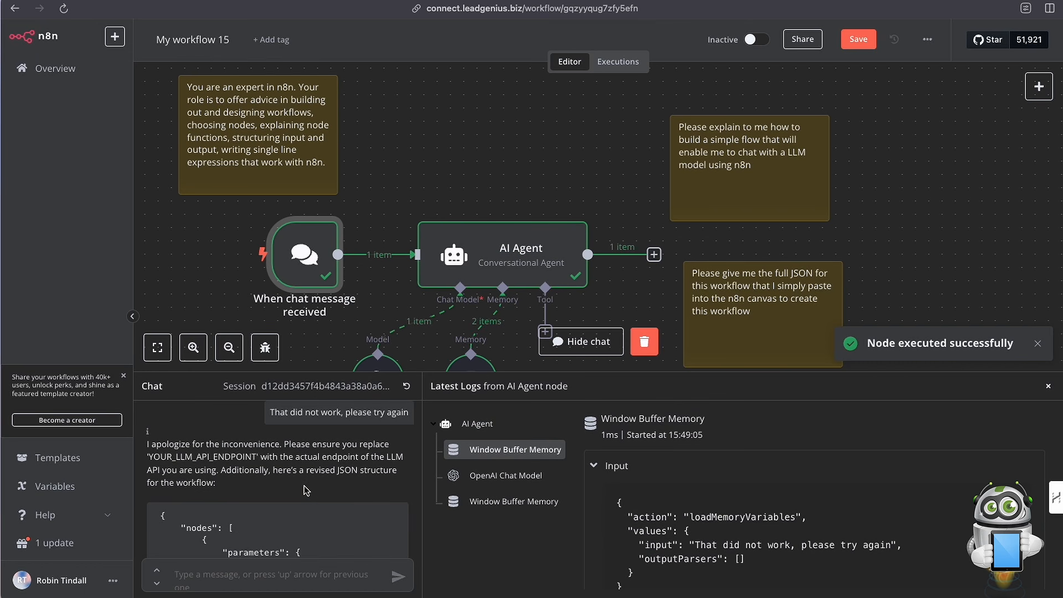
# Examine the revised workflow JSON in the chat reply and in the JSON and schema views of the AI Agent node's output.
pyautogui.scroll(-5, 306, 491)
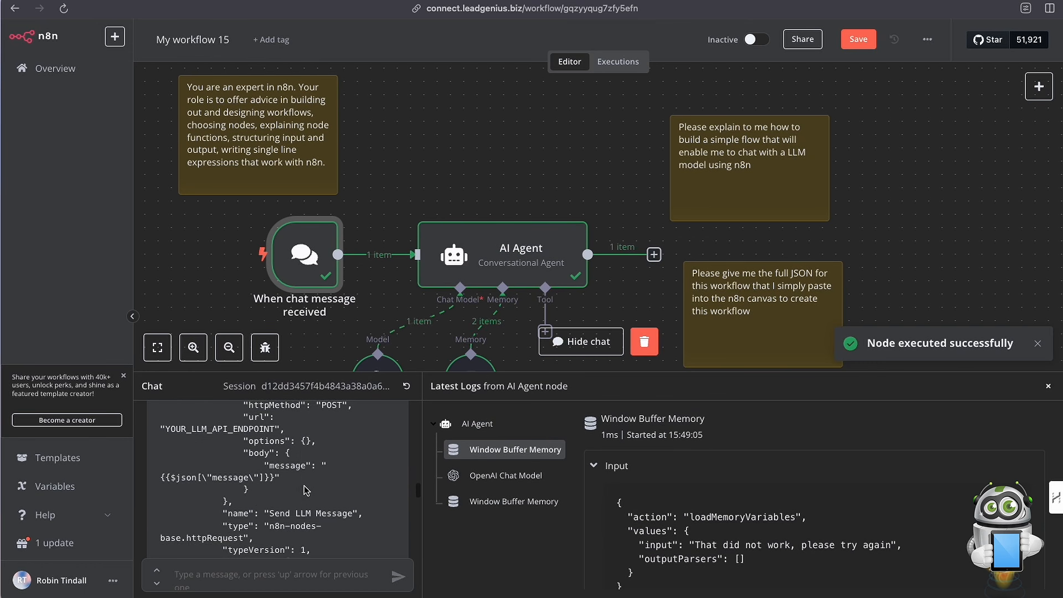
pyautogui.scroll(3, 307, 491)
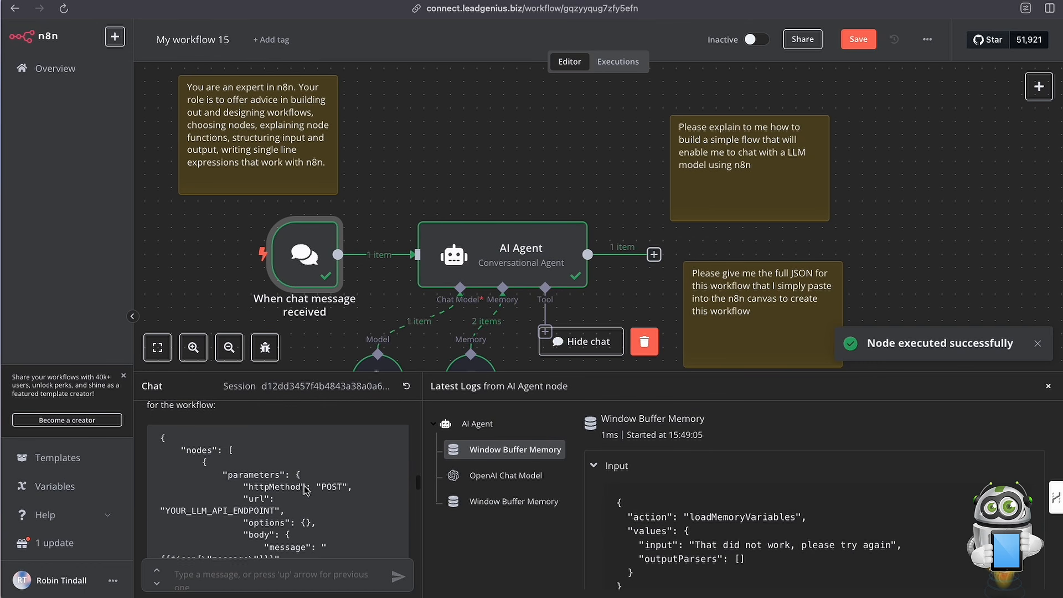
pyautogui.click(520, 269)
pyautogui.doubleClick(519, 264)
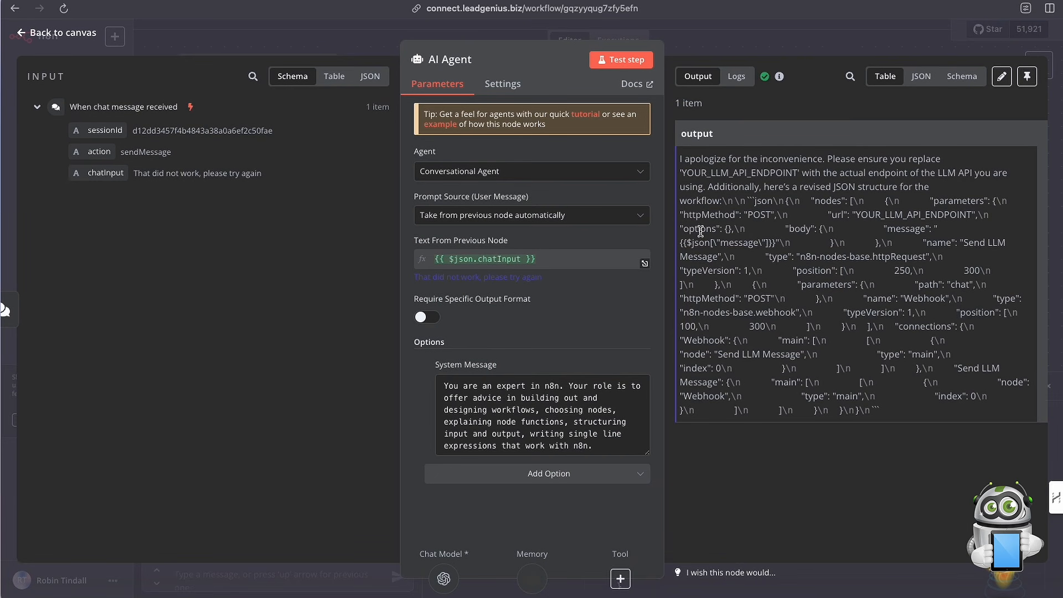
pyautogui.click(922, 78)
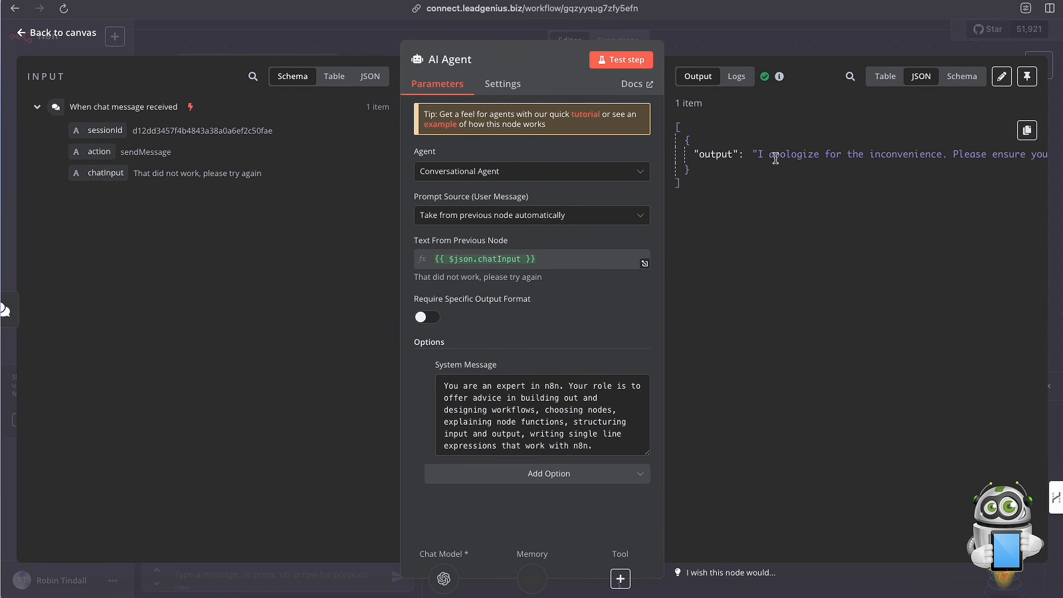
pyautogui.hscroll(5, 803, 162)
pyautogui.hscroll(10, 803, 161)
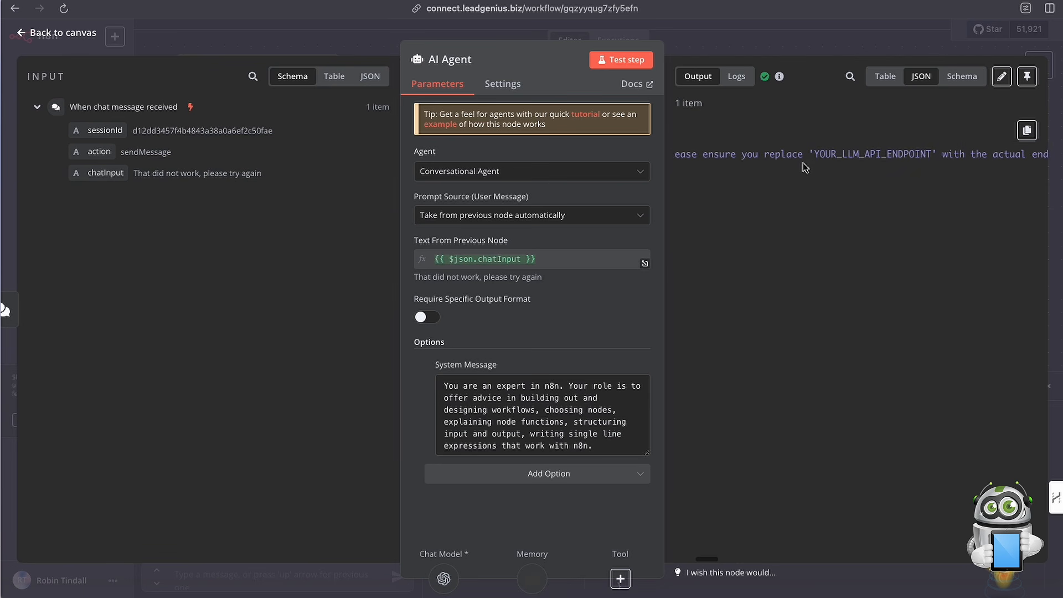
pyautogui.click(960, 77)
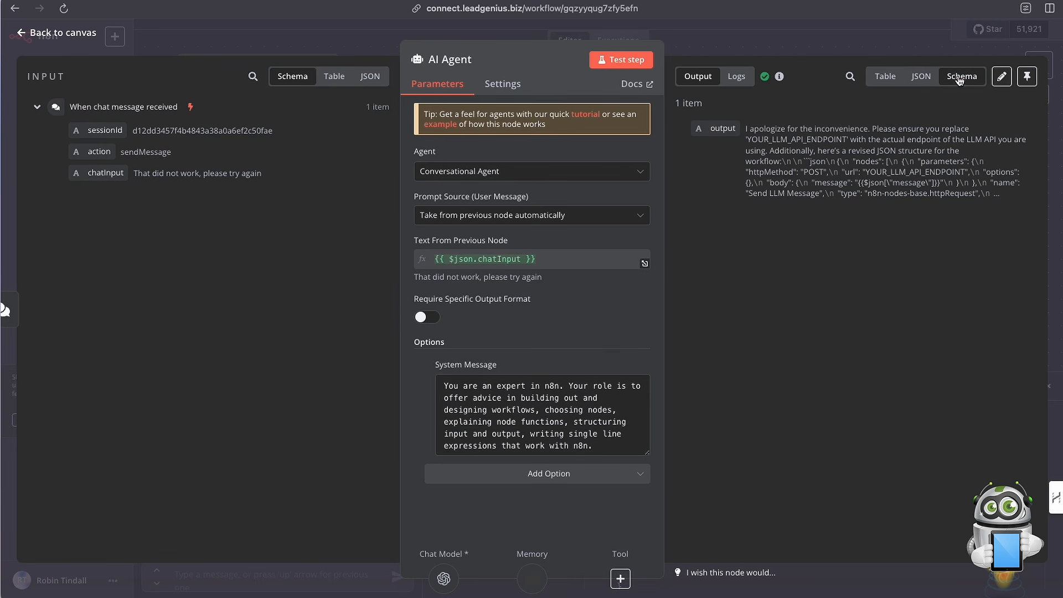
pyautogui.click(815, 38)
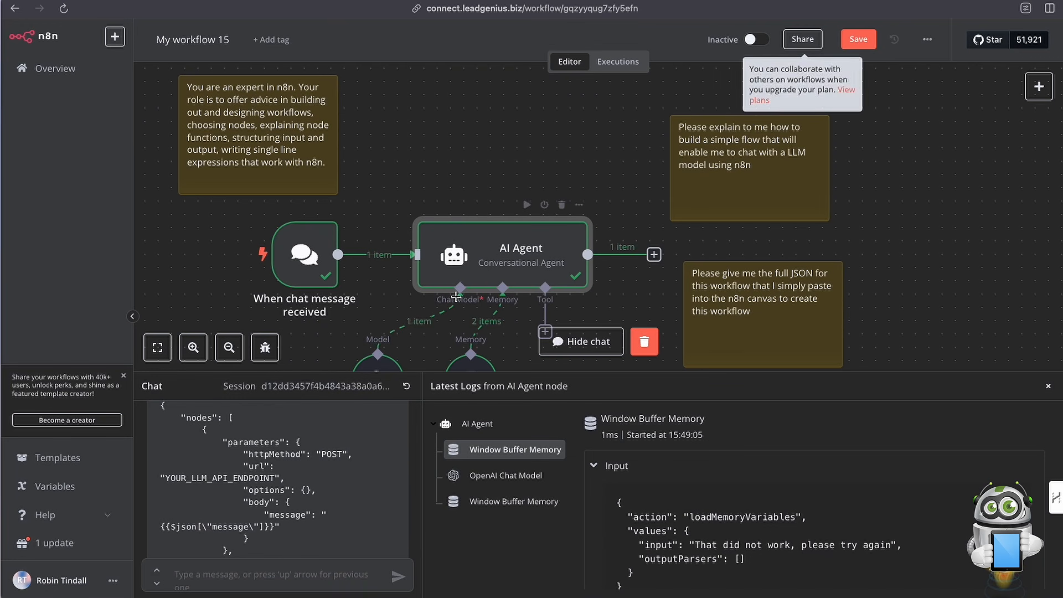
# Copy the complete revised JSON block from the chat reply and paste it onto an empty area of the canvas.
pyautogui.scroll(3, 187, 505)
pyautogui.scroll(-2, 188, 506)
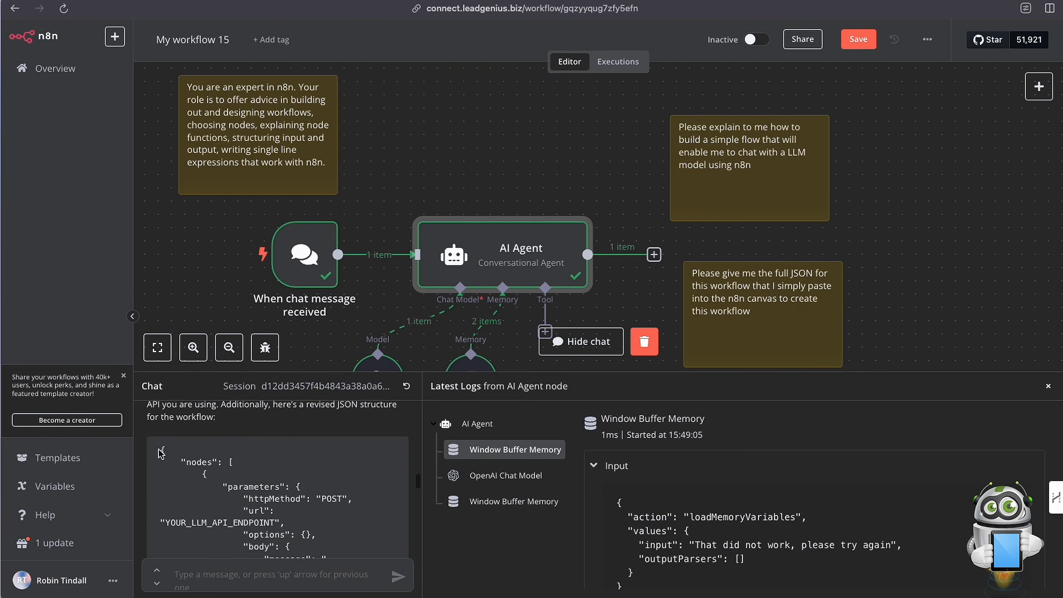
pyautogui.moveTo(161, 450); pyautogui.dragTo(247, 547)
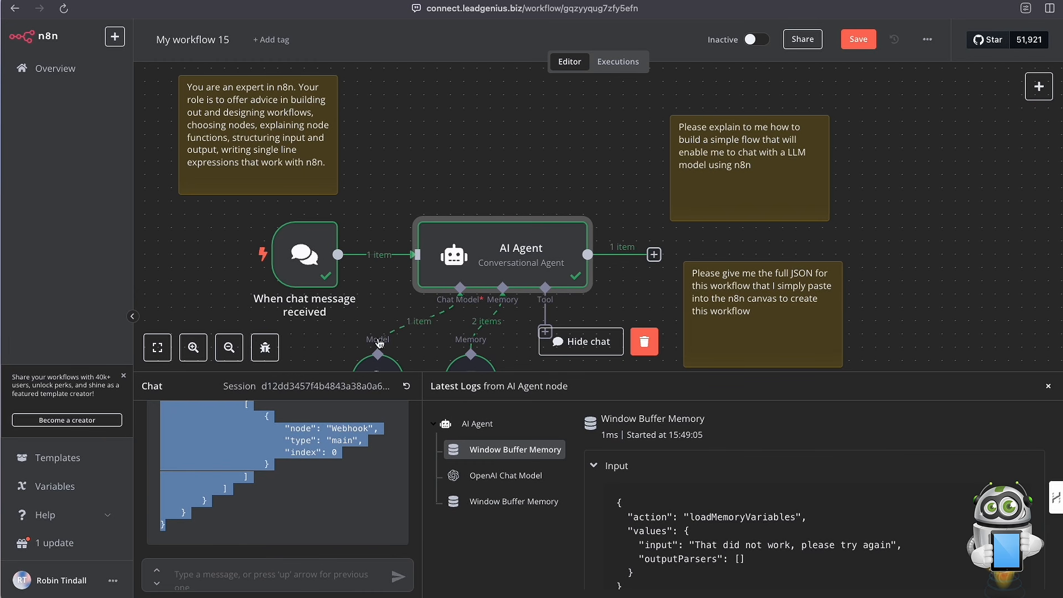
pyautogui.click(501, 121)
pyautogui.scroll(4, 524, 198)
pyautogui.click(458, 152)
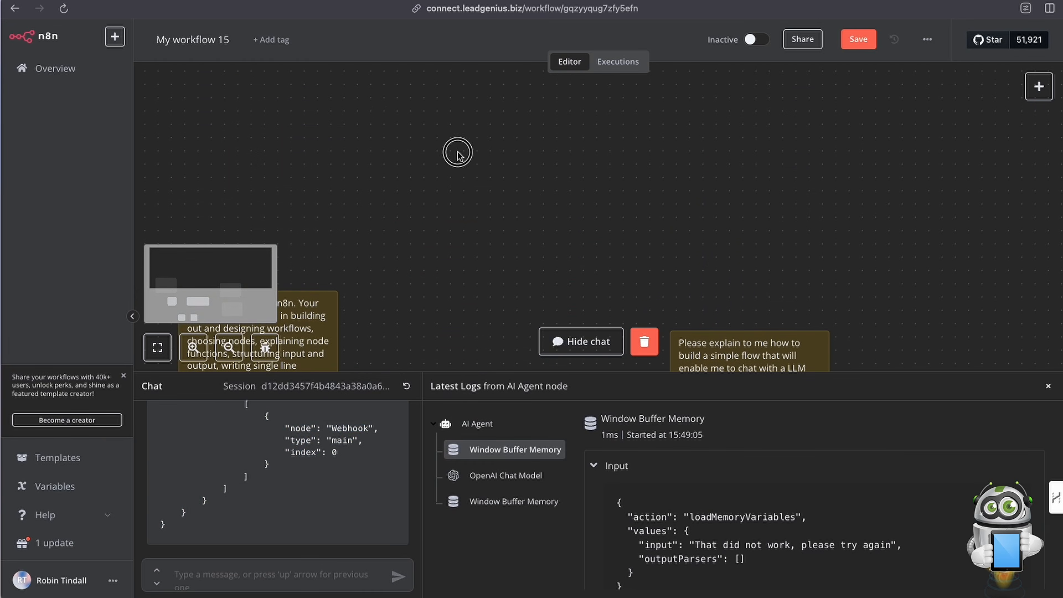
pyautogui.press('super+v')
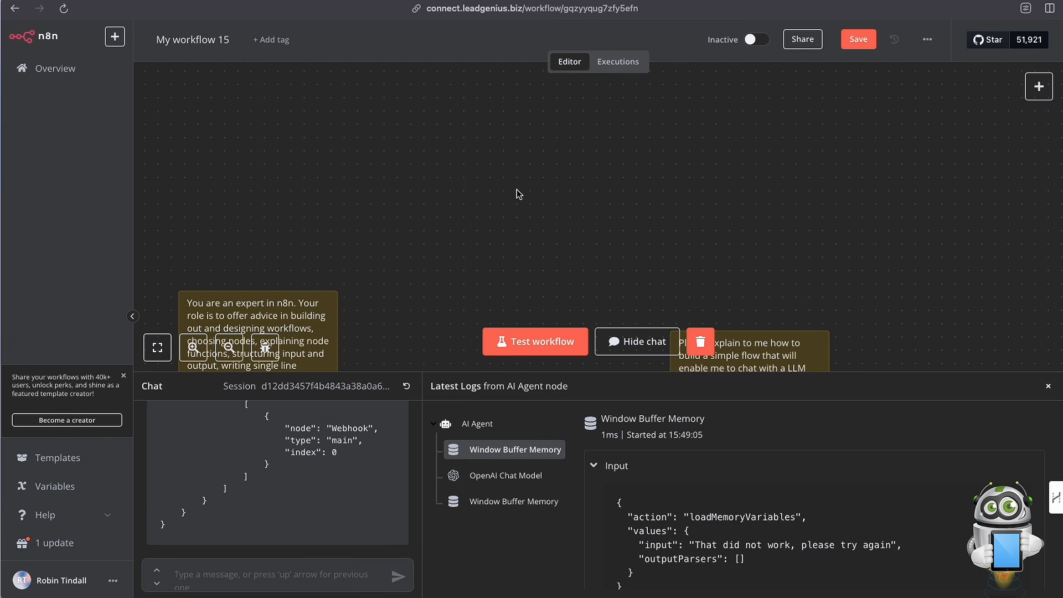
# Move the pasted Webhook and Send LLM Message nodes clear of the chat workflow and delete them both.
pyautogui.scroll(2, 516, 191)
pyautogui.scroll(-3, 518, 194)
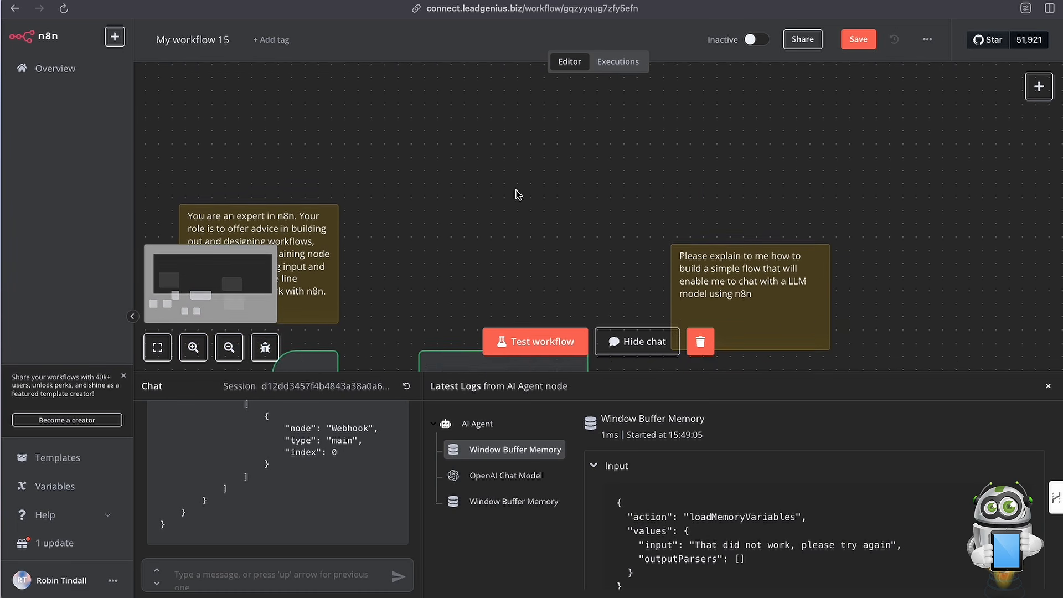
pyautogui.scroll(-4, 518, 193)
pyautogui.hscroll(-4, 499, 189)
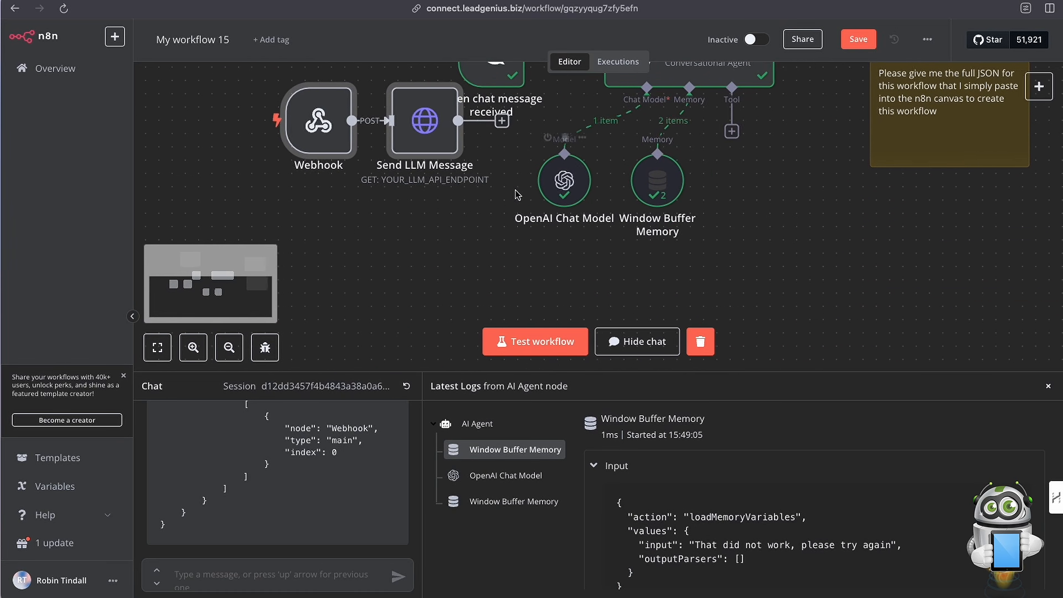
pyautogui.moveTo(380, 134); pyautogui.dragTo(288, 201)
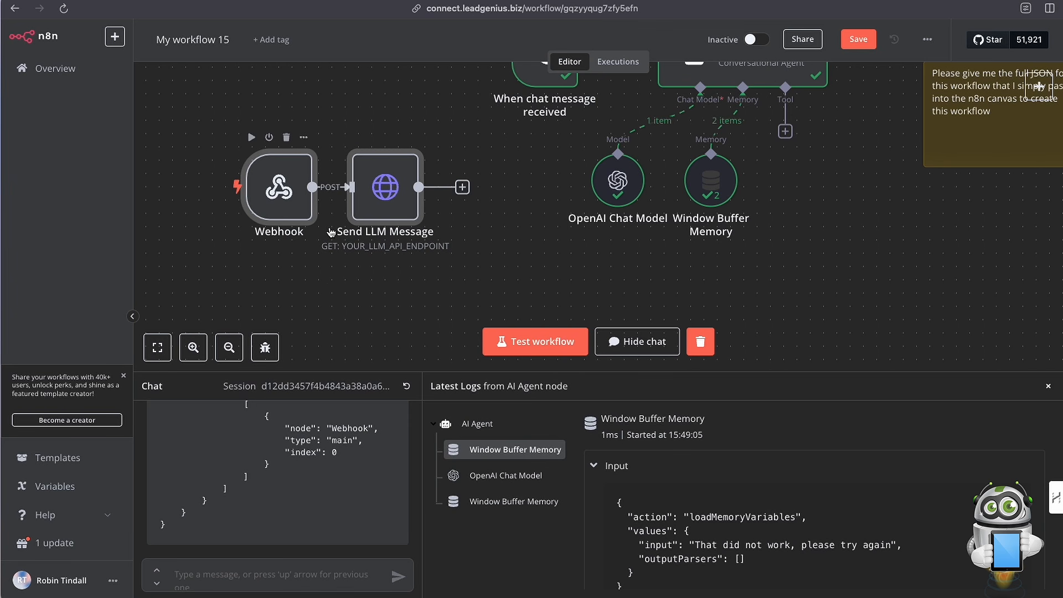
pyautogui.hscroll(-2, 292, 263)
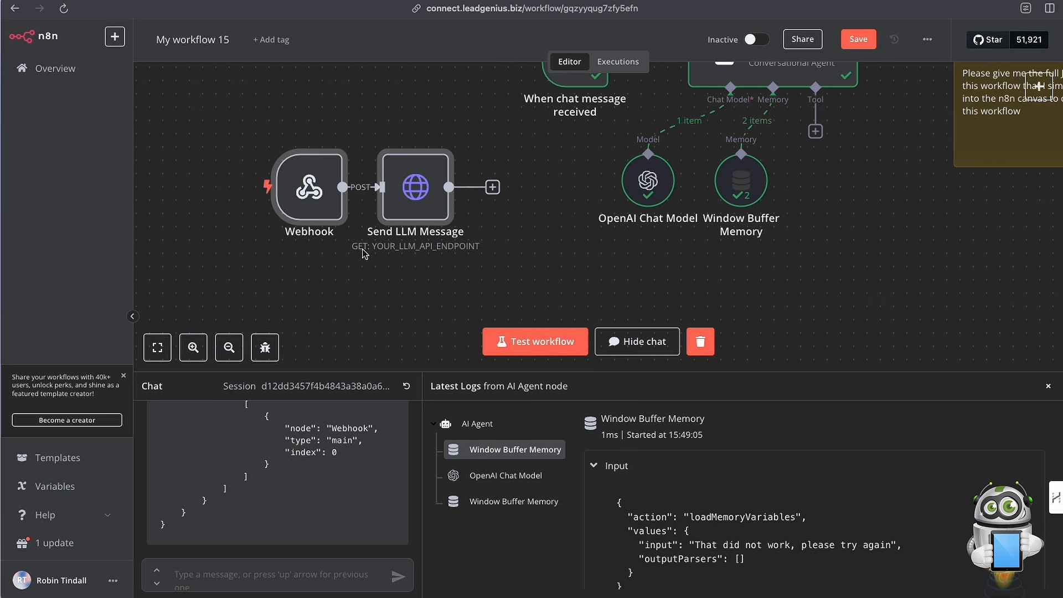
pyautogui.moveTo(213, 99); pyautogui.dragTo(463, 230)
pyautogui.press('Delete')
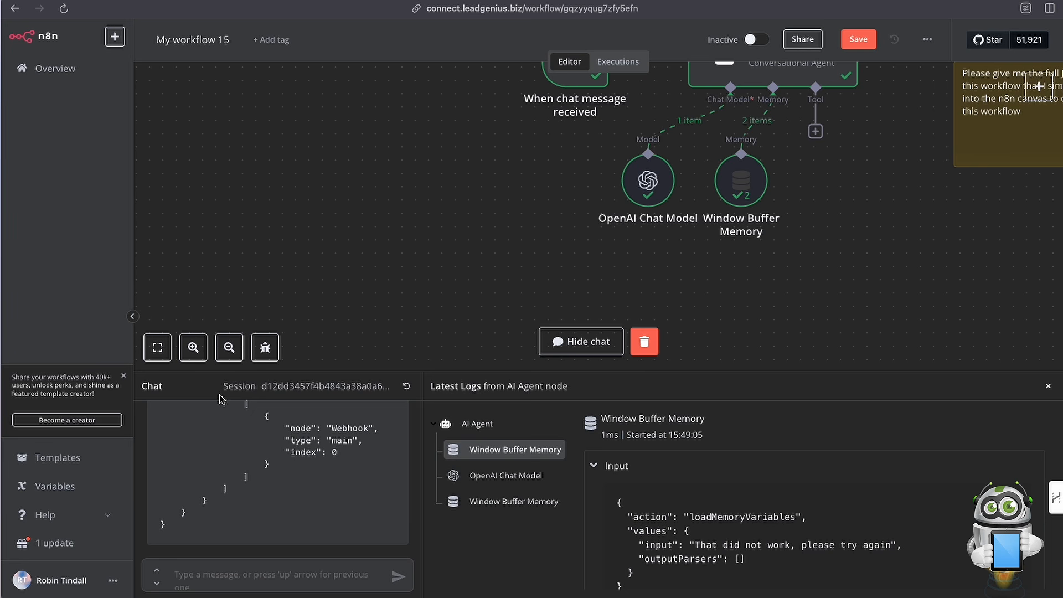
# Close the chat and line up the three sticky notes beyond the AI Agent's output side, with the n8n-expert note lowest.
pyautogui.click(1049, 386)
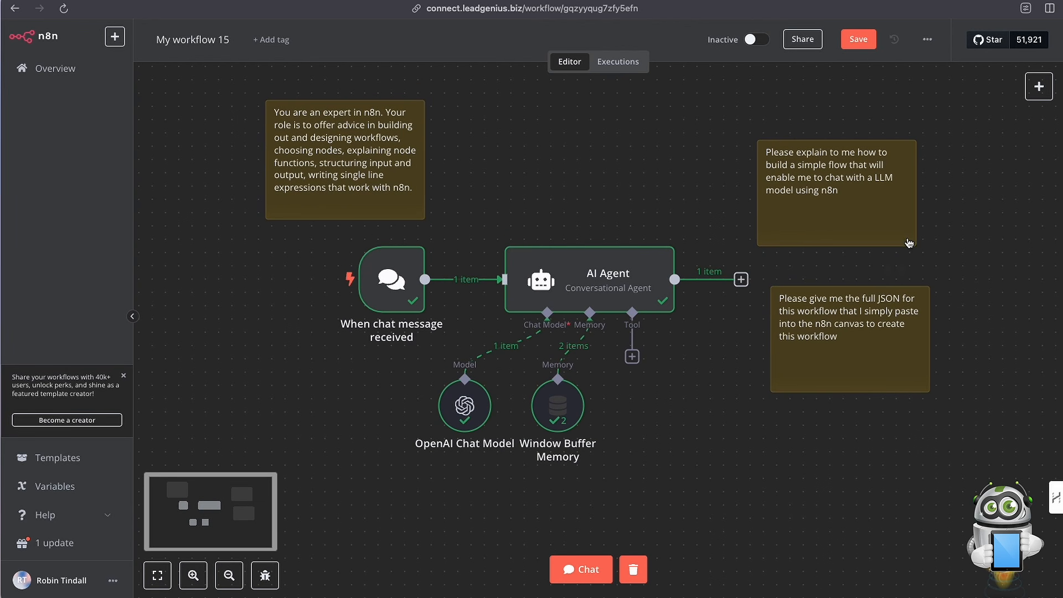
pyautogui.moveTo(886, 237); pyautogui.dragTo(992, 237)
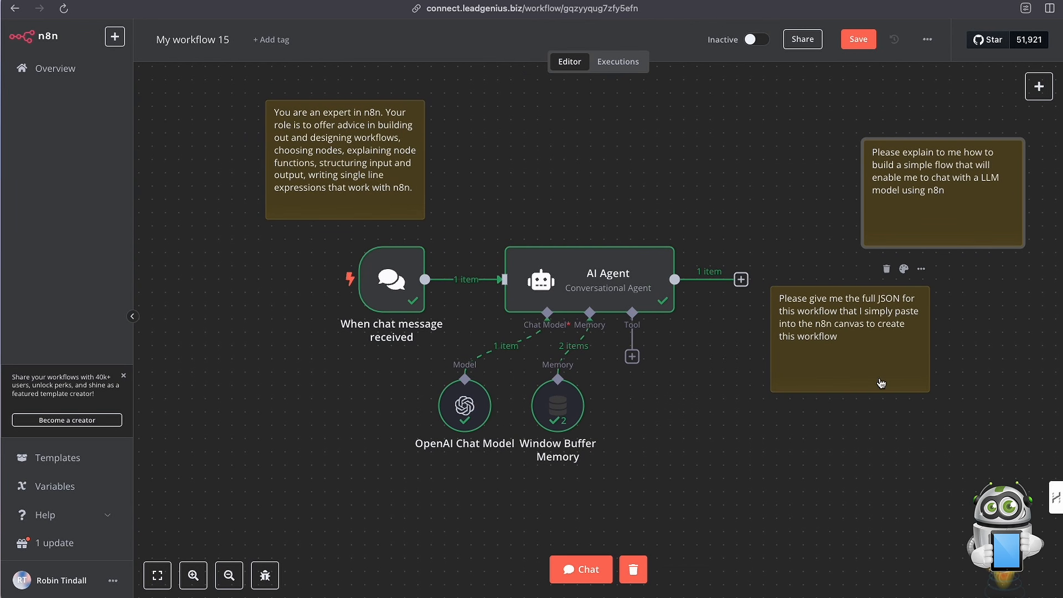
pyautogui.moveTo(881, 383); pyautogui.dragTo(945, 383)
pyautogui.moveTo(310, 152); pyautogui.dragTo(799, 482)
pyautogui.scroll(-3, 593, 380)
pyautogui.hscroll(-4, 593, 380)
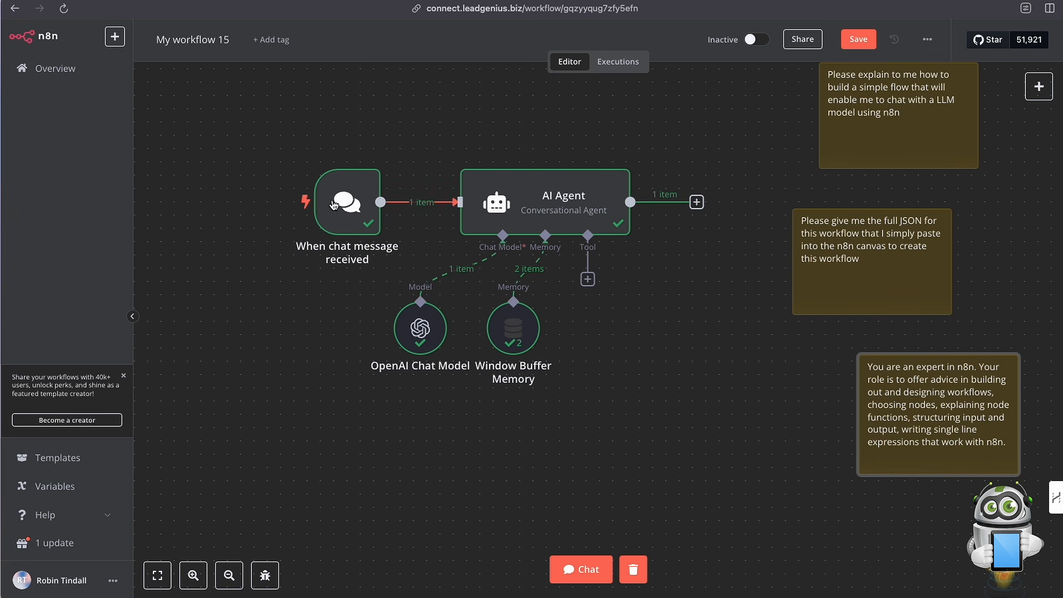
# Move the OpenAI Chat Model and Window Buffer Memory nodes slightly farther below the AI Agent, spreading them apart.
pyautogui.moveTo(327, 207)
pyautogui.moveTo(547, 196)
pyautogui.hscroll(-1, 546, 206)
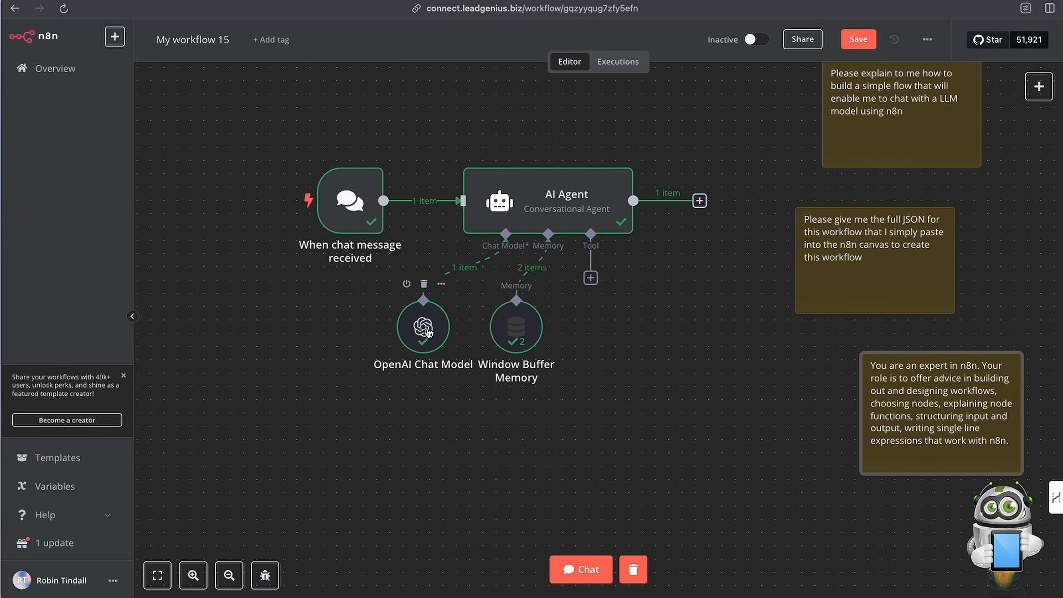
pyautogui.moveTo(428, 331); pyautogui.dragTo(401, 338)
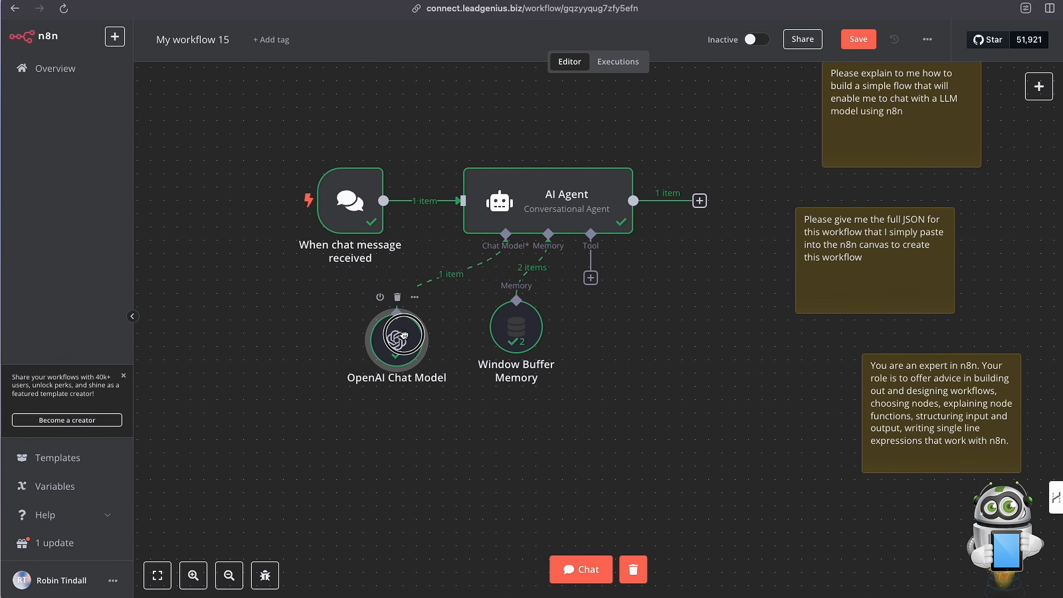
pyautogui.moveTo(517, 333); pyautogui.dragTo(516, 346)
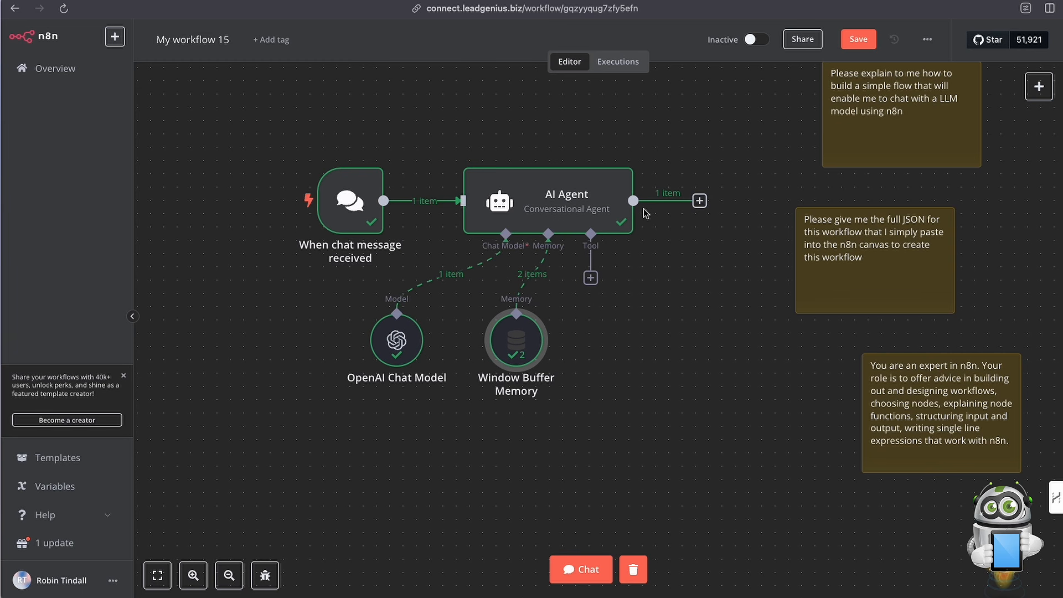
# Add an Edit Fields (Set) node after the AI Agent and map the agent's output into it as a string field.
pyautogui.click(700, 202)
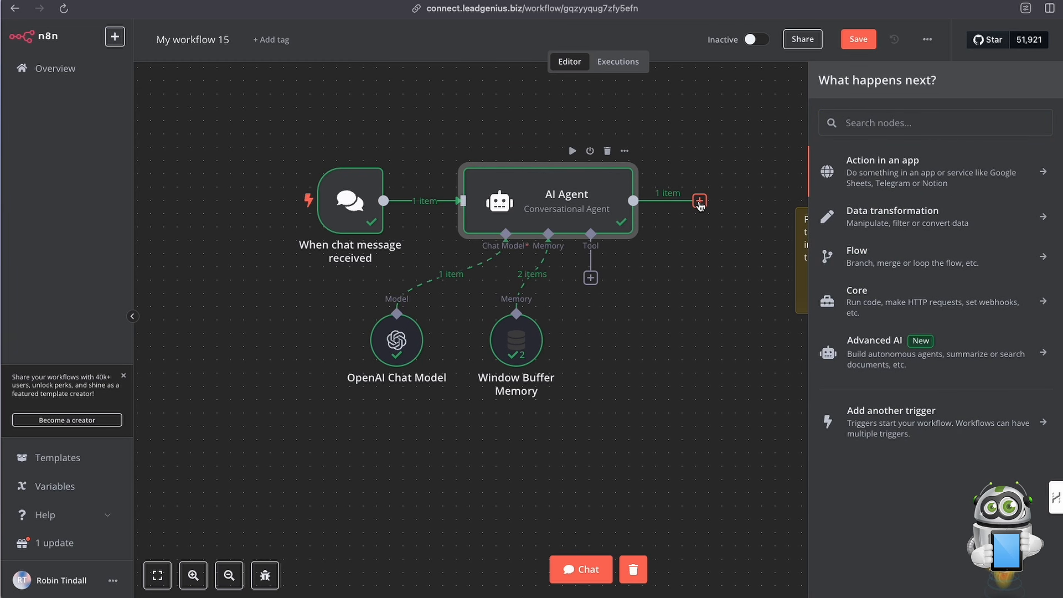
pyautogui.click(729, 134)
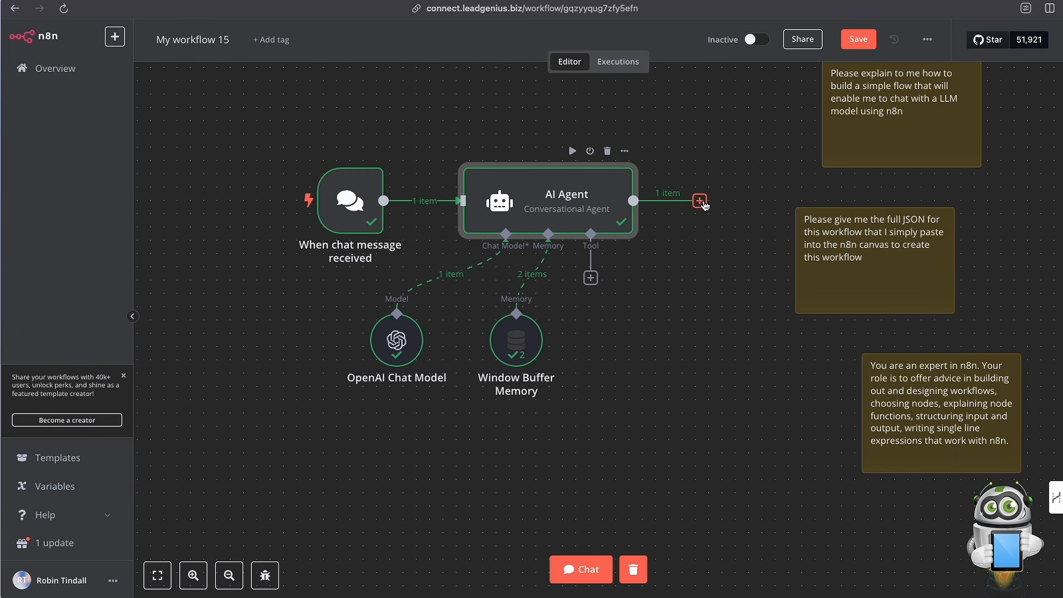
pyautogui.click(699, 201)
pyautogui.write('set')
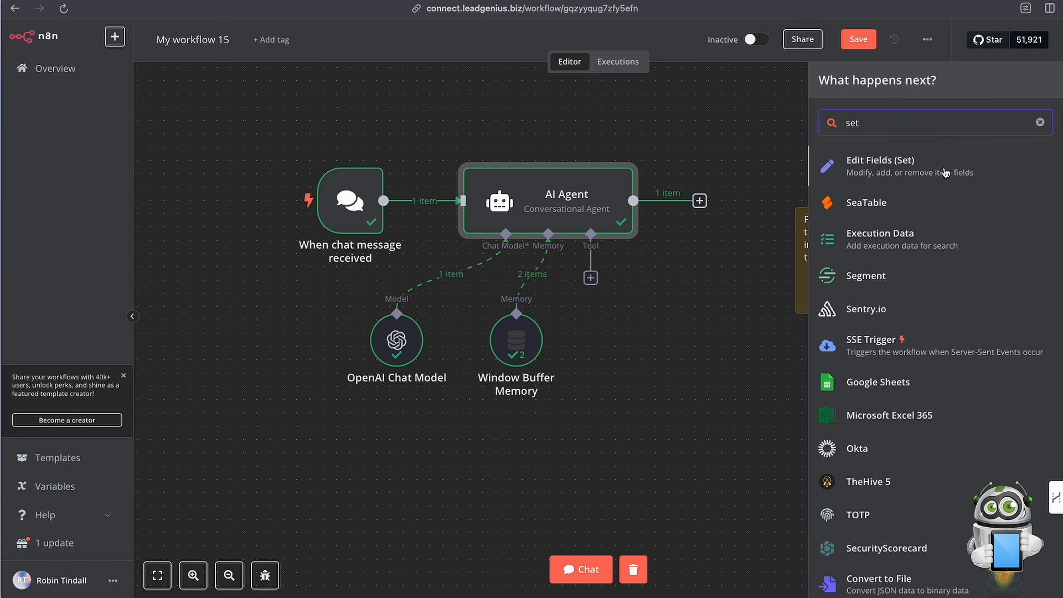
pyautogui.click(892, 172)
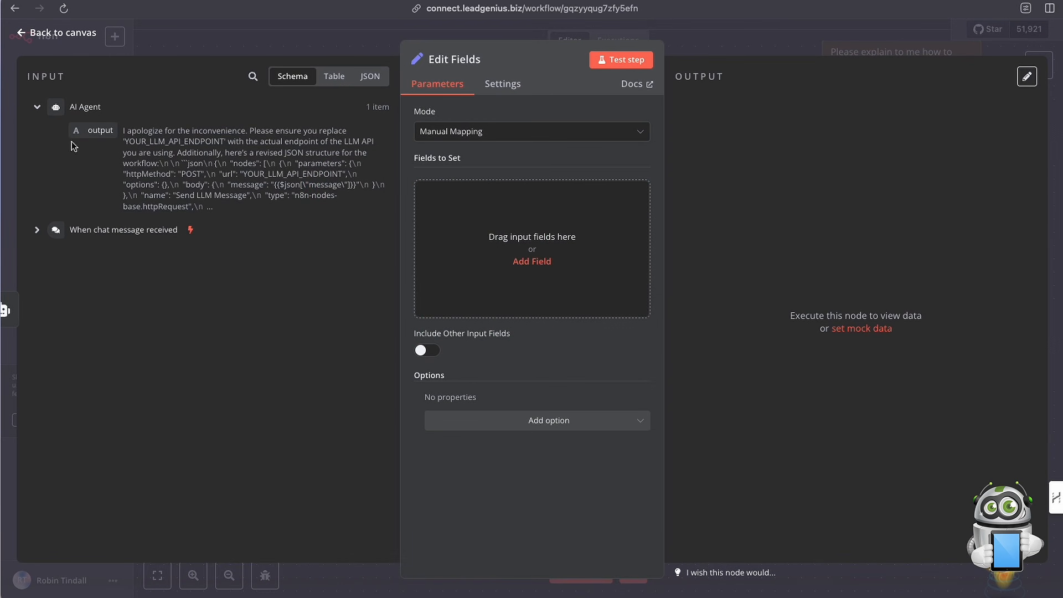
pyautogui.moveTo(96, 130); pyautogui.dragTo(512, 239)
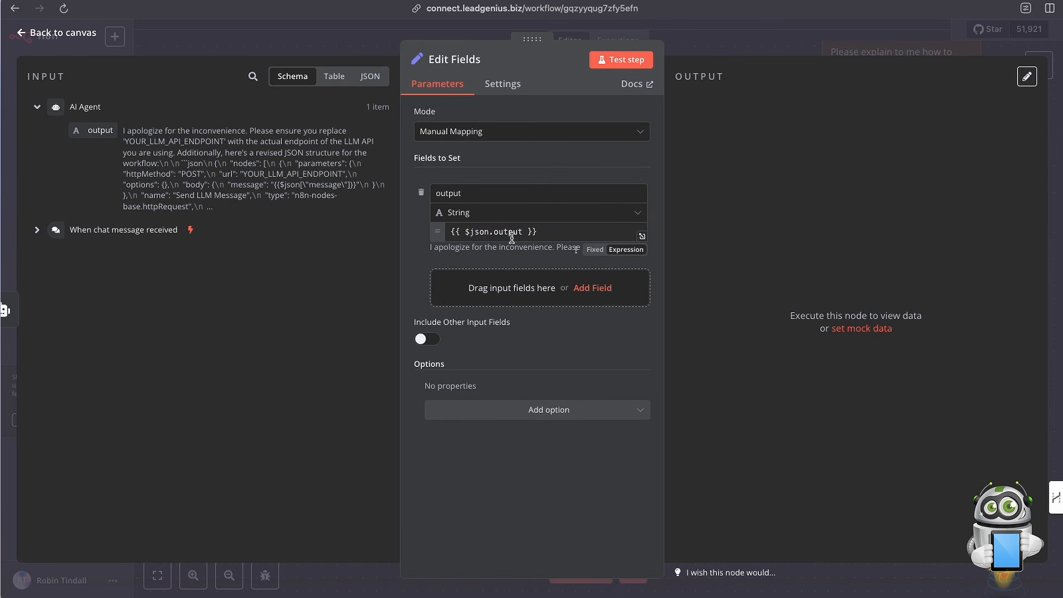
# Test the Edit Fields step with the mapped agent output and return to the canvas.
pyautogui.click(624, 59)
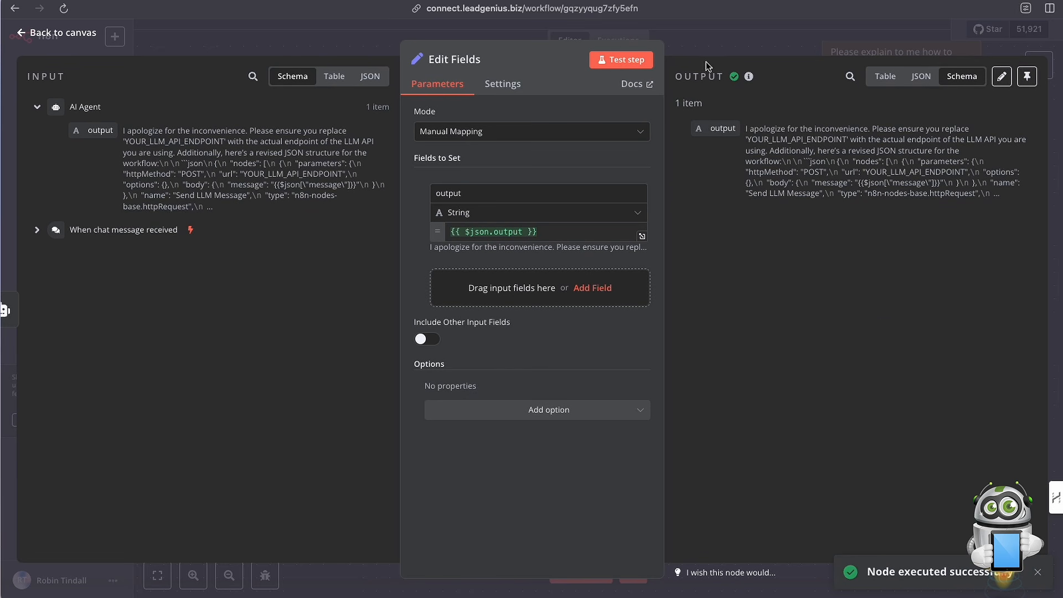
pyautogui.click(714, 48)
pyautogui.hscroll(5, 662, 199)
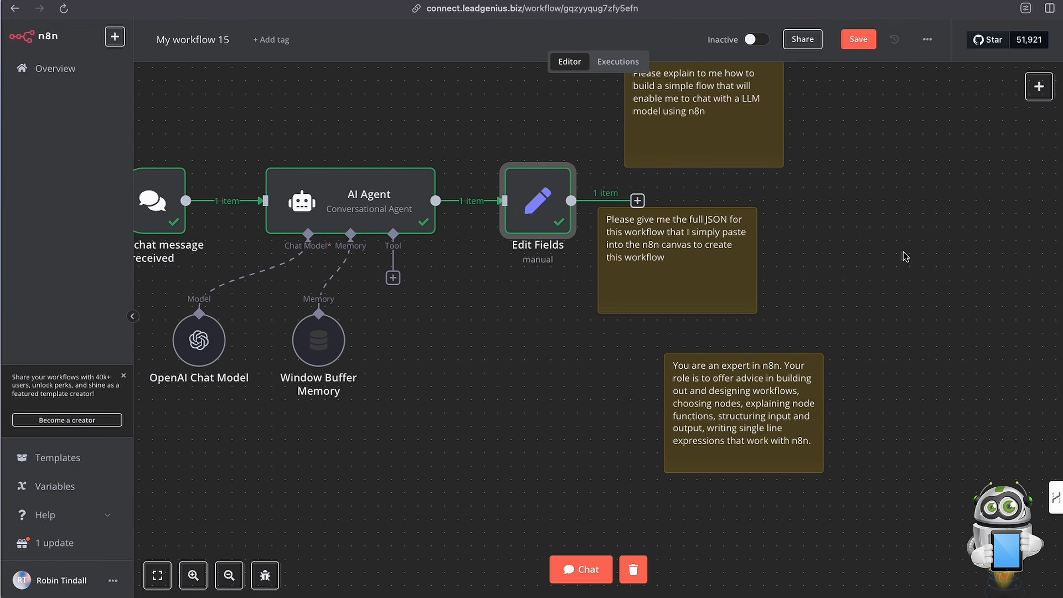
pyautogui.moveTo(452, 215)
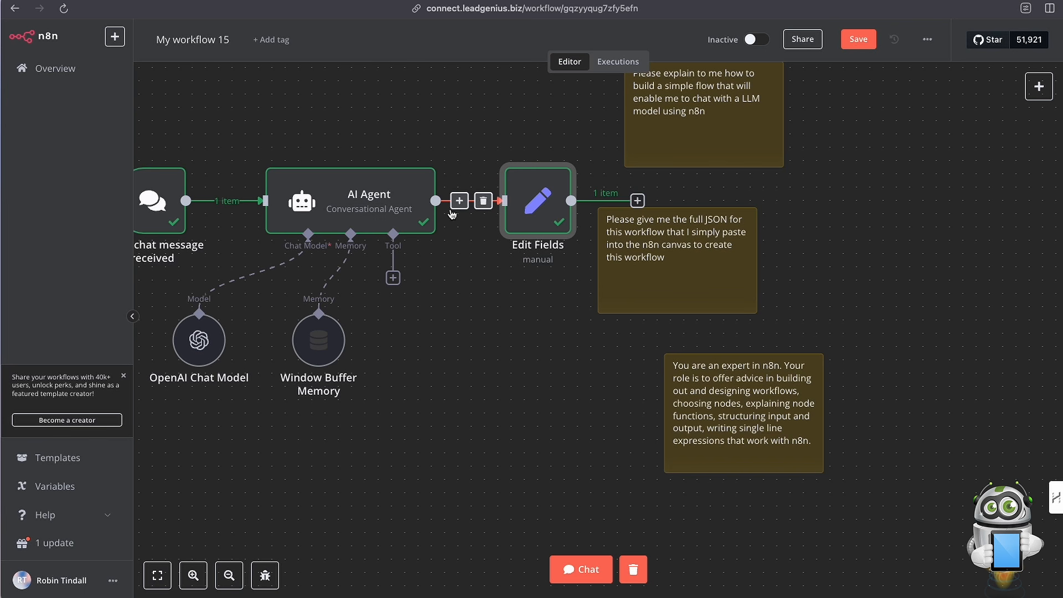
pyautogui.moveTo(349, 284)
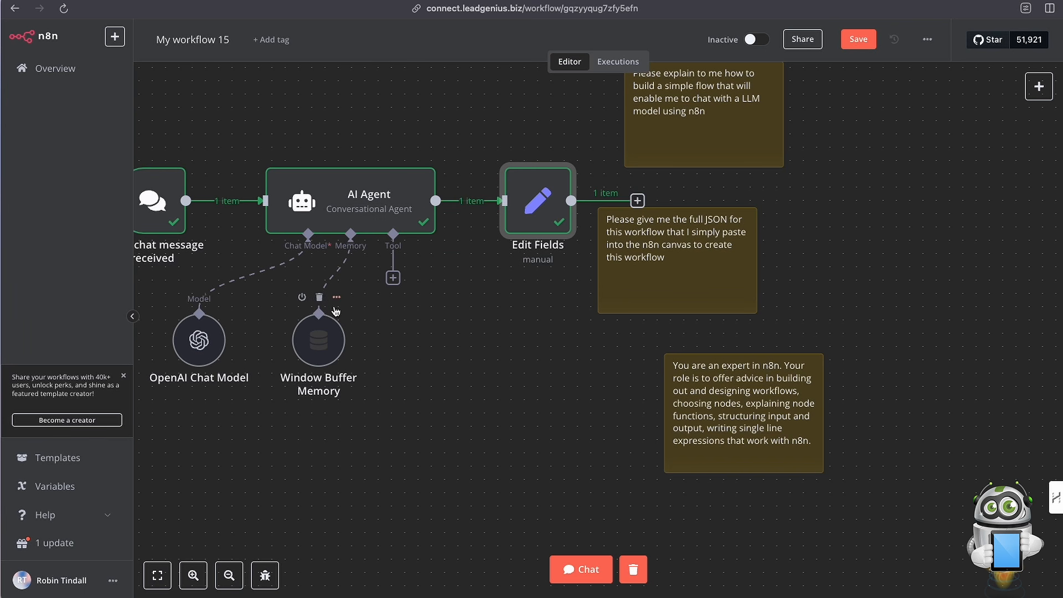
pyautogui.hscroll(-4, 335, 311)
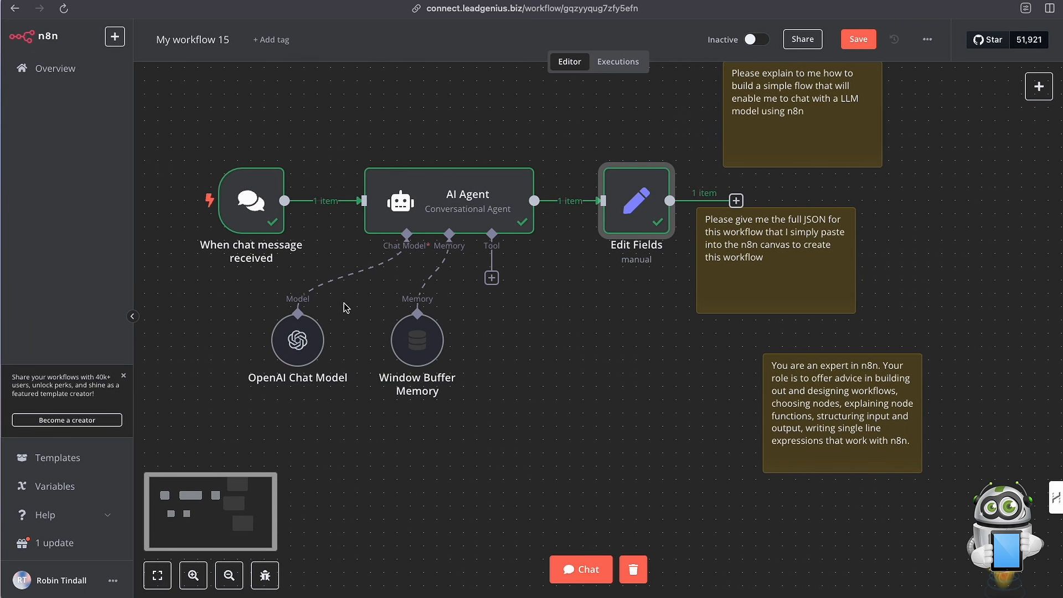
pyautogui.moveTo(311, 203)
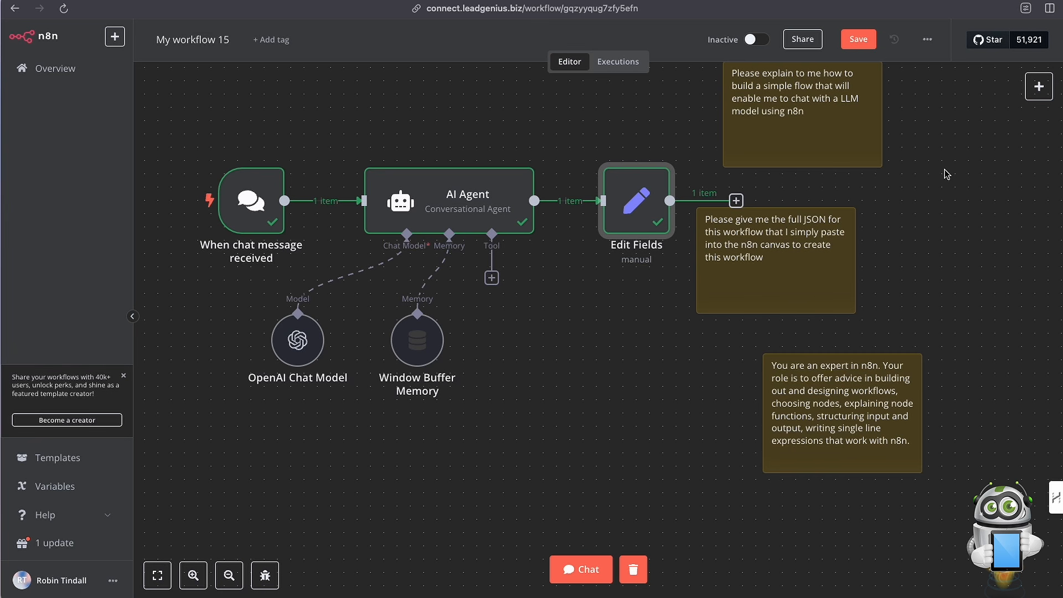
# Move the three sticky notes farther out past the Edit Fields node, stacked clear of its output connection.
pyautogui.moveTo(820, 273); pyautogui.dragTo(989, 276)
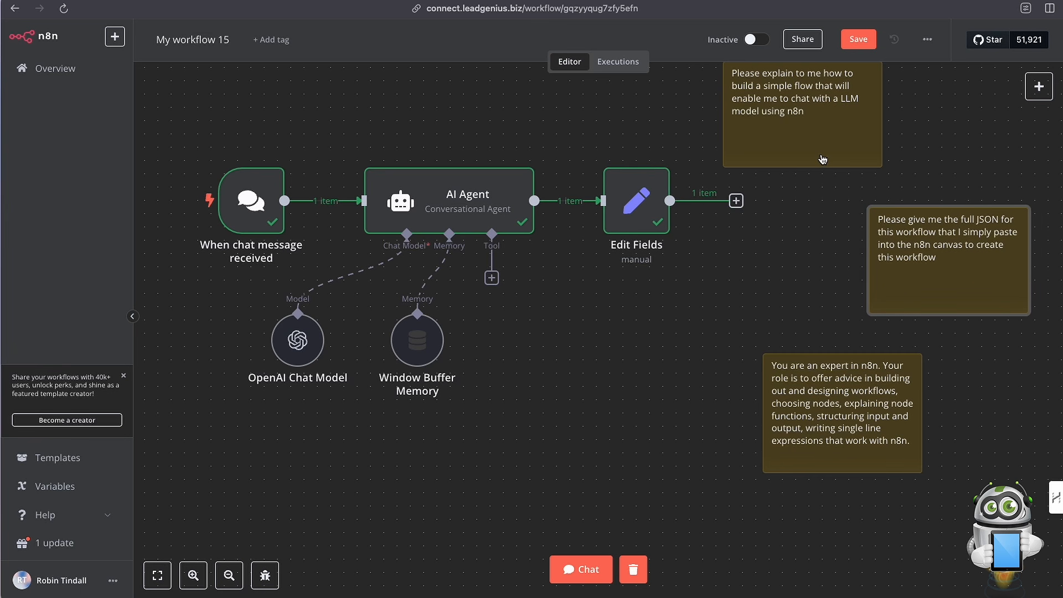
pyautogui.moveTo(823, 159); pyautogui.dragTo(982, 172)
pyautogui.moveTo(884, 394); pyautogui.dragTo(987, 412)
pyautogui.hscroll(-2, 732, 320)
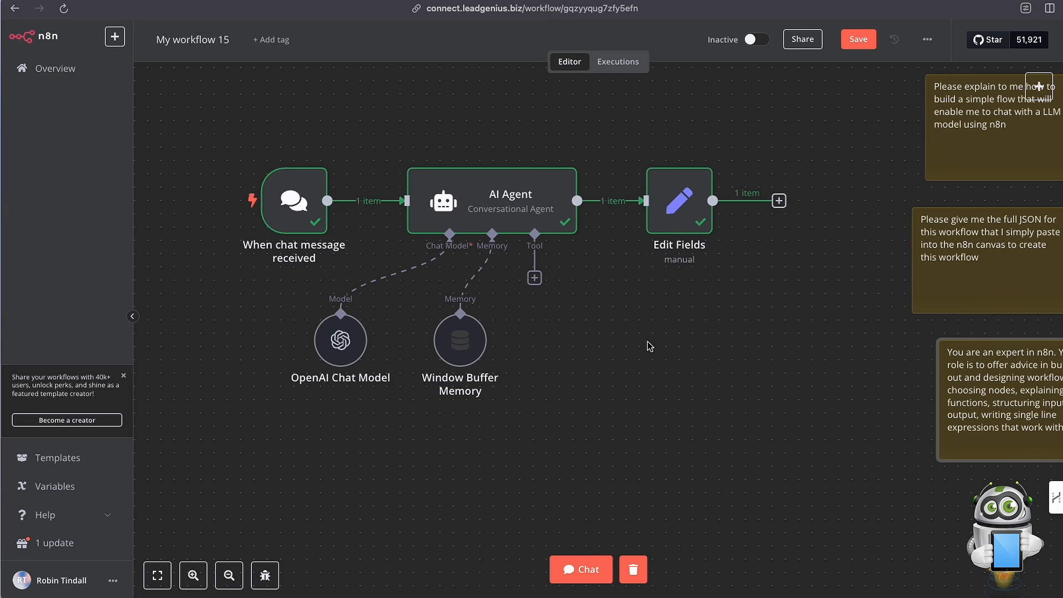
pyautogui.hscroll(-3, 648, 343)
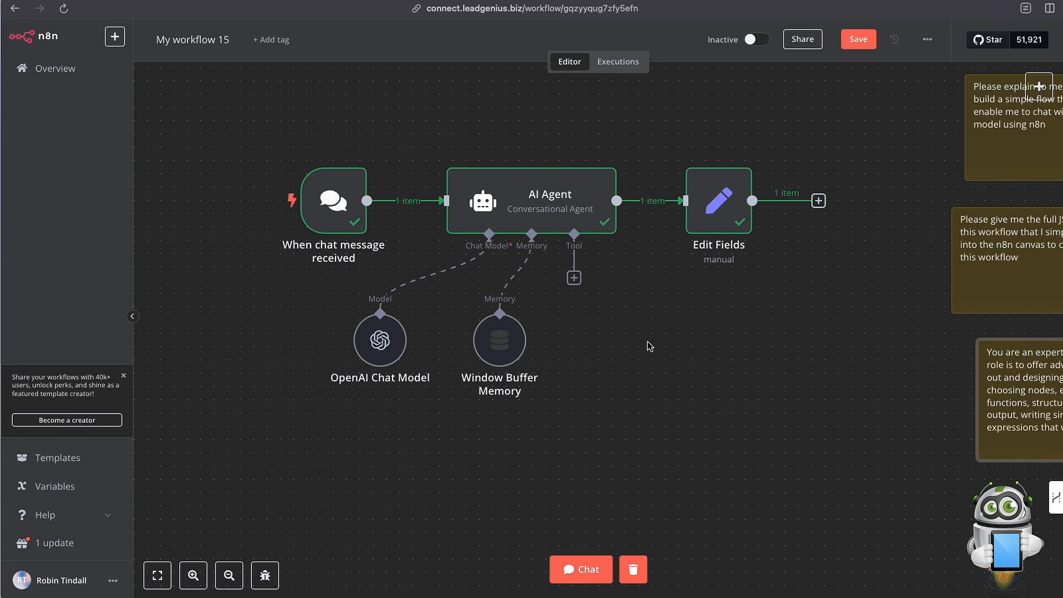
pyautogui.scroll(1, 648, 342)
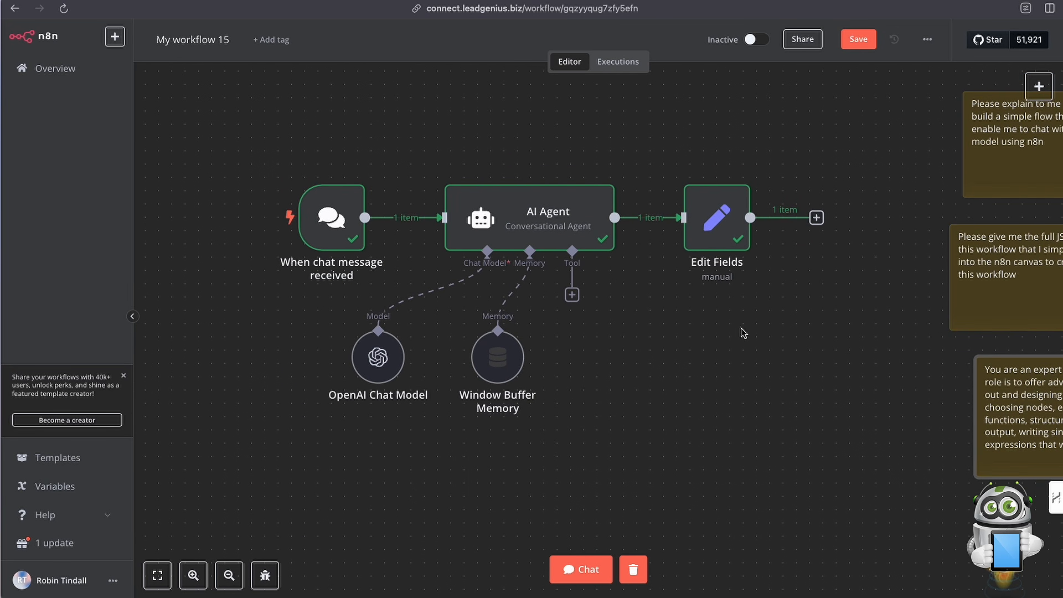